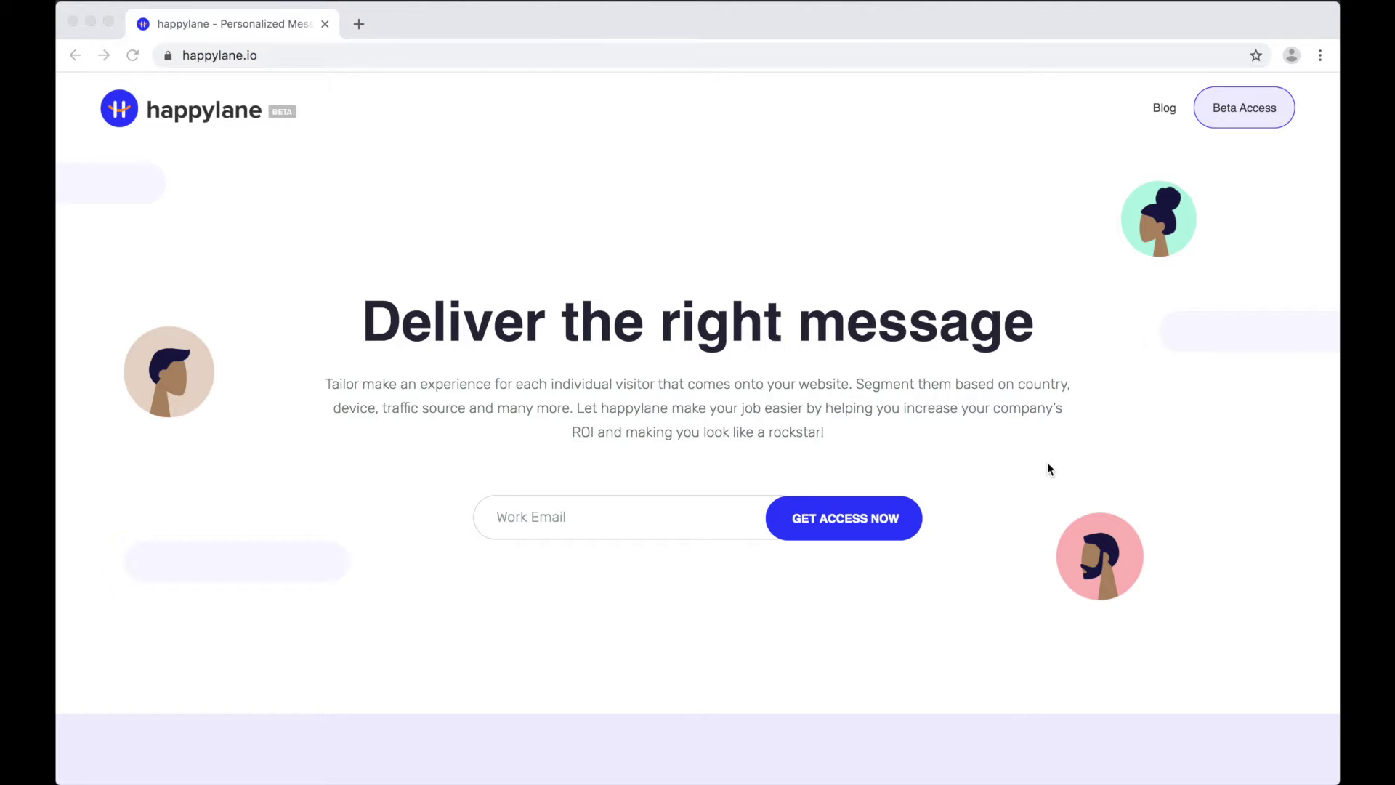
Step: Focus the browser and follow Beta Access on happylane.io to the app login page
{"action": "left_click", "coordinate": [1243, 114]}
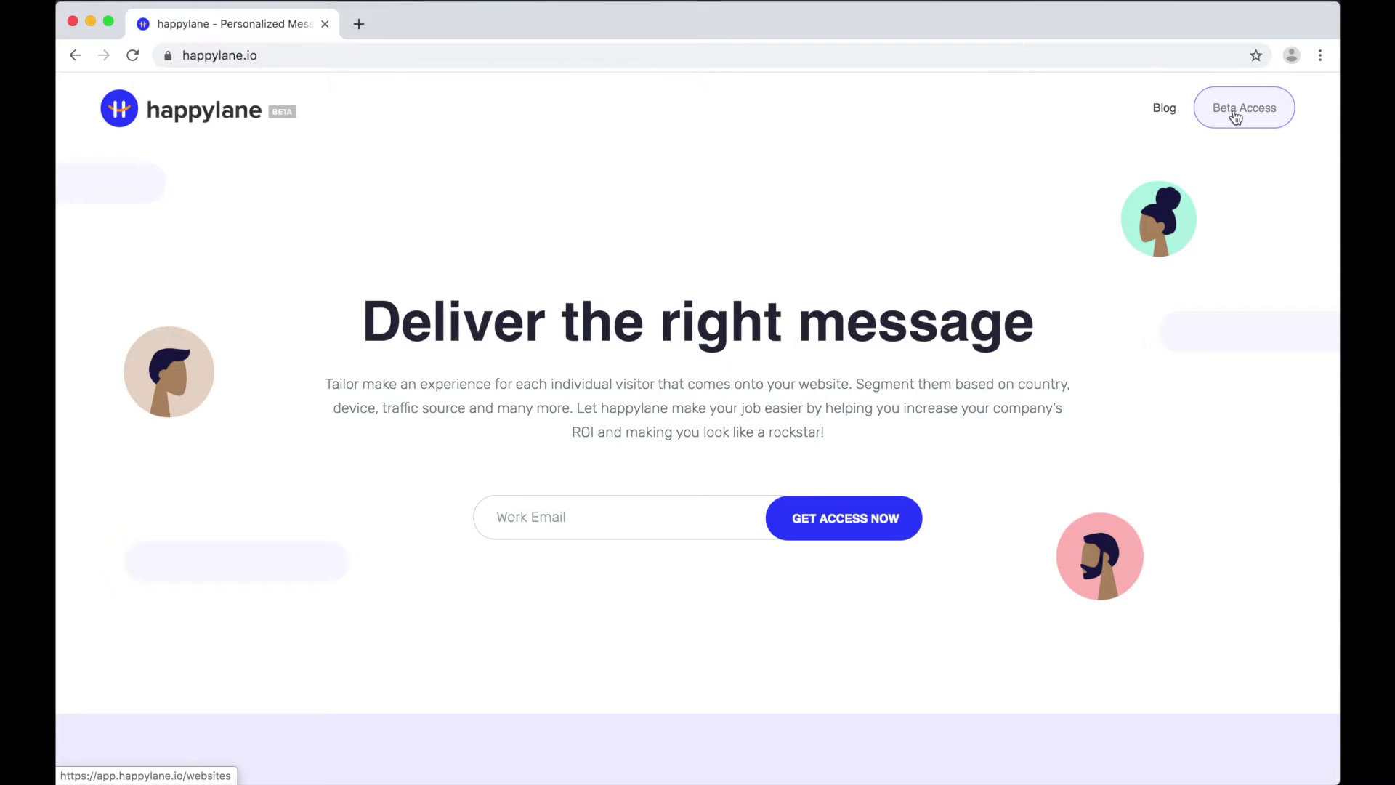
{"action": "left_click", "coordinate": [1235, 116]}
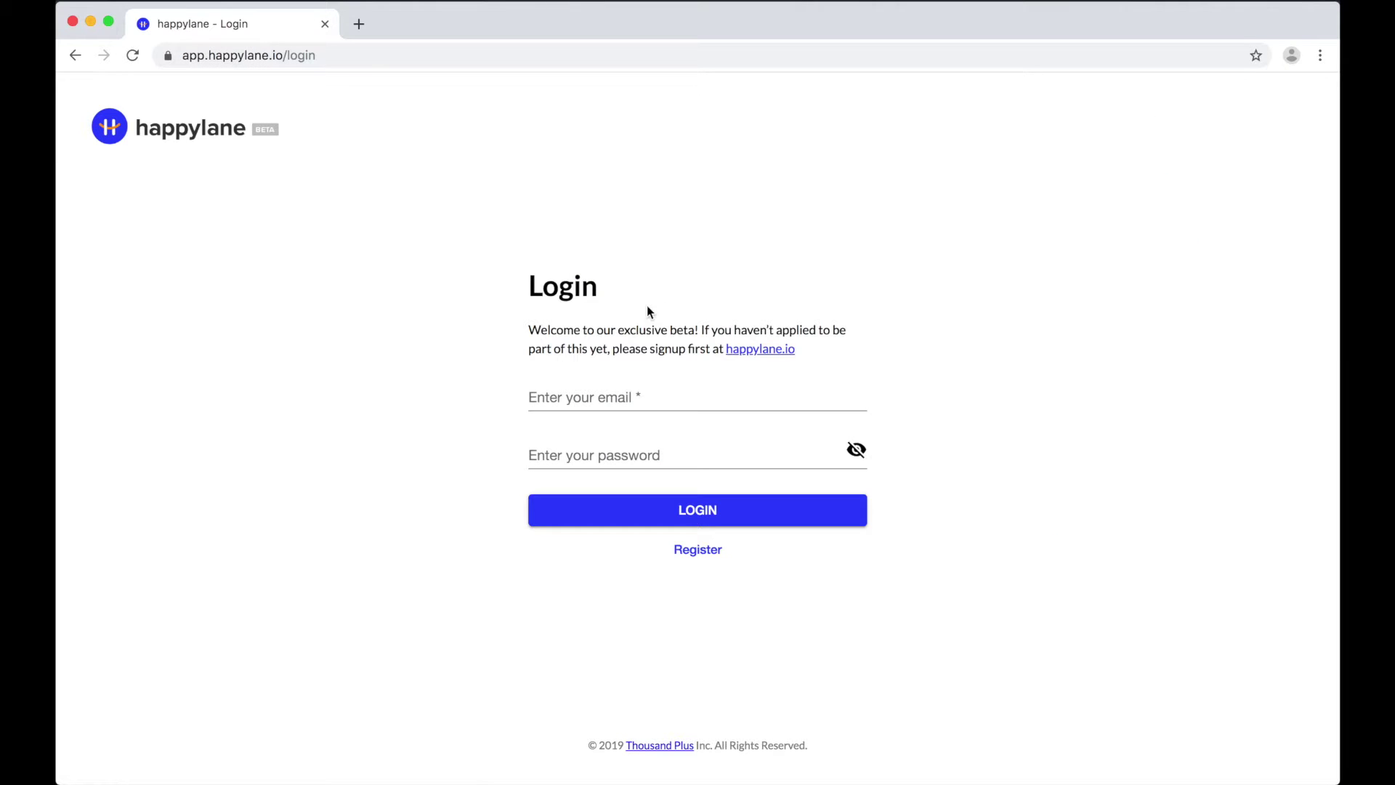
Step: Sign in with the demo account email and password and open Settings to view the tracking code
{"action": "left_click", "coordinate": [605, 397]}
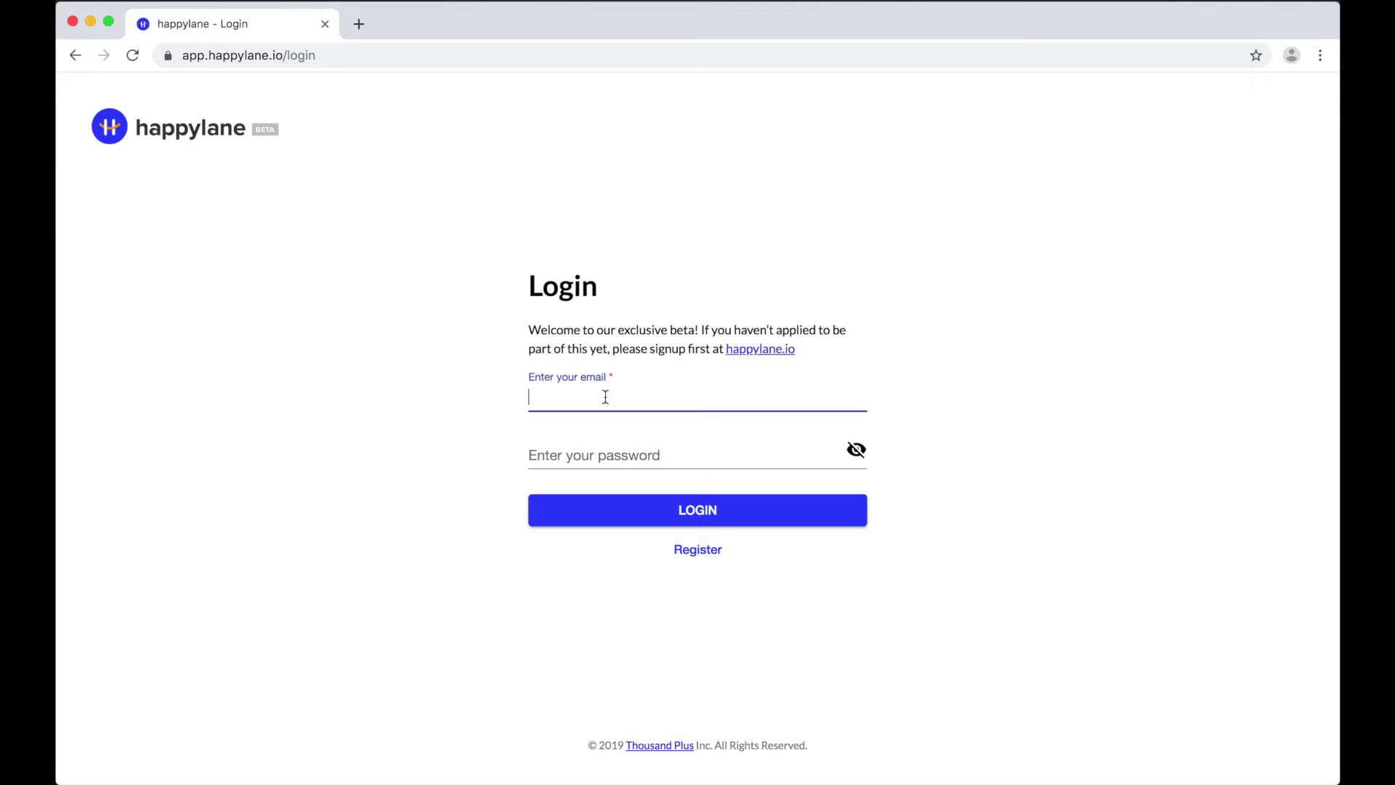
{"action": "key", "text": "Tab"}
{"action": "type", "text": "•••••••••"}
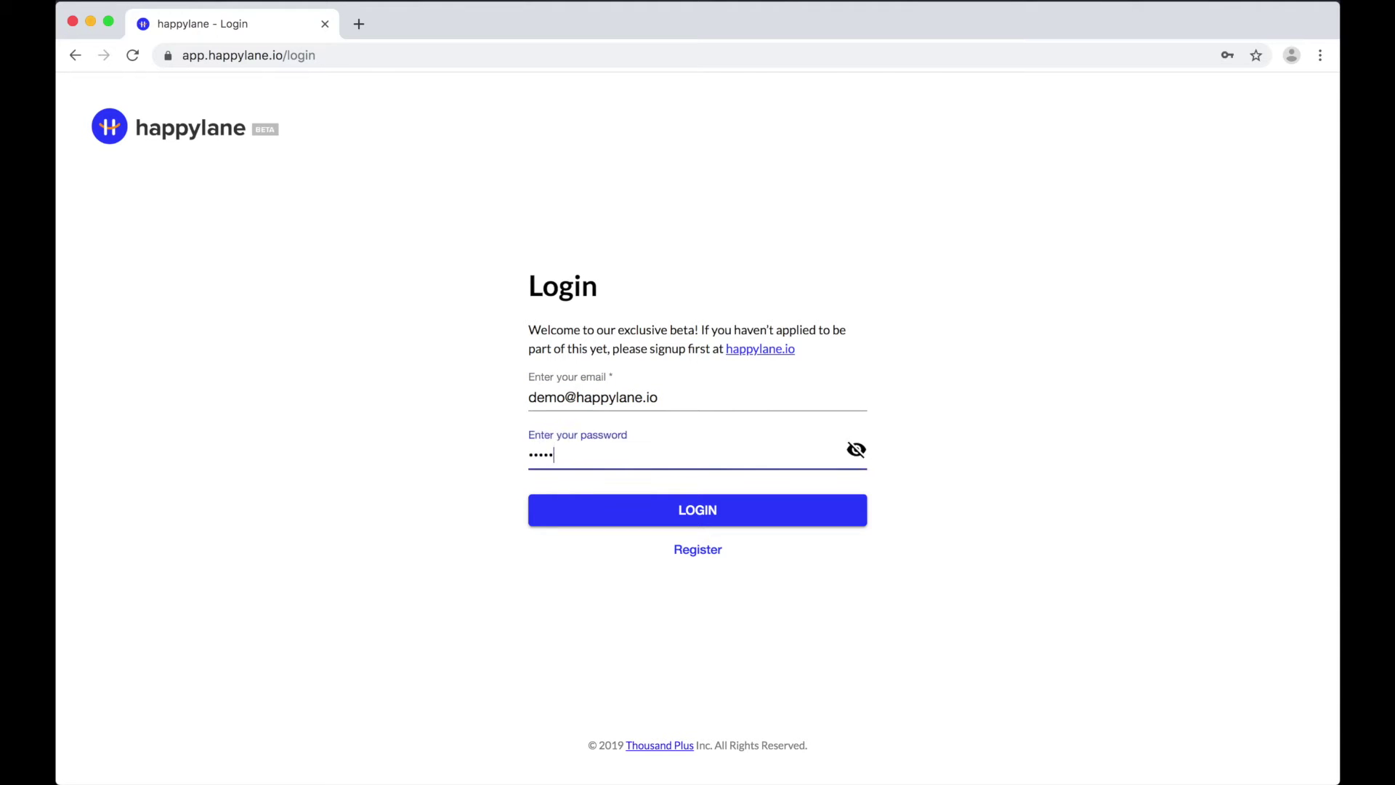
{"action": "key", "text": "Return"}
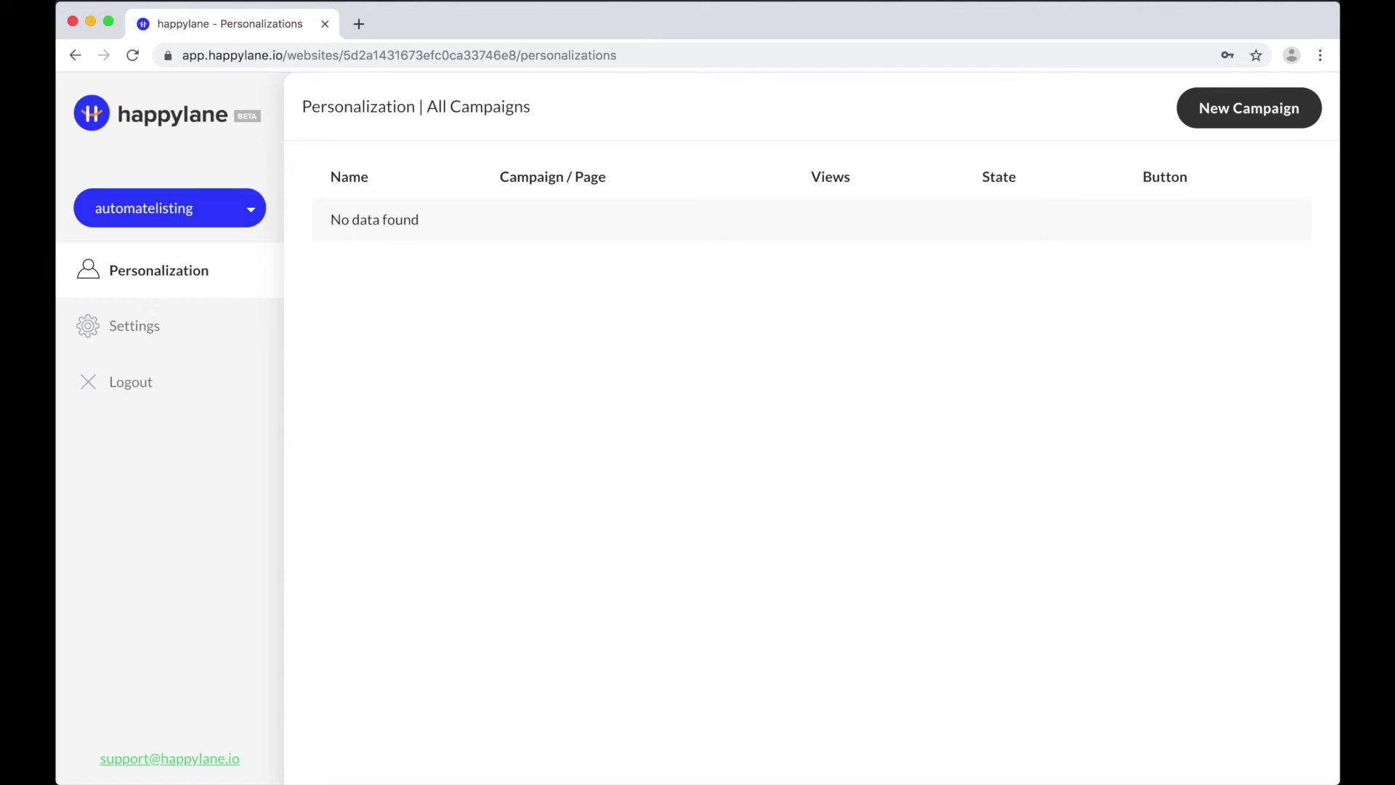
{"action": "left_click", "coordinate": [229, 332]}
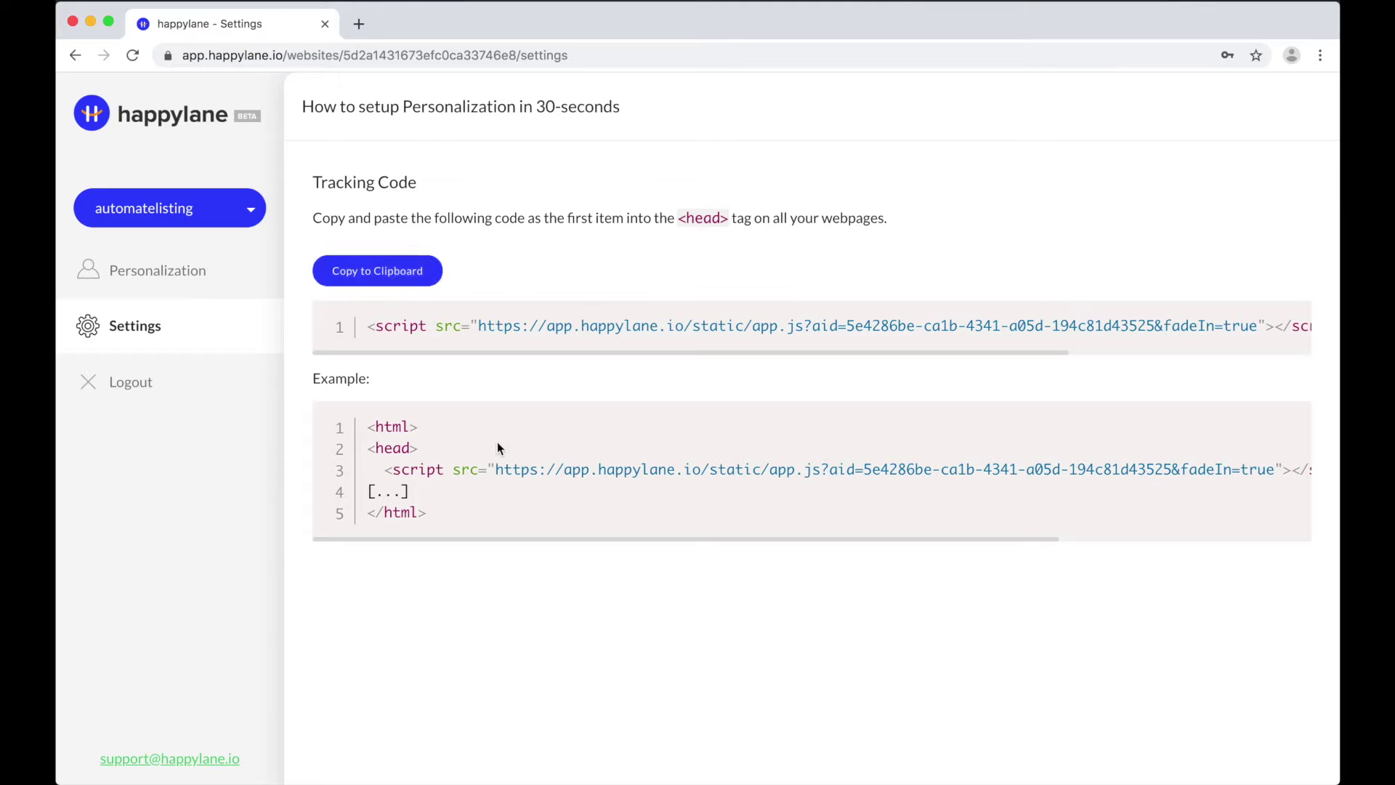
{"action": "key", "text": "super+t"}
Step: Load automatelisting.com and open the WordPress Header and Footer settings page
{"action": "type", "text": "aut"}
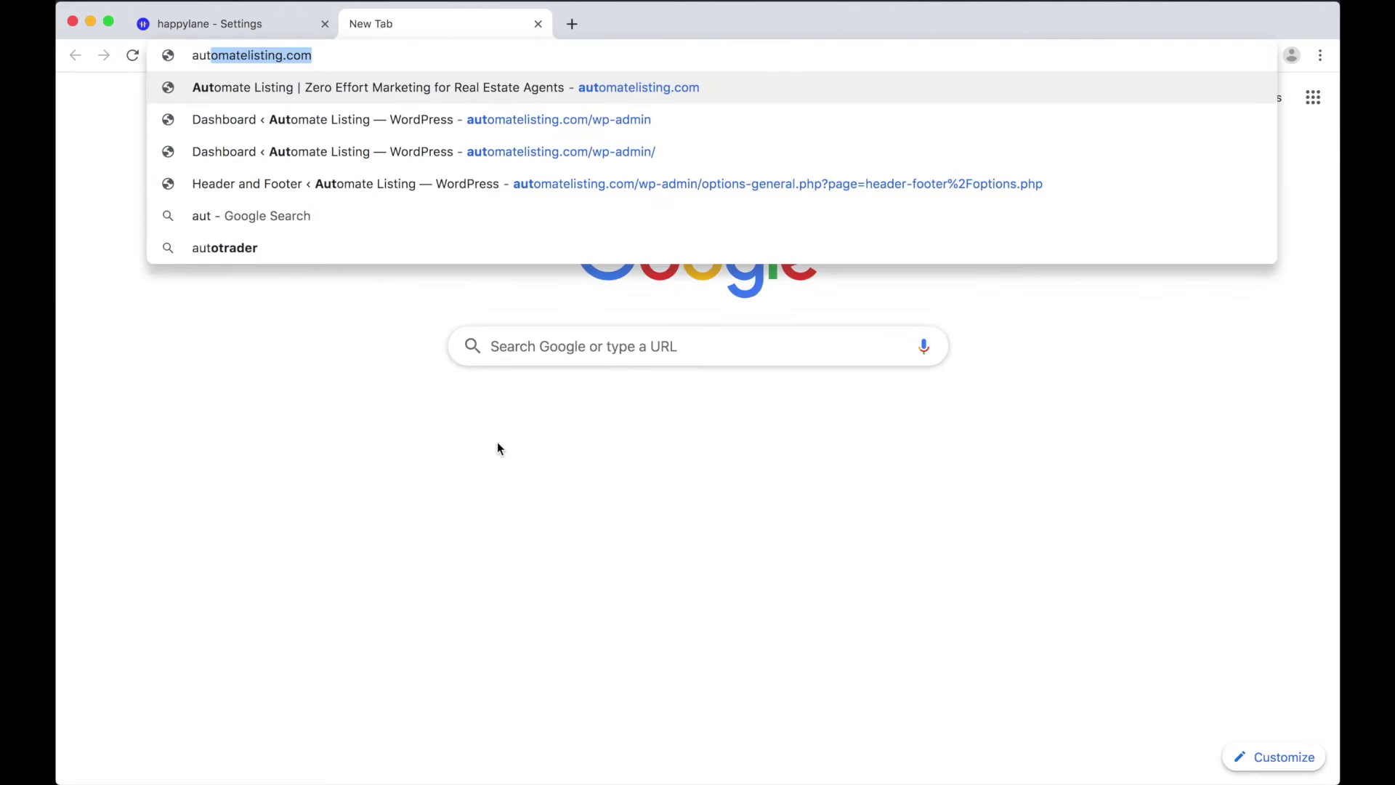
{"action": "key", "text": "Return"}
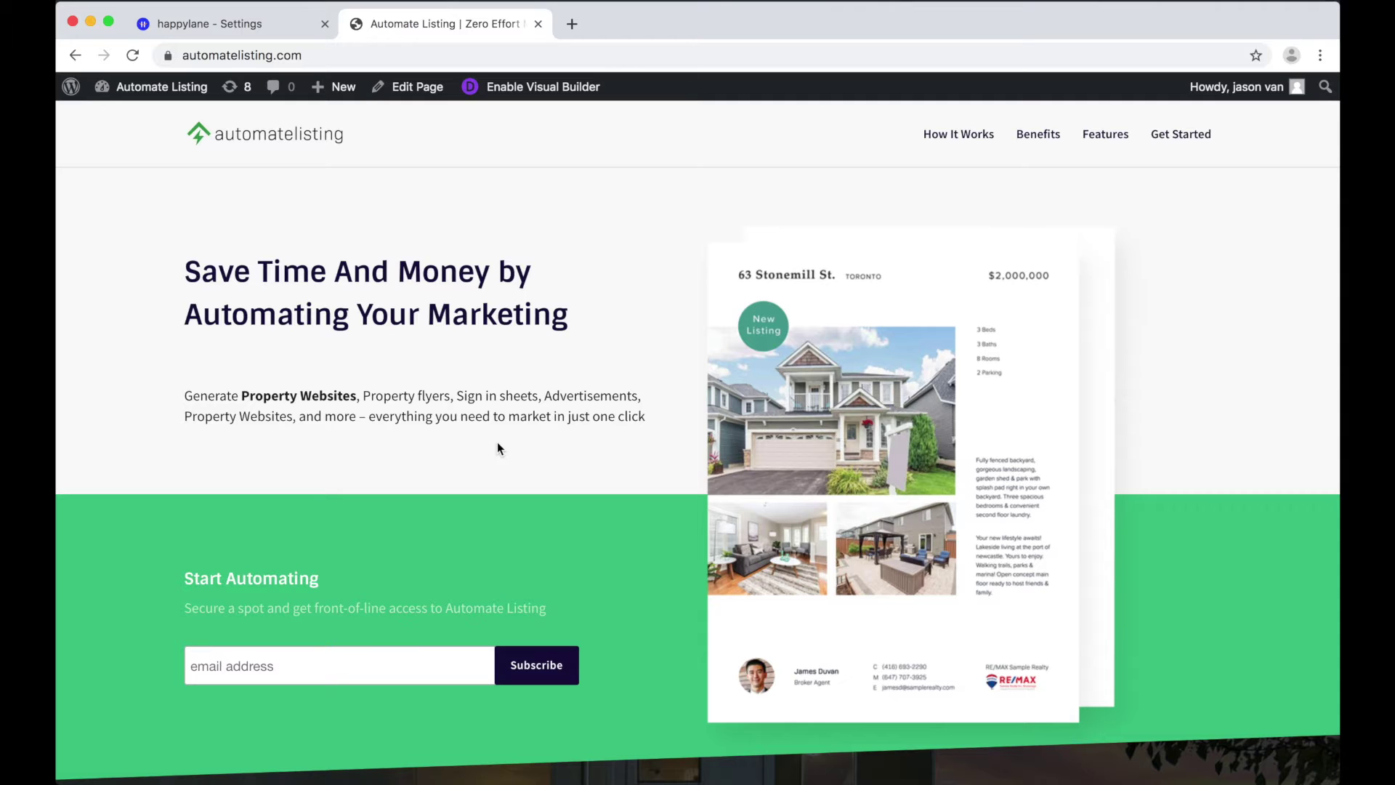
{"action": "scroll", "coordinate": [498, 448], "scroll_direction": "down", "scroll_amount": 1}
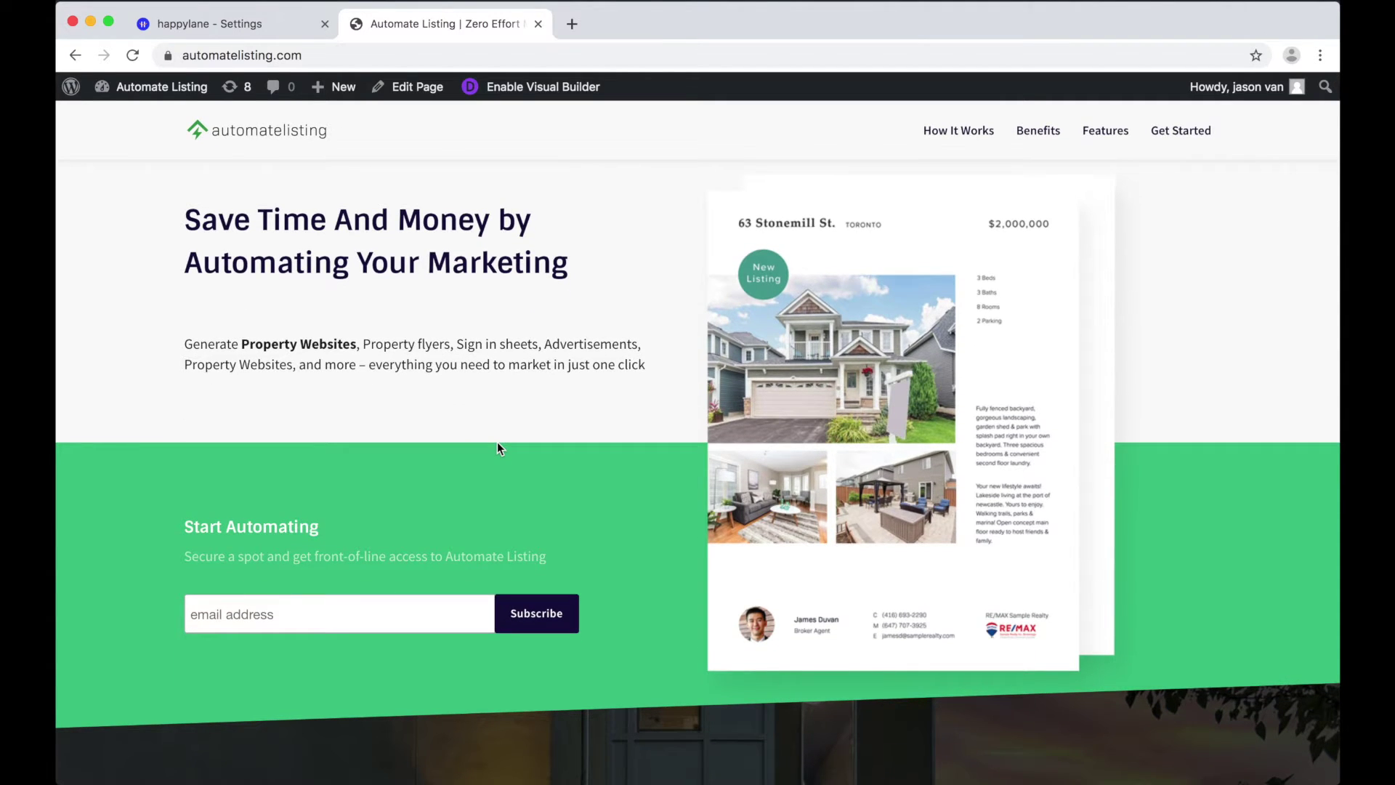
{"action": "scroll", "coordinate": [498, 447], "scroll_direction": "down", "scroll_amount": 2}
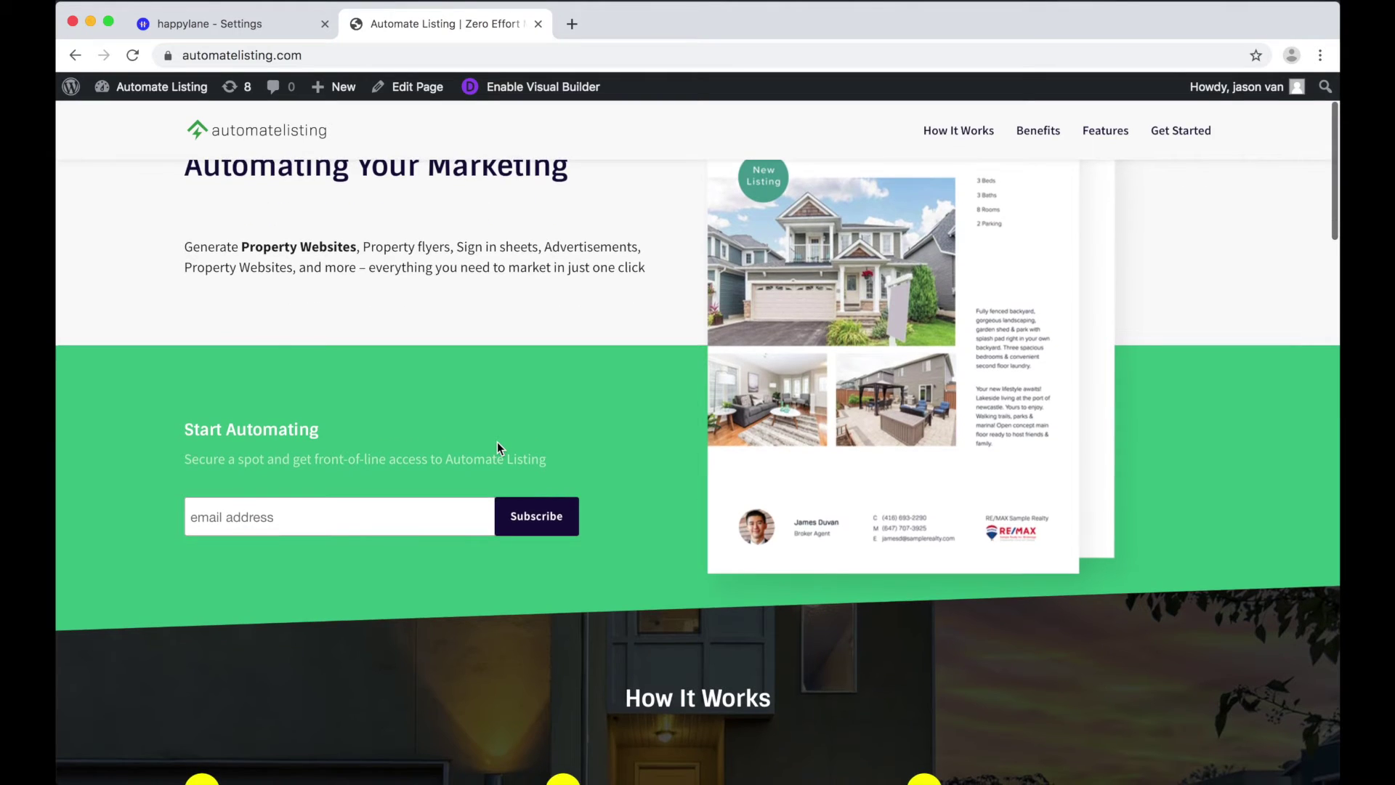
{"action": "scroll", "coordinate": [497, 441], "scroll_direction": "up", "scroll_amount": 3}
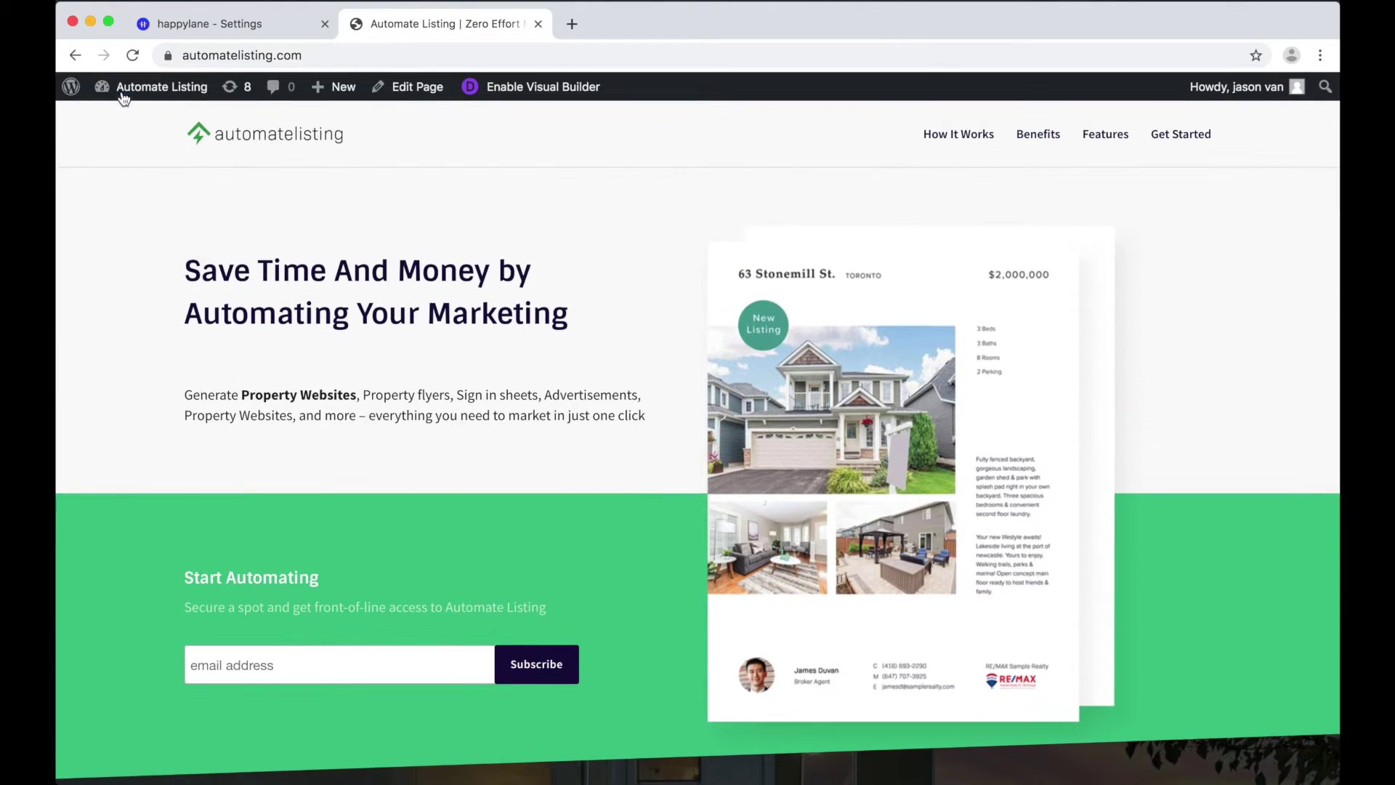
{"action": "left_click", "coordinate": [125, 118]}
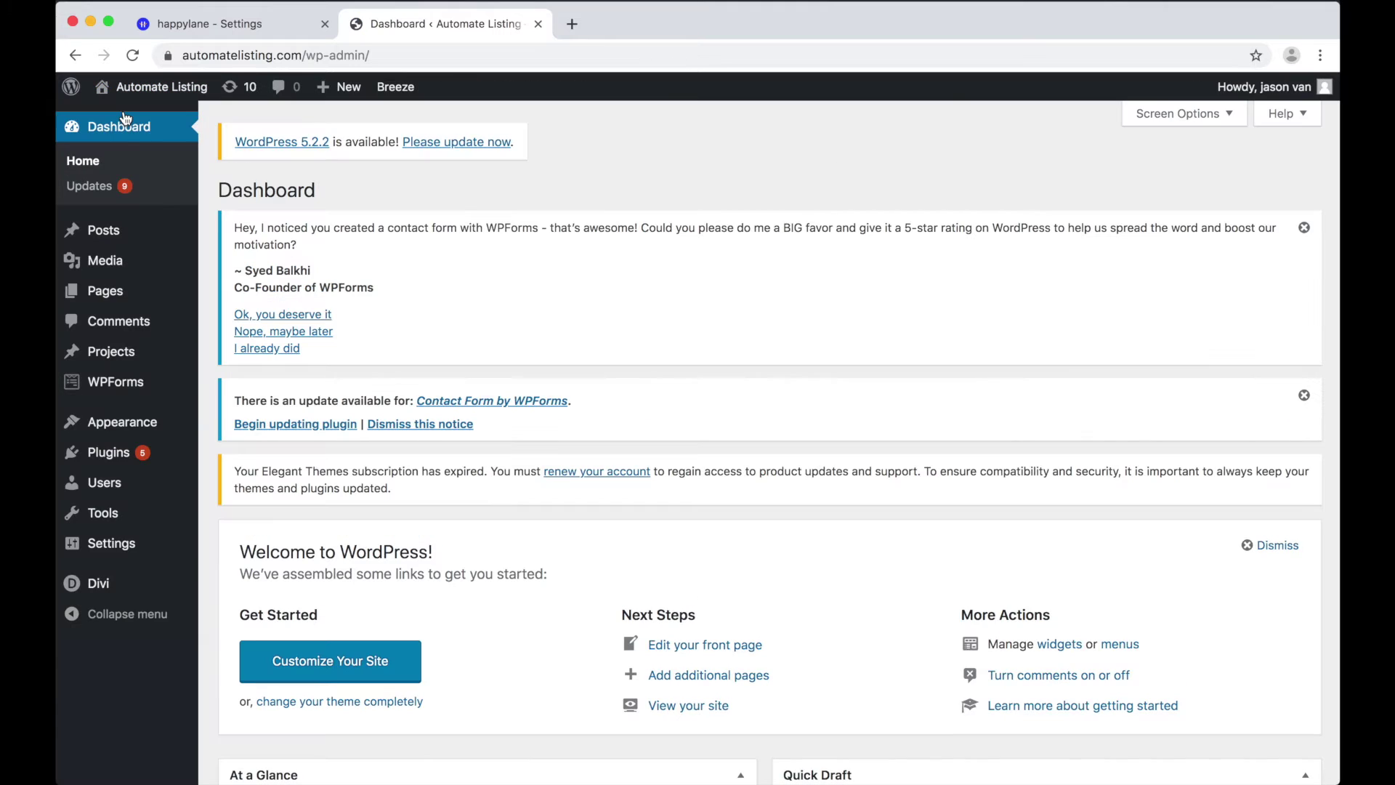
{"action": "mouse_move", "coordinate": [80, 546]}
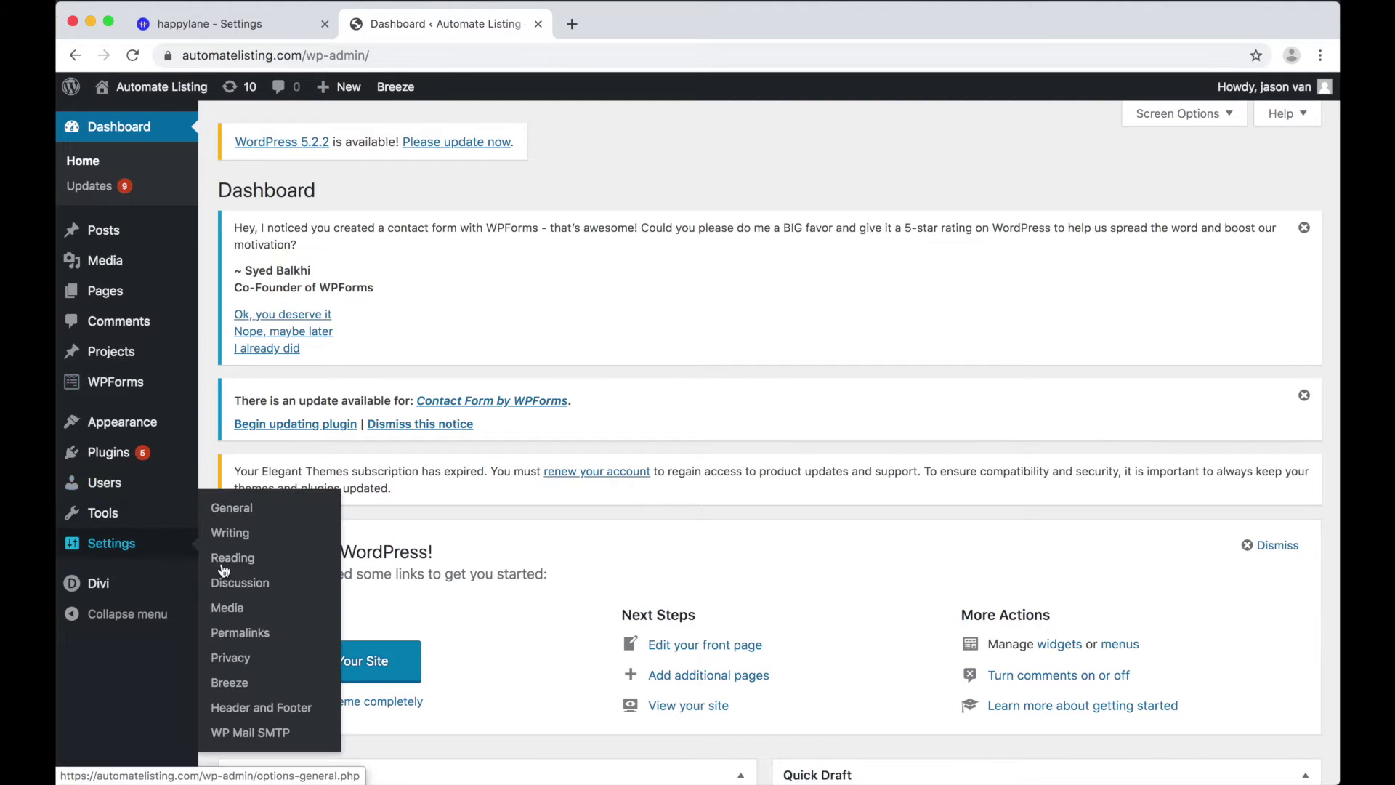
{"action": "left_click", "coordinate": [298, 710]}
Step: Paste the happylane tracking script into the every-page head code and save the settings
{"action": "scroll", "coordinate": [294, 713], "scroll_direction": "down", "scroll_amount": 6}
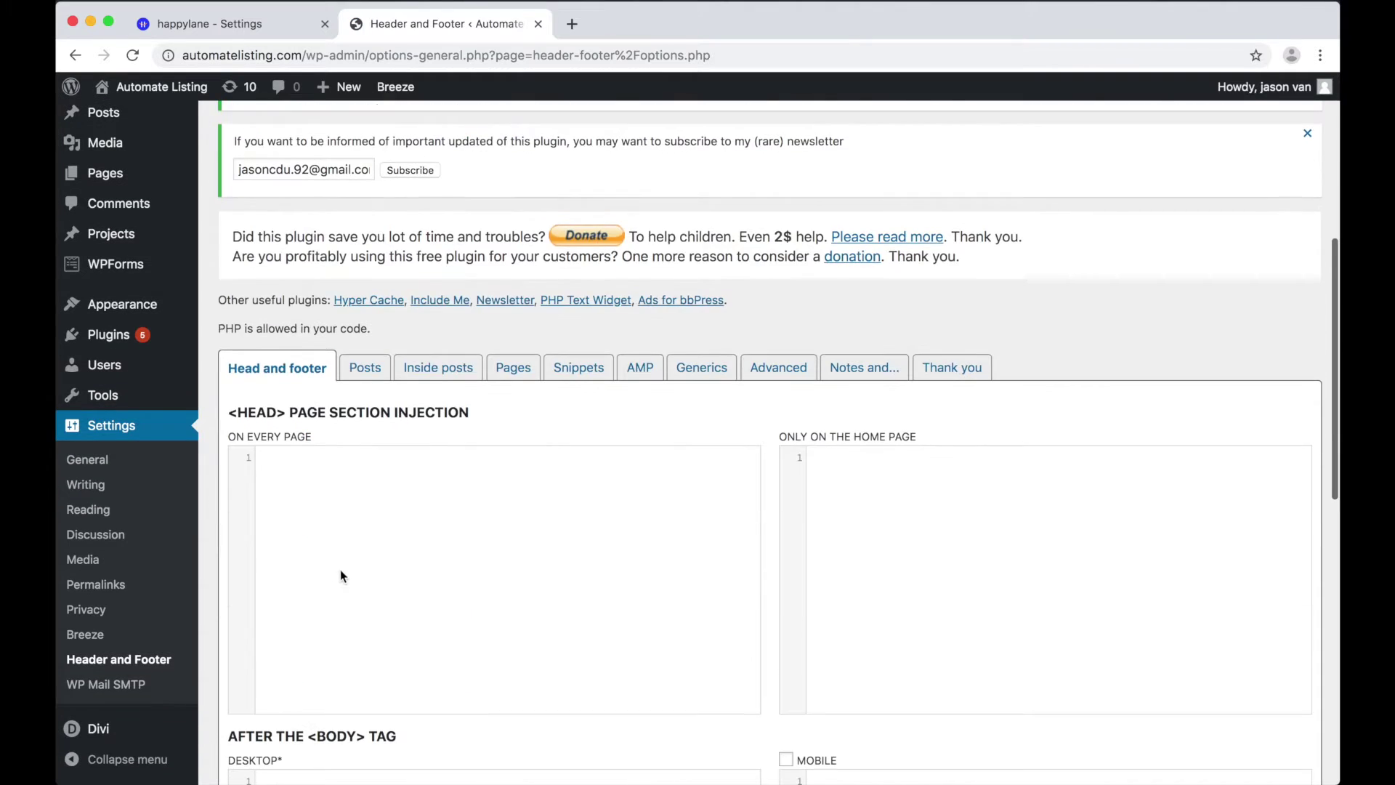
{"action": "left_click", "coordinate": [342, 571]}
{"action": "key", "text": "super+v"}
{"action": "scroll", "coordinate": [344, 573], "scroll_direction": "down", "scroll_amount": 1}
{"action": "scroll", "coordinate": [342, 573], "scroll_direction": "down", "scroll_amount": 10}
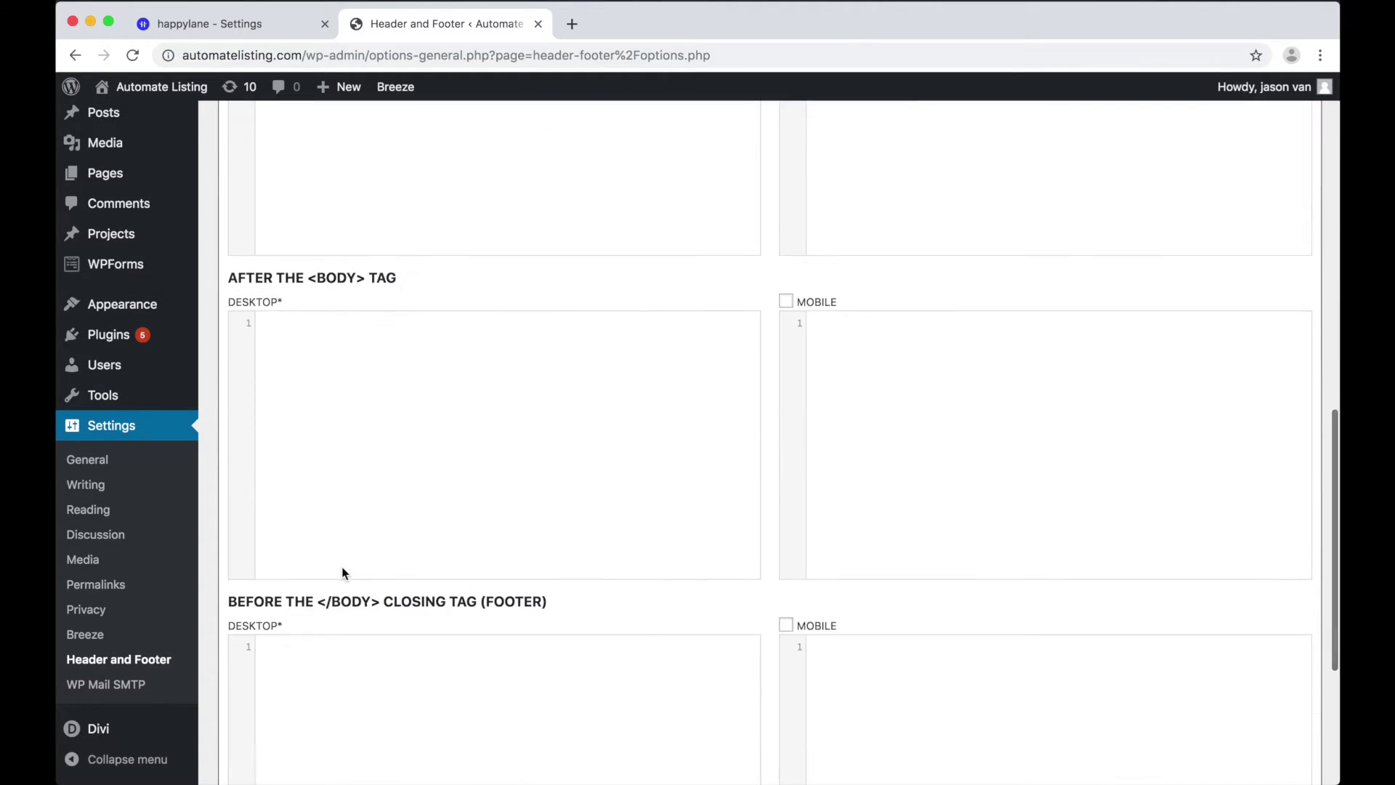
{"action": "left_click", "coordinate": [249, 703]}
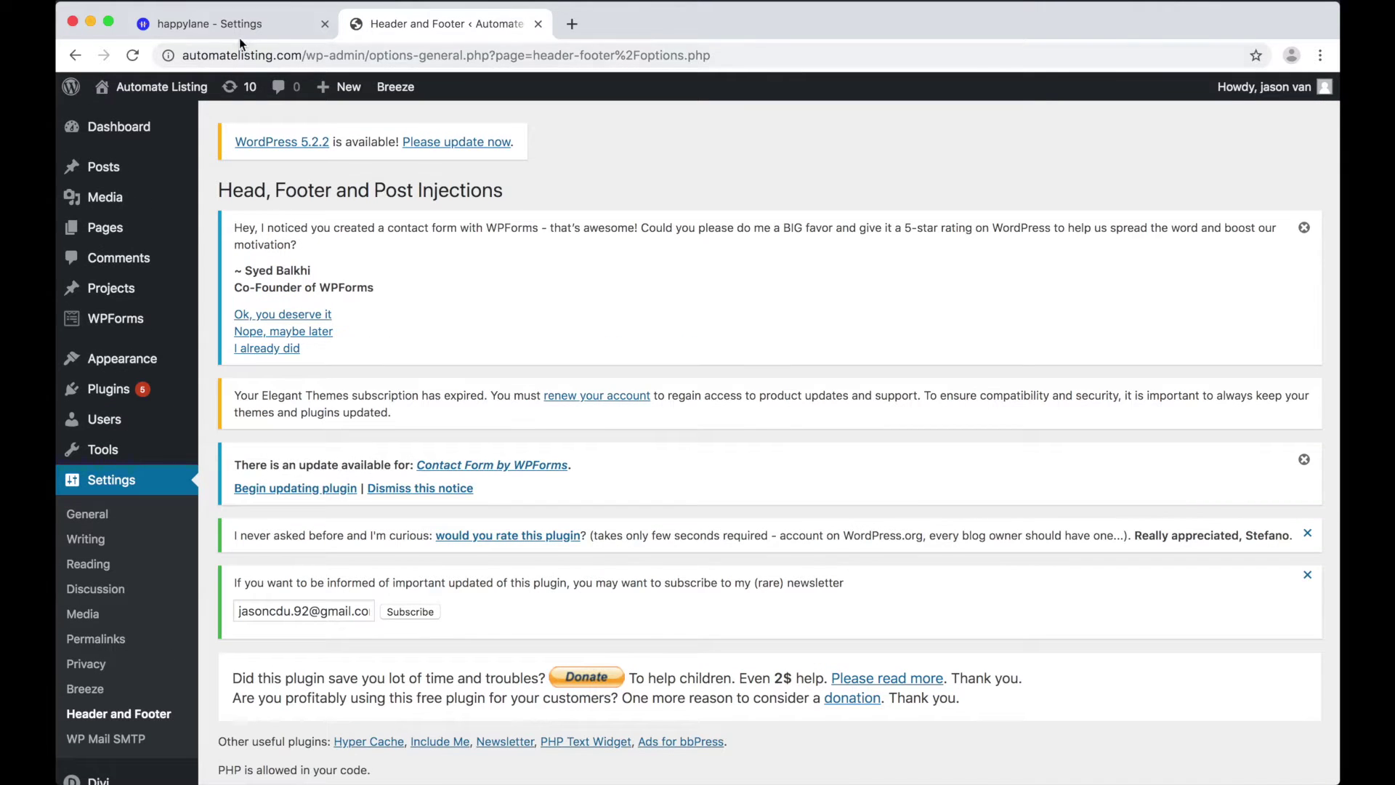
Step: Return to happylane and start a new campaign named Brokerage with status Active
{"action": "left_click", "coordinate": [236, 30]}
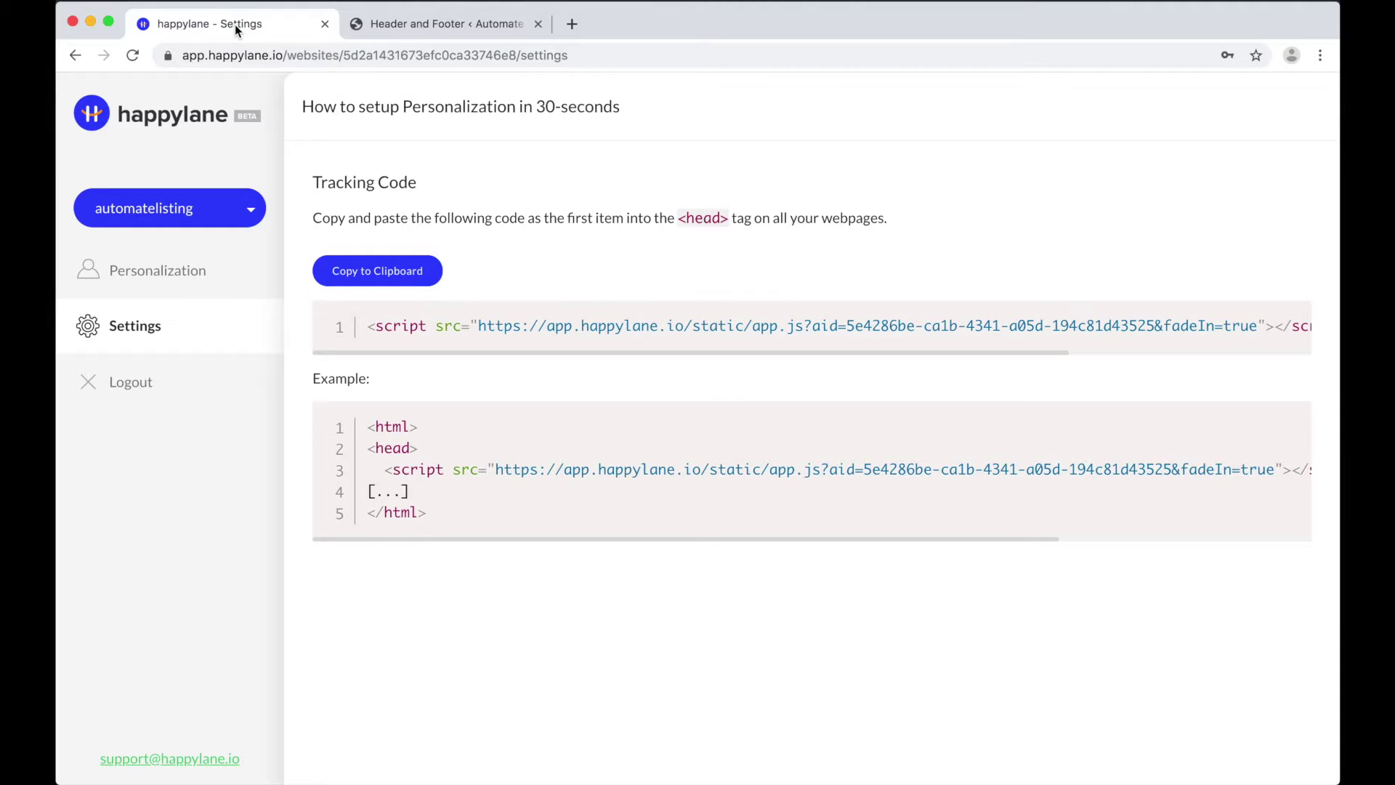
{"action": "left_click", "coordinate": [538, 24]}
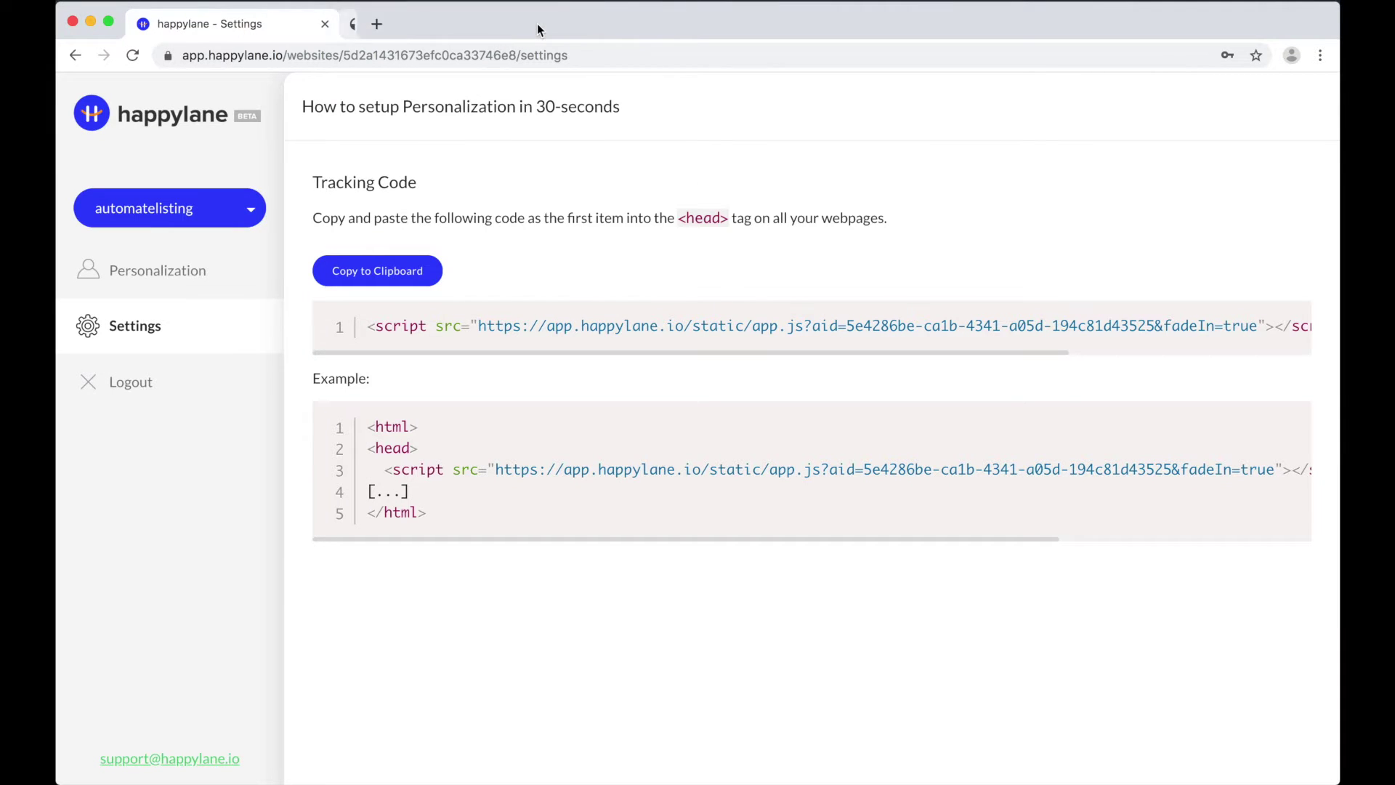
{"action": "left_click", "coordinate": [164, 298]}
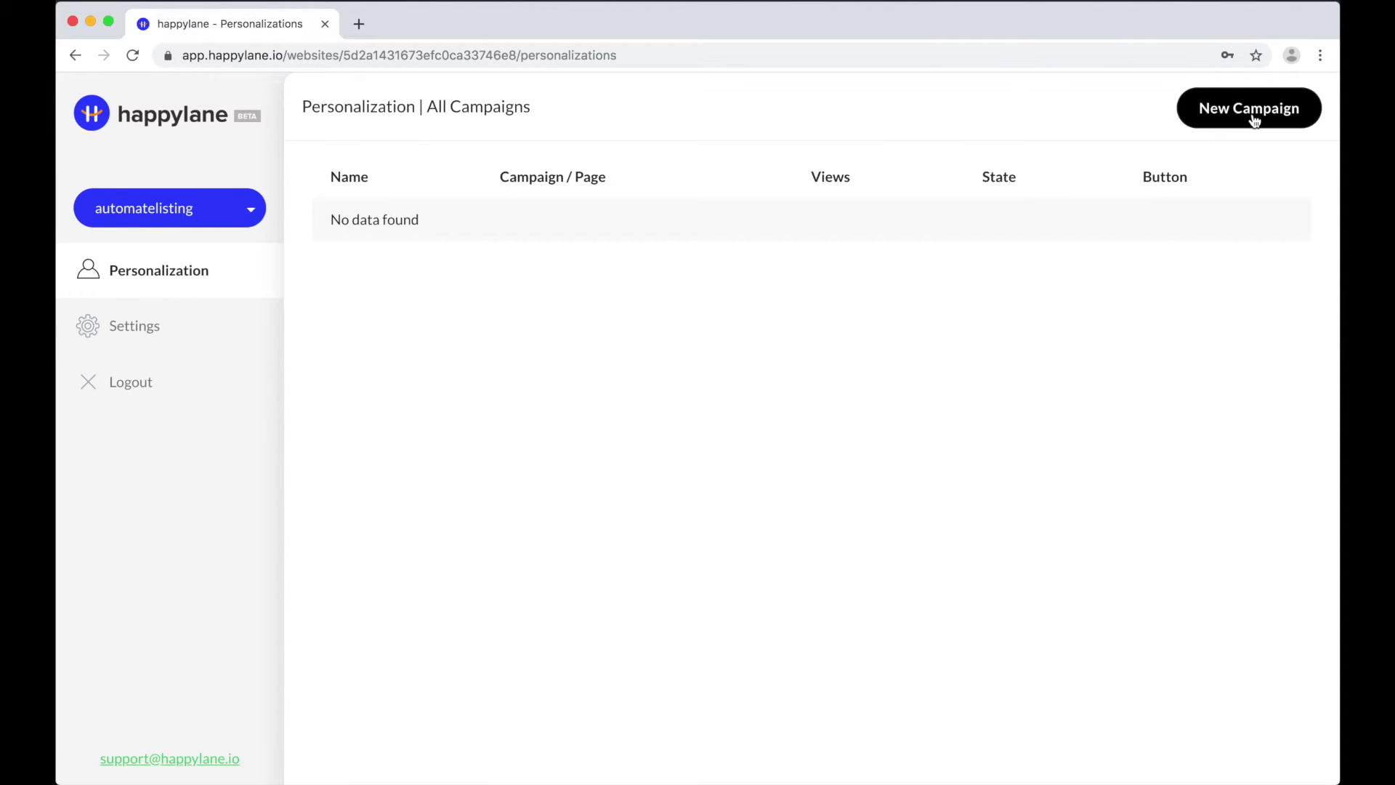
{"action": "left_click", "coordinate": [1254, 117]}
{"action": "left_click", "coordinate": [461, 242]}
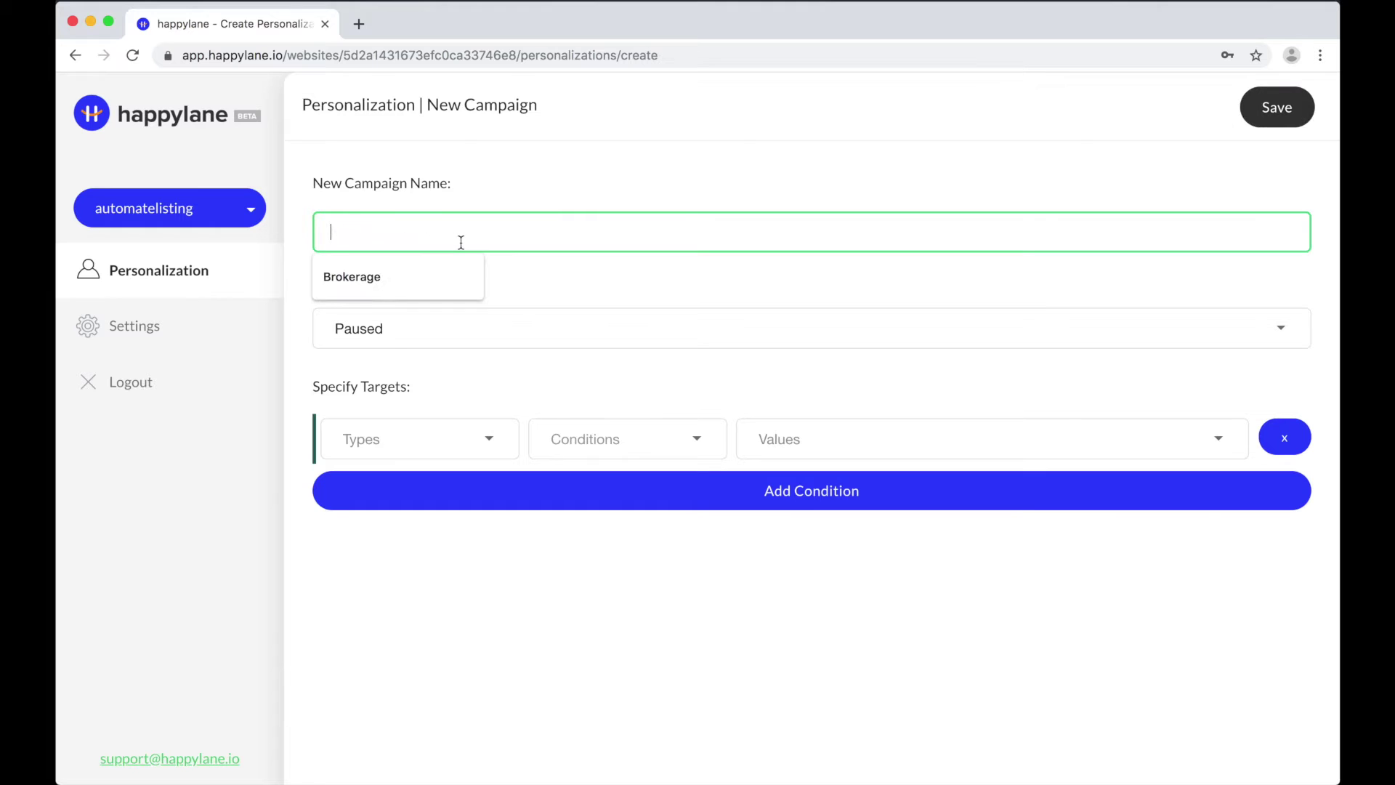
{"action": "left_click", "coordinate": [398, 276]}
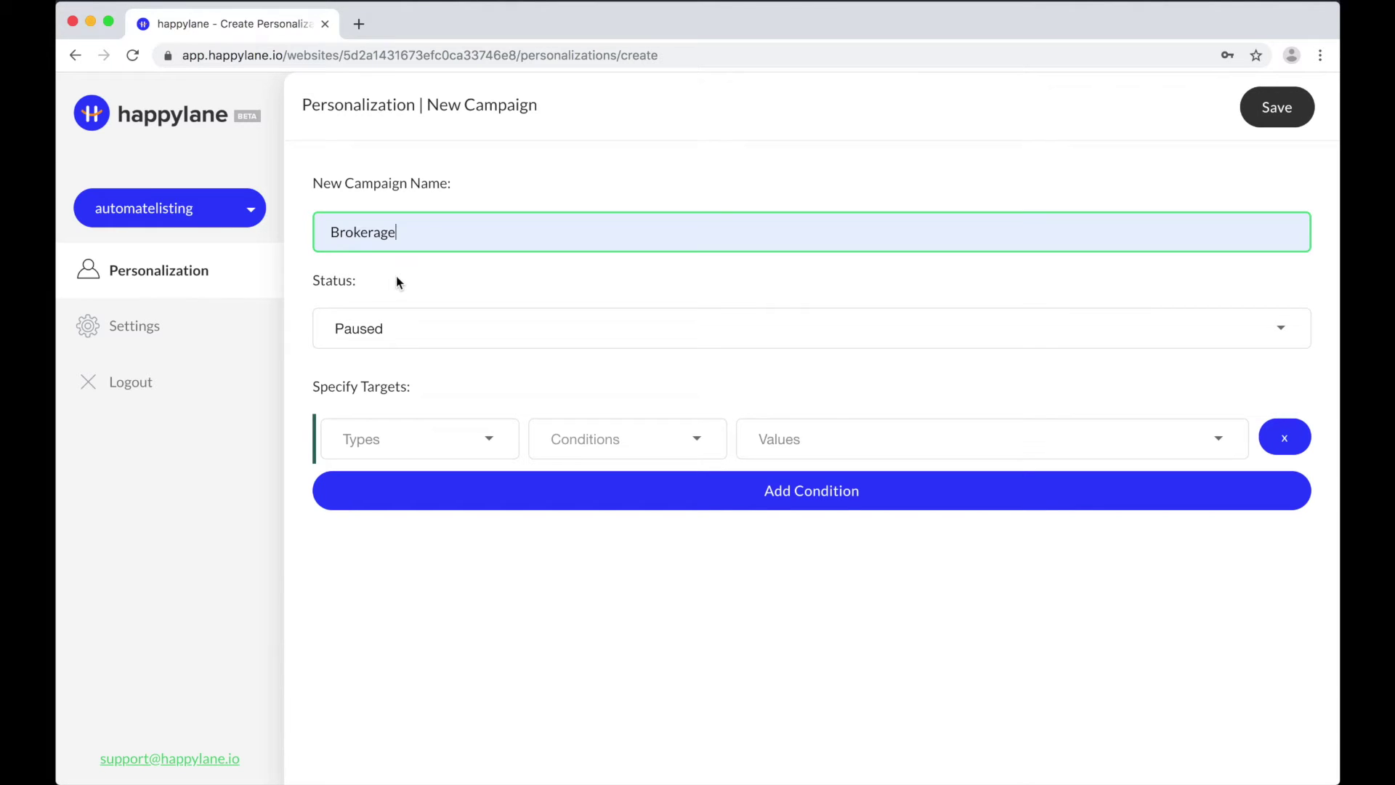
{"action": "left_click", "coordinate": [395, 342]}
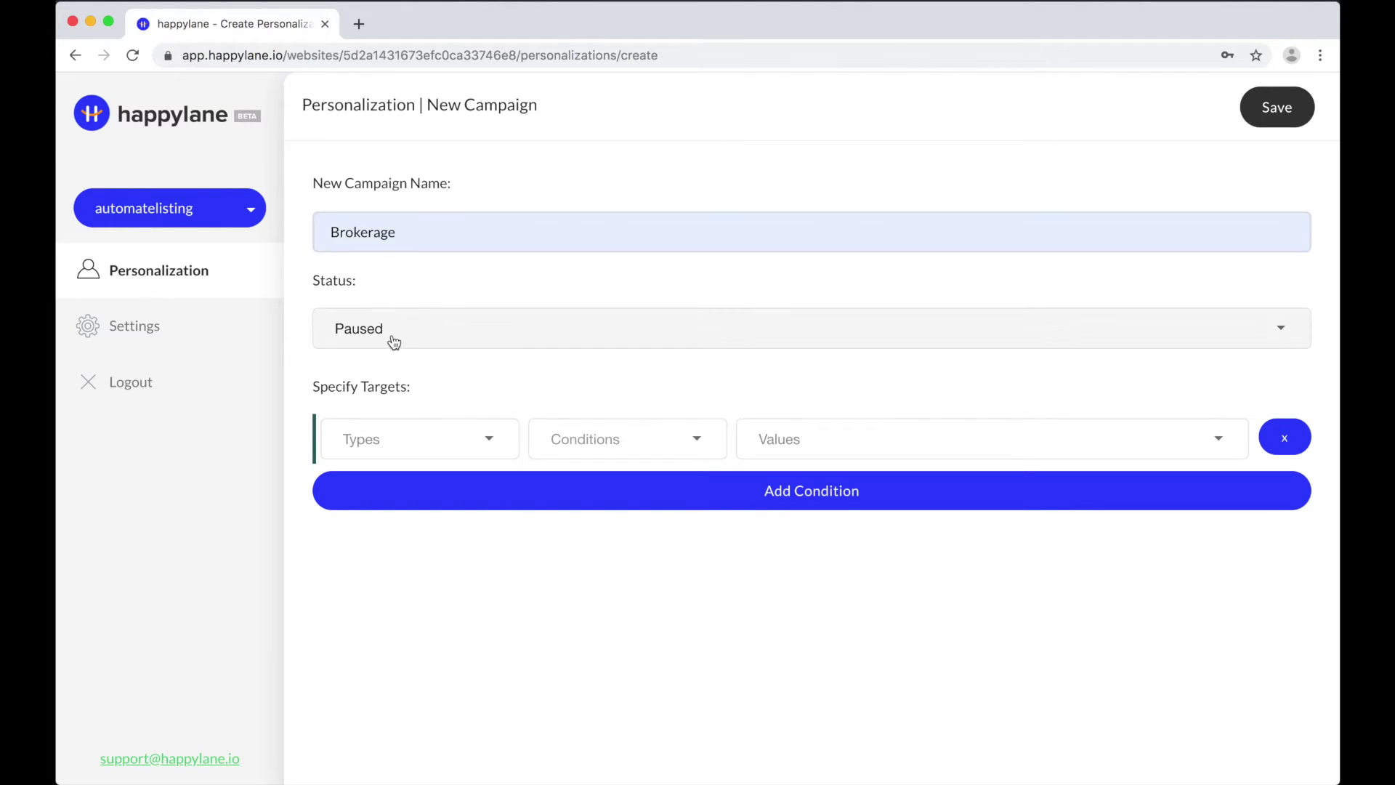
{"action": "left_click", "coordinate": [349, 289]}
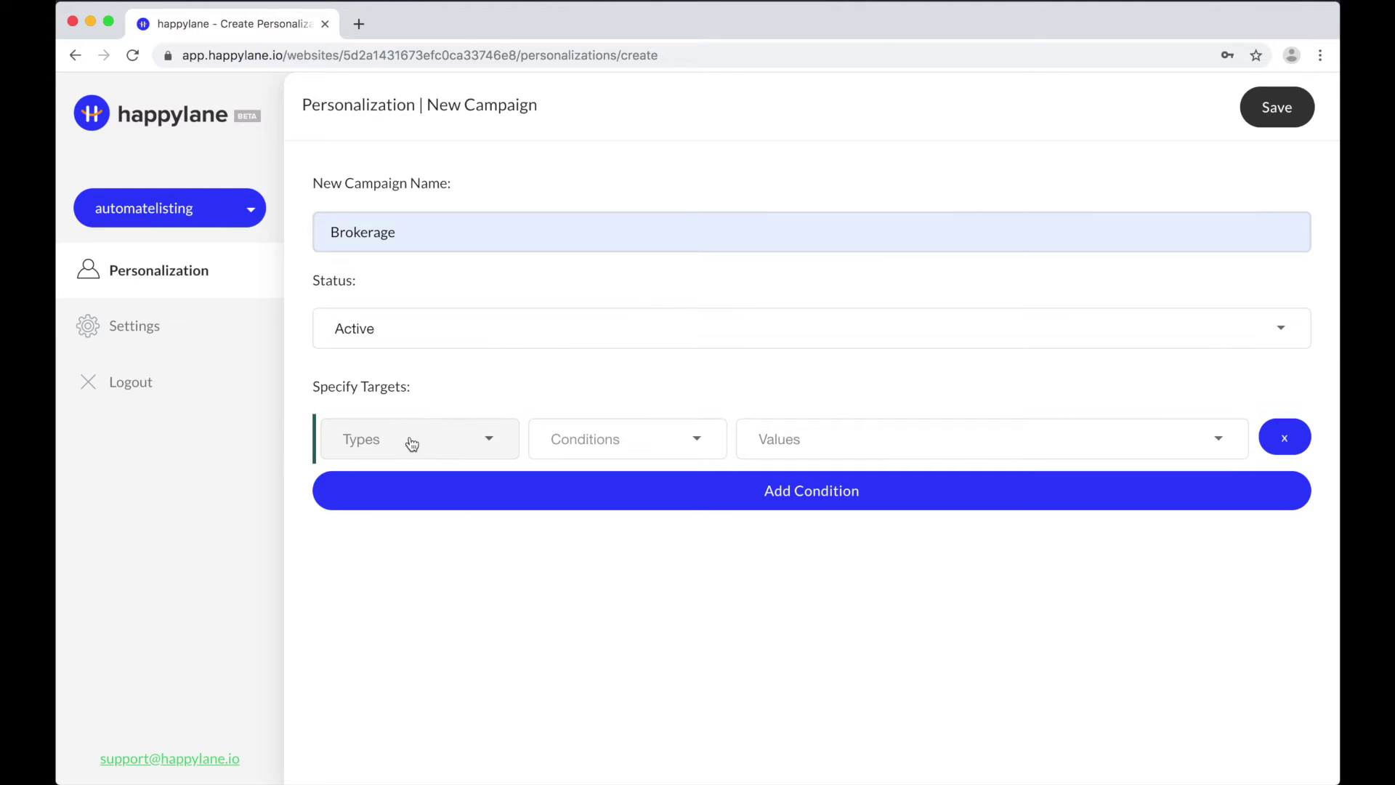
Step: Target the campaign at visitors whose UTM Content equals brokerage
{"action": "left_click", "coordinate": [411, 444]}
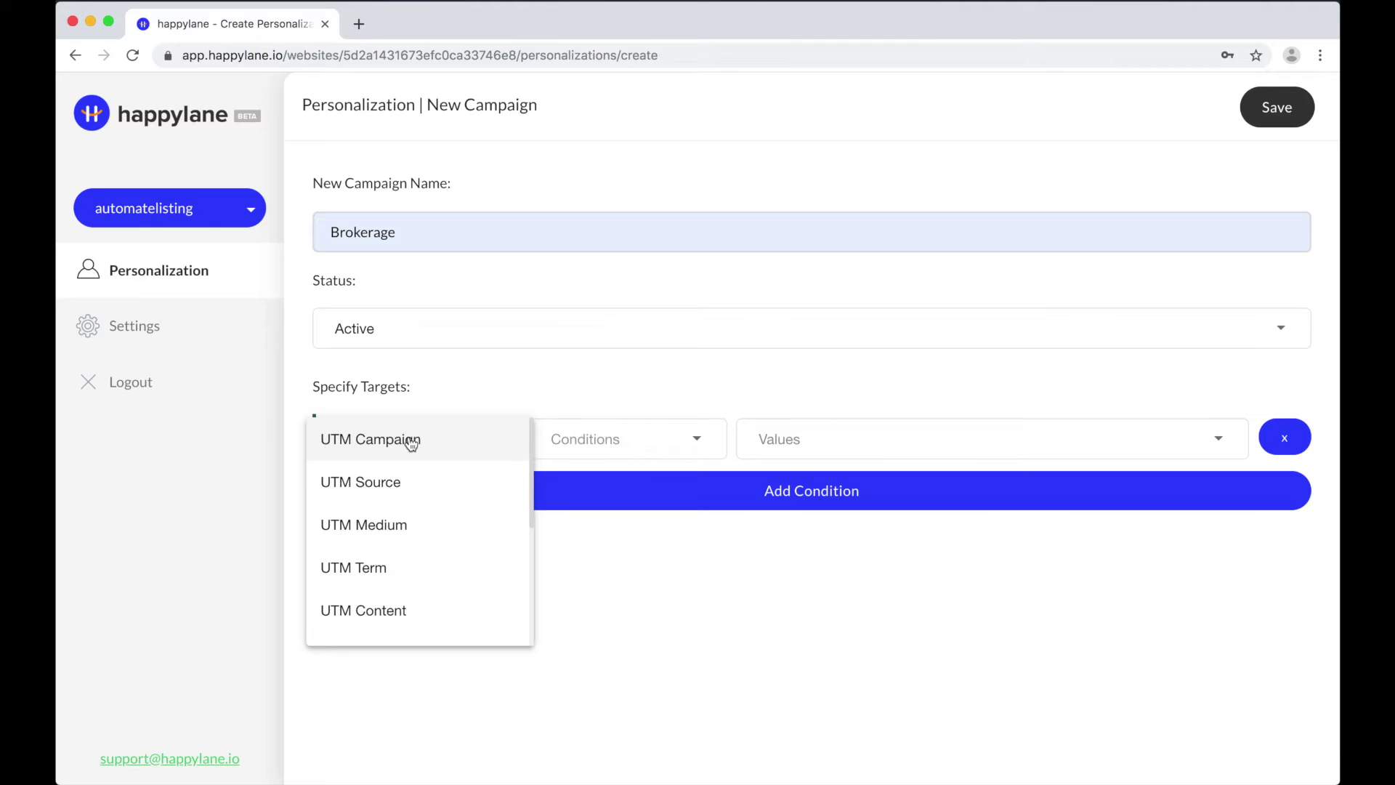
{"action": "scroll", "coordinate": [479, 588], "scroll_direction": "down", "scroll_amount": 5}
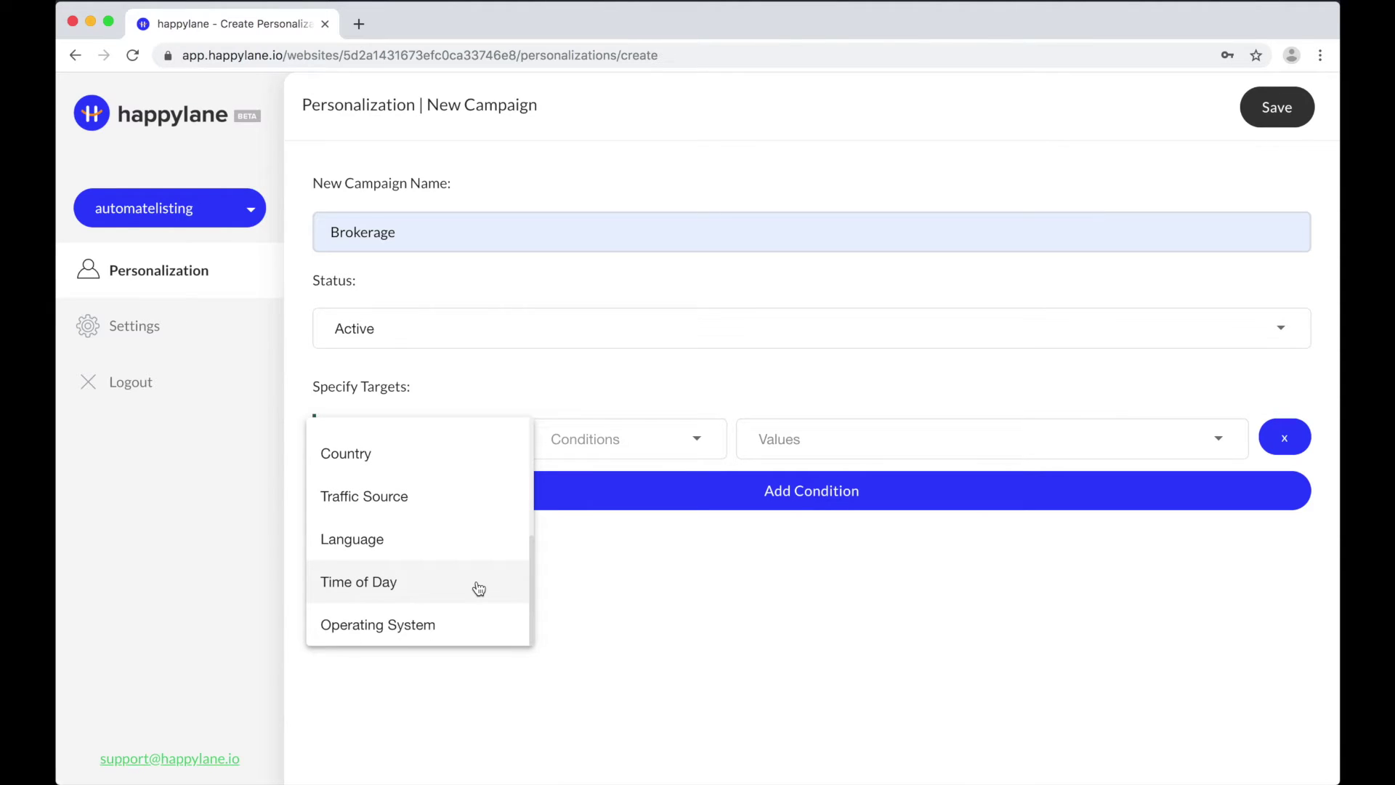
{"action": "scroll", "coordinate": [479, 588], "scroll_direction": "up", "scroll_amount": 5}
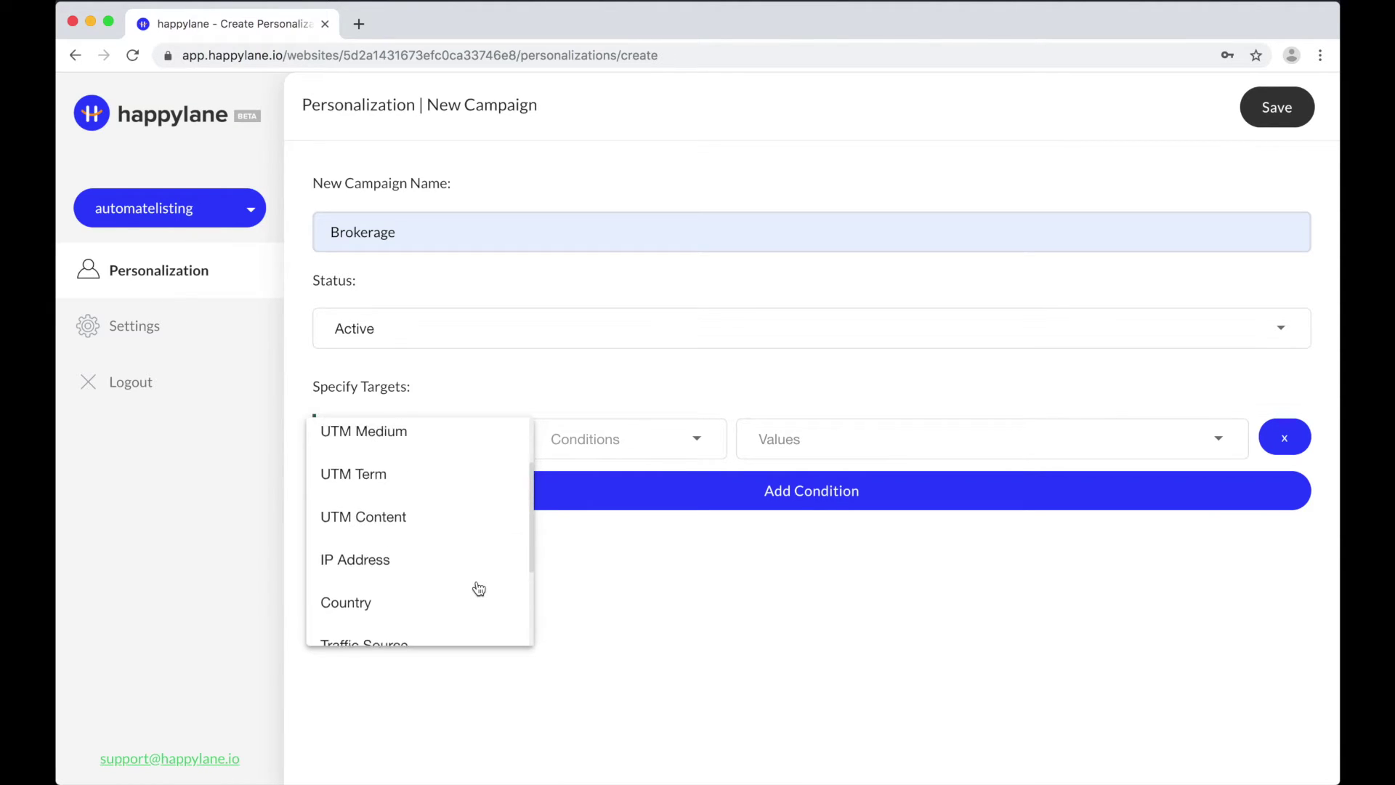
{"action": "left_click", "coordinate": [461, 611]}
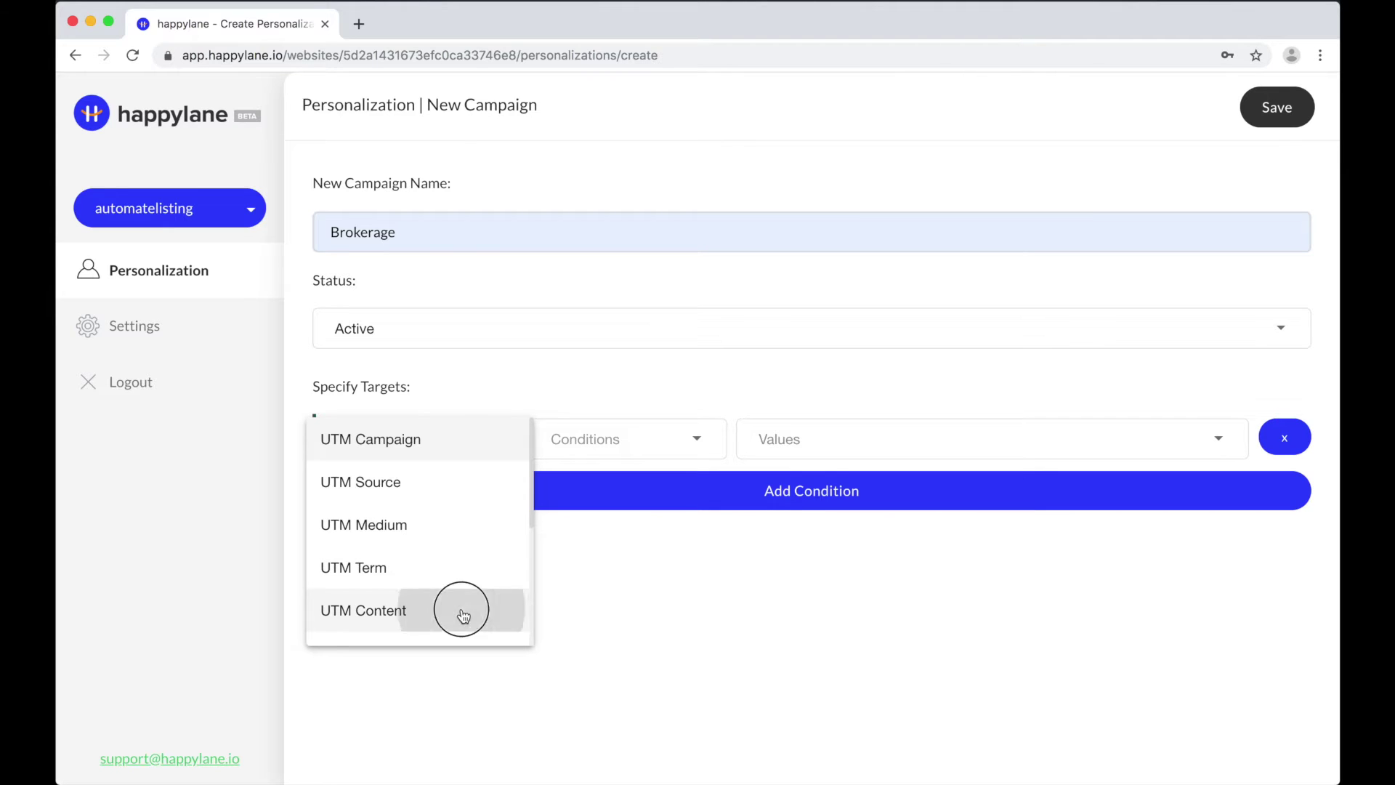
{"action": "left_click", "coordinate": [654, 443]}
{"action": "left_click", "coordinate": [654, 445]}
{"action": "left_click", "coordinate": [802, 438]}
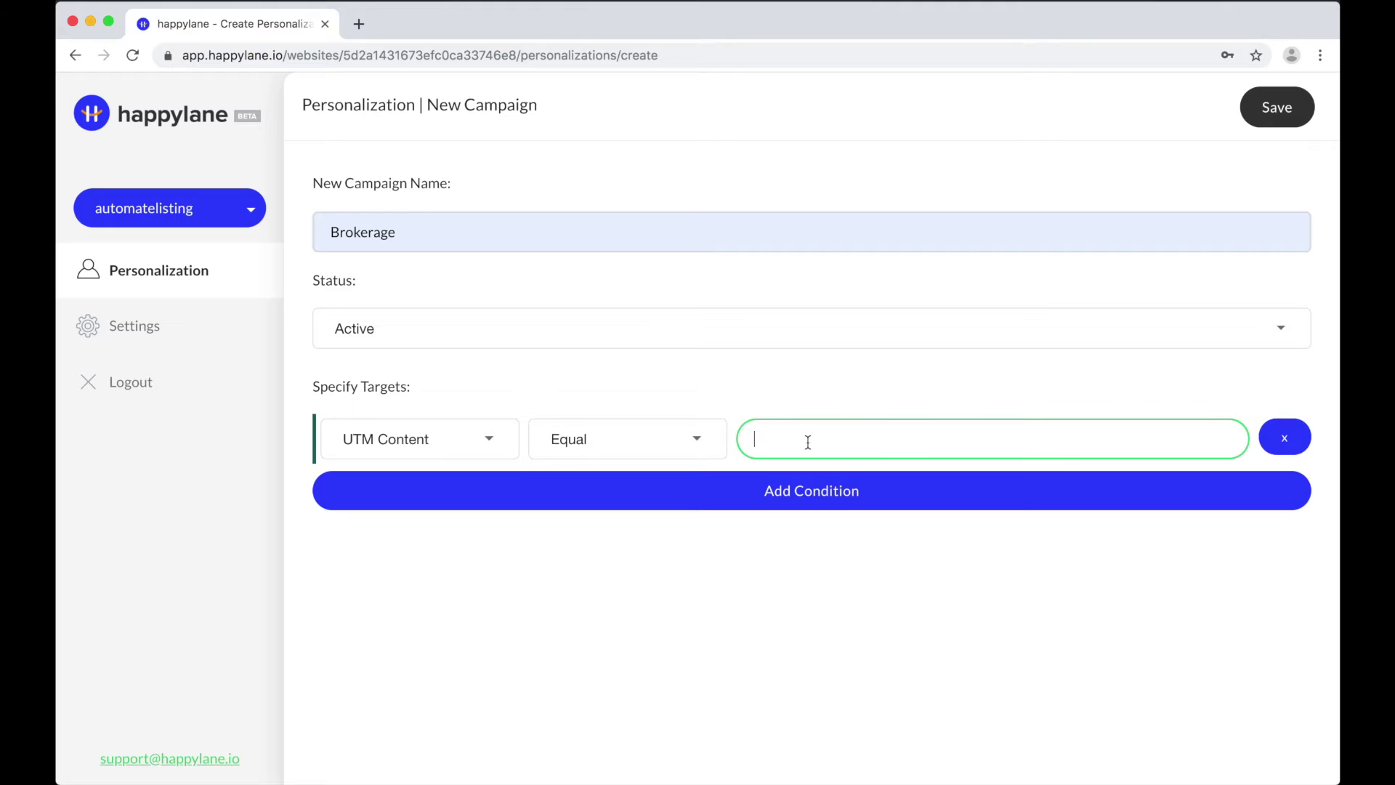
{"action": "type", "text": "brokerage"}
{"action": "left_click", "coordinate": [869, 570]}
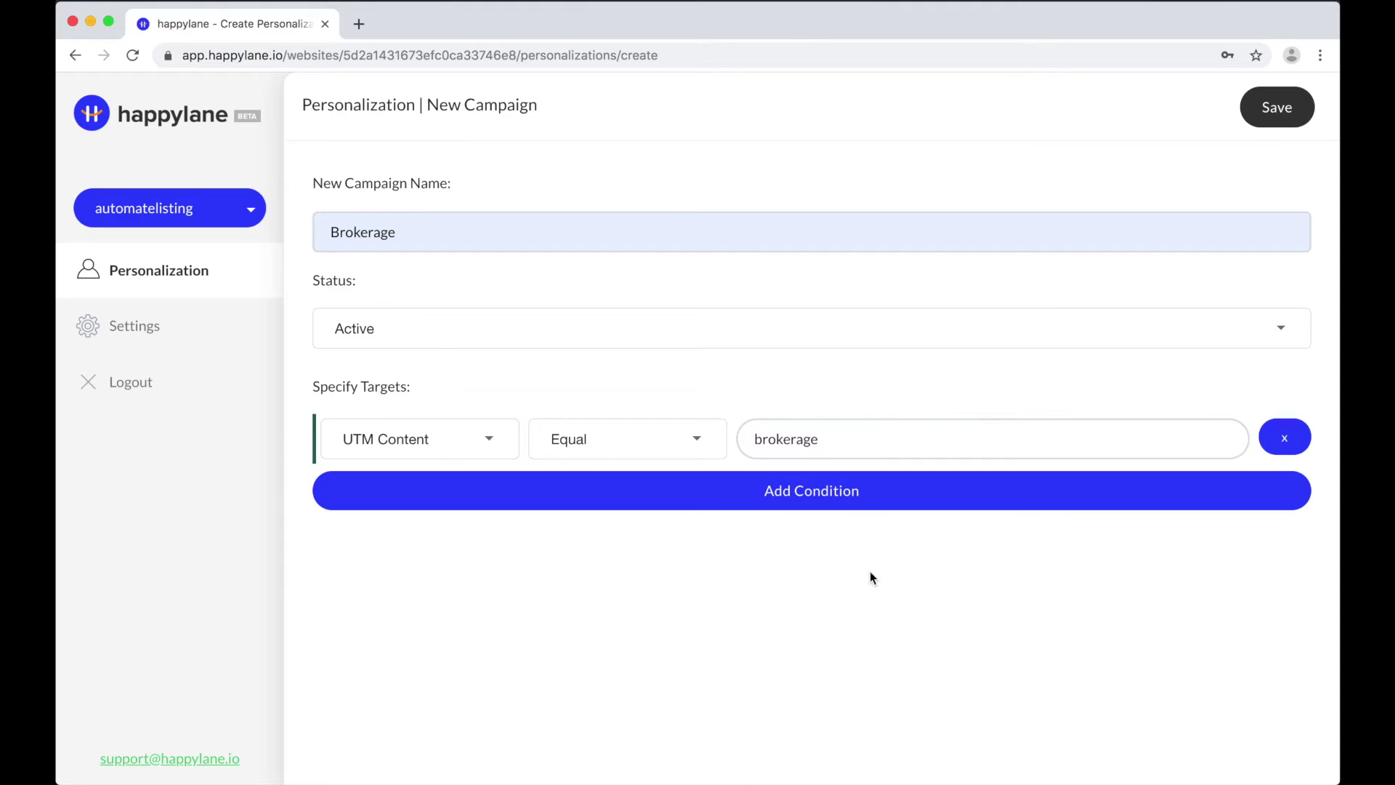
Step: Add and then remove two extra condition rows, and save the Brokerage campaign
{"action": "left_click", "coordinate": [796, 507]}
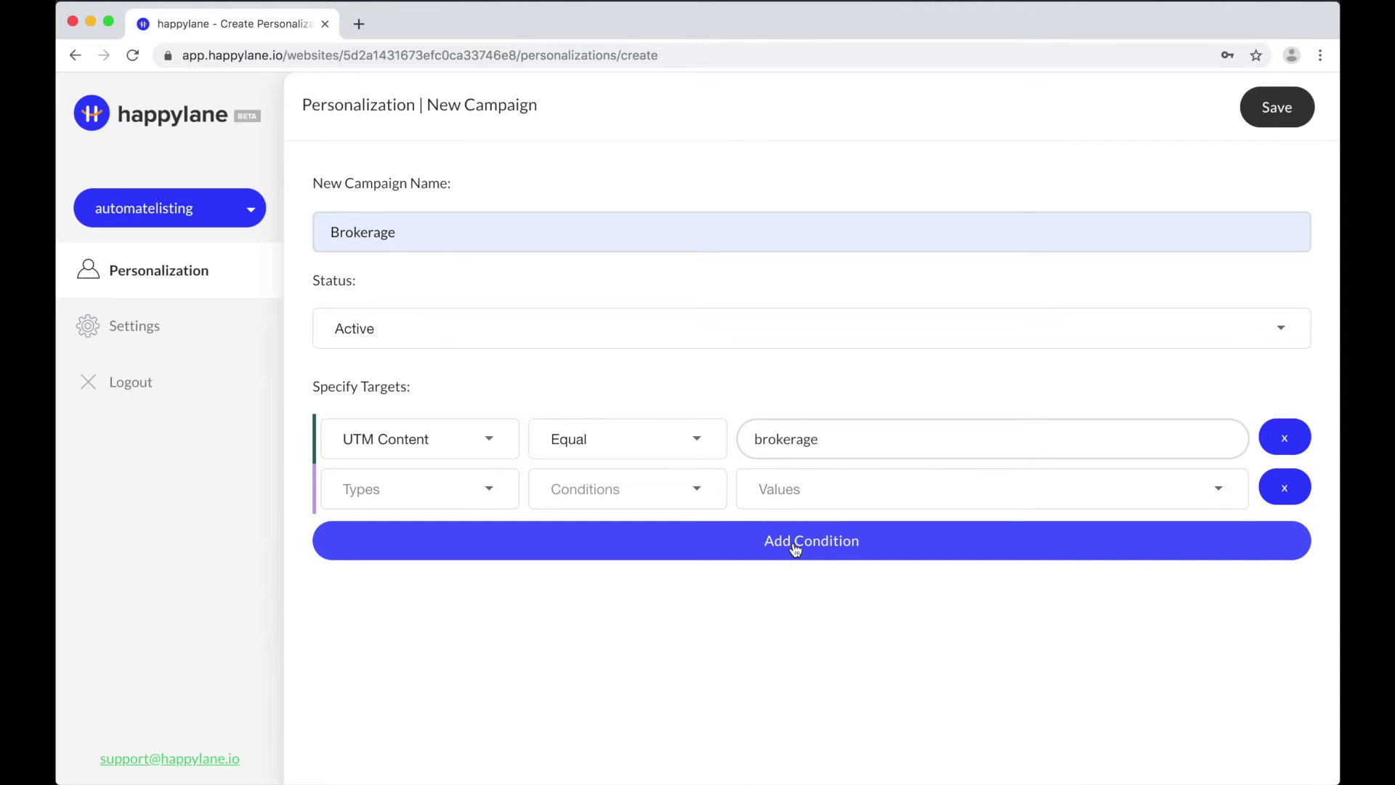
{"action": "left_click", "coordinate": [795, 543]}
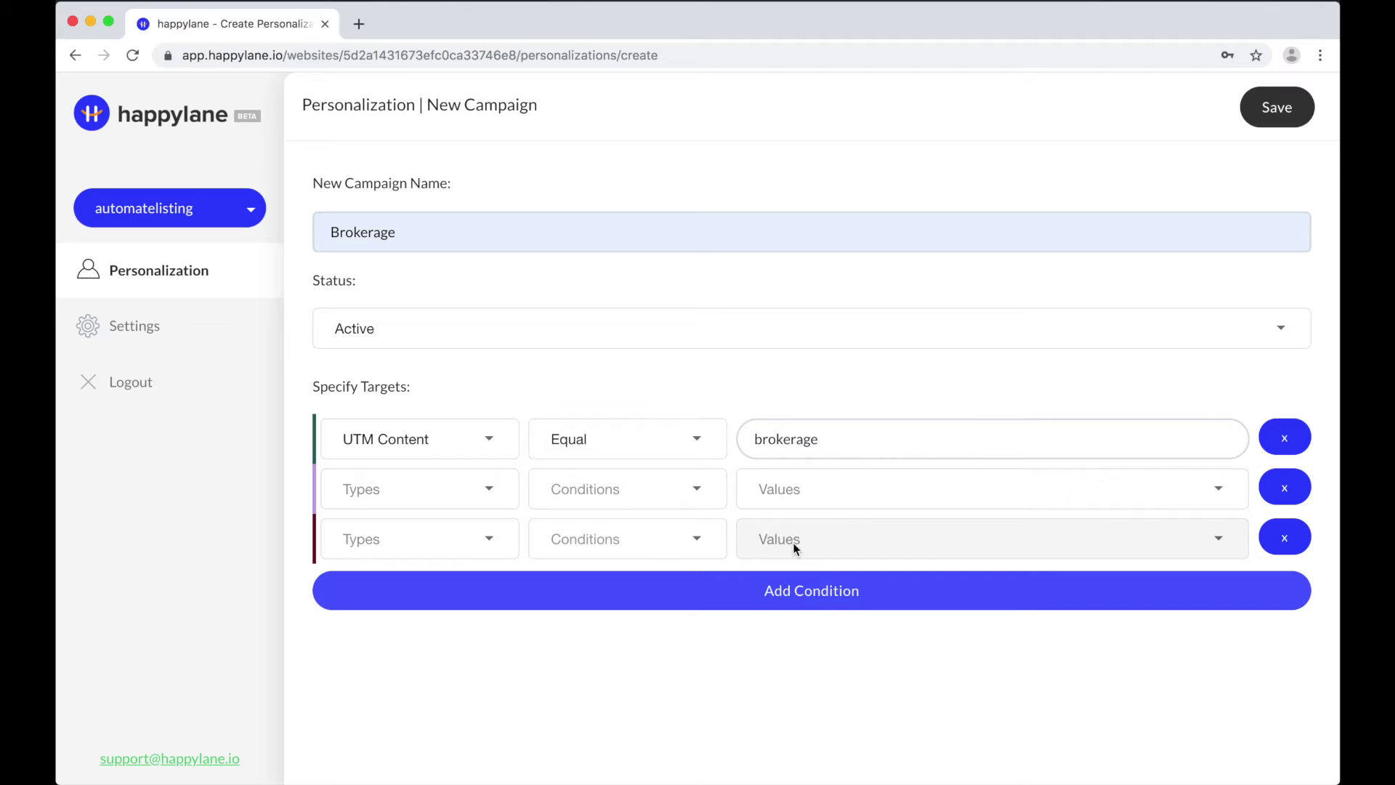
{"action": "left_click", "coordinate": [1299, 542]}
{"action": "left_click", "coordinate": [1285, 488]}
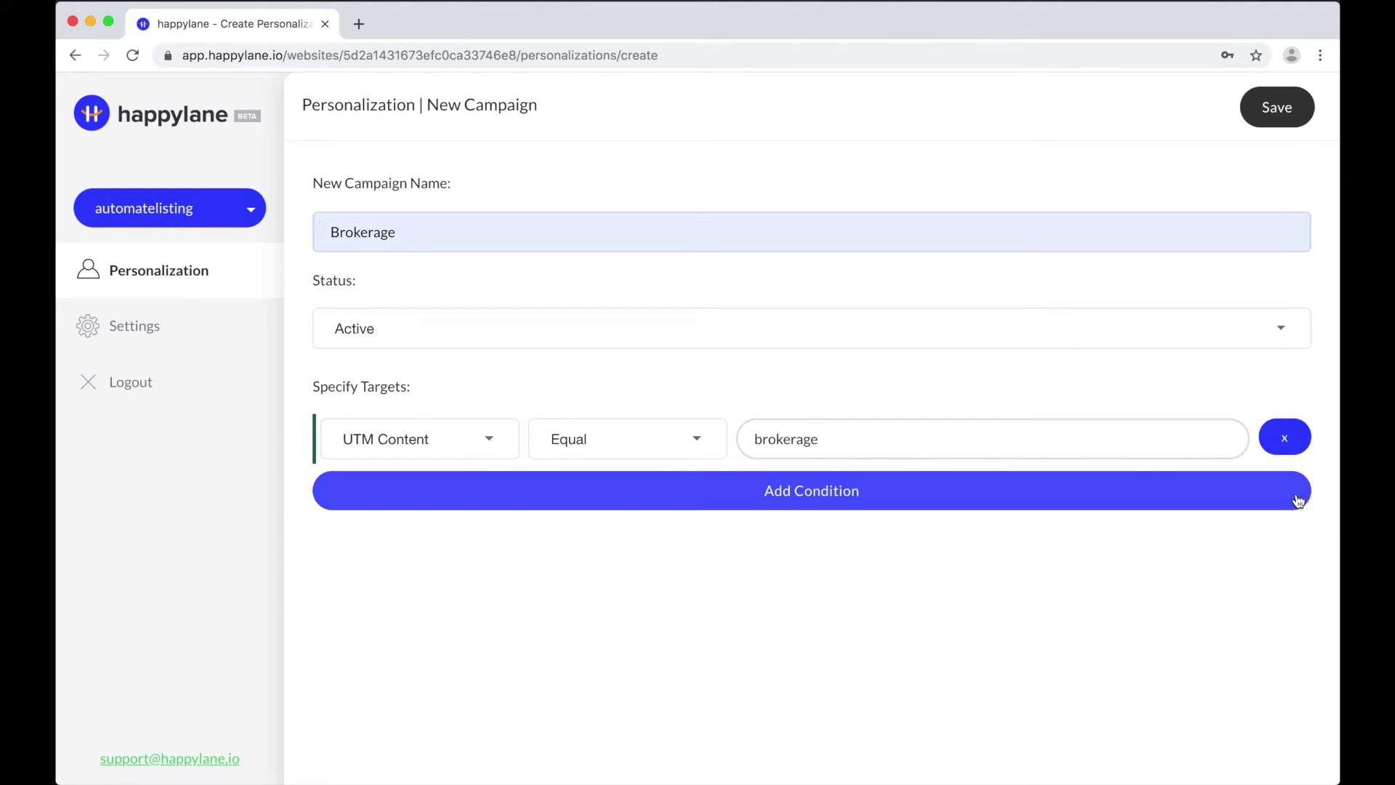
{"action": "left_click", "coordinate": [1276, 116]}
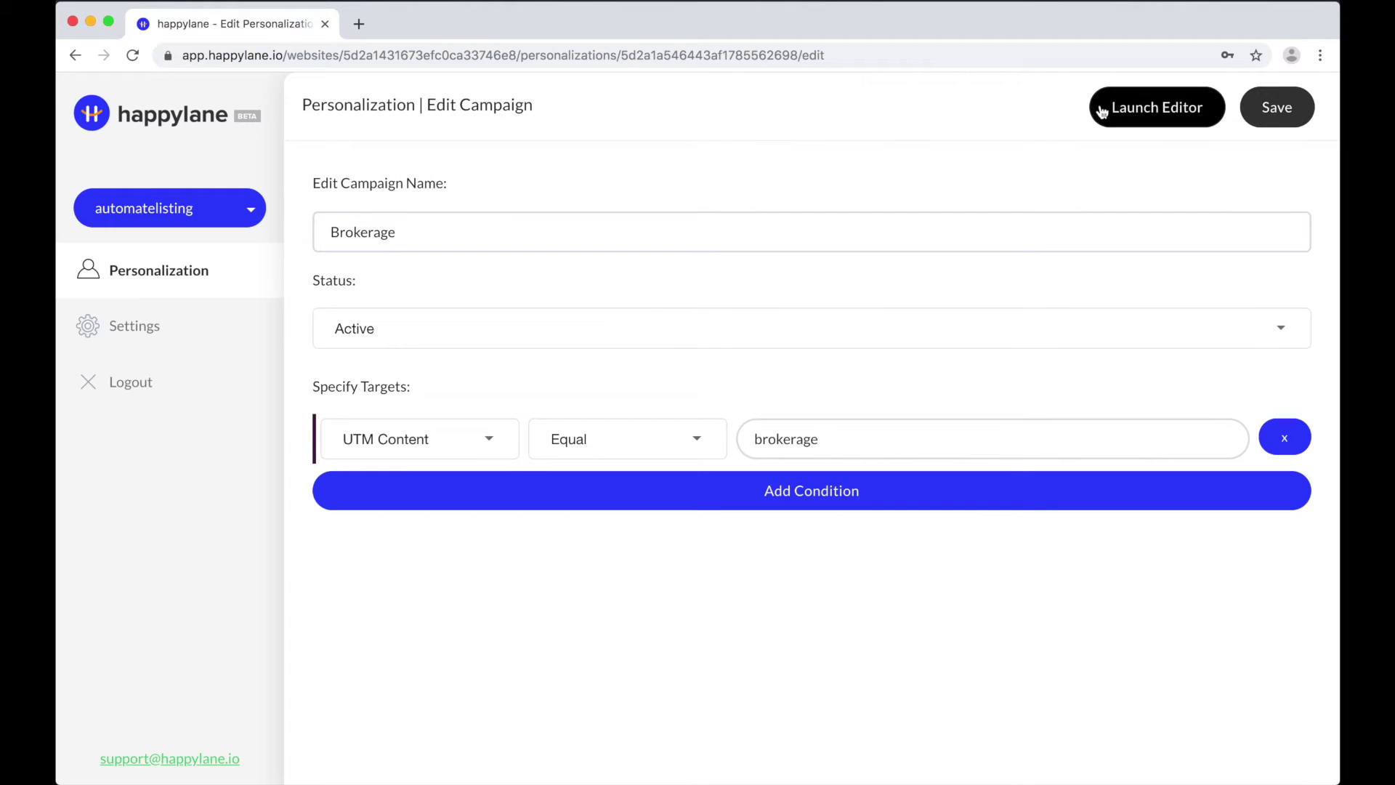
Step: Launch the visual editor for the Brokerage campaign from the Edit Campaign page
{"action": "left_click", "coordinate": [1150, 117]}
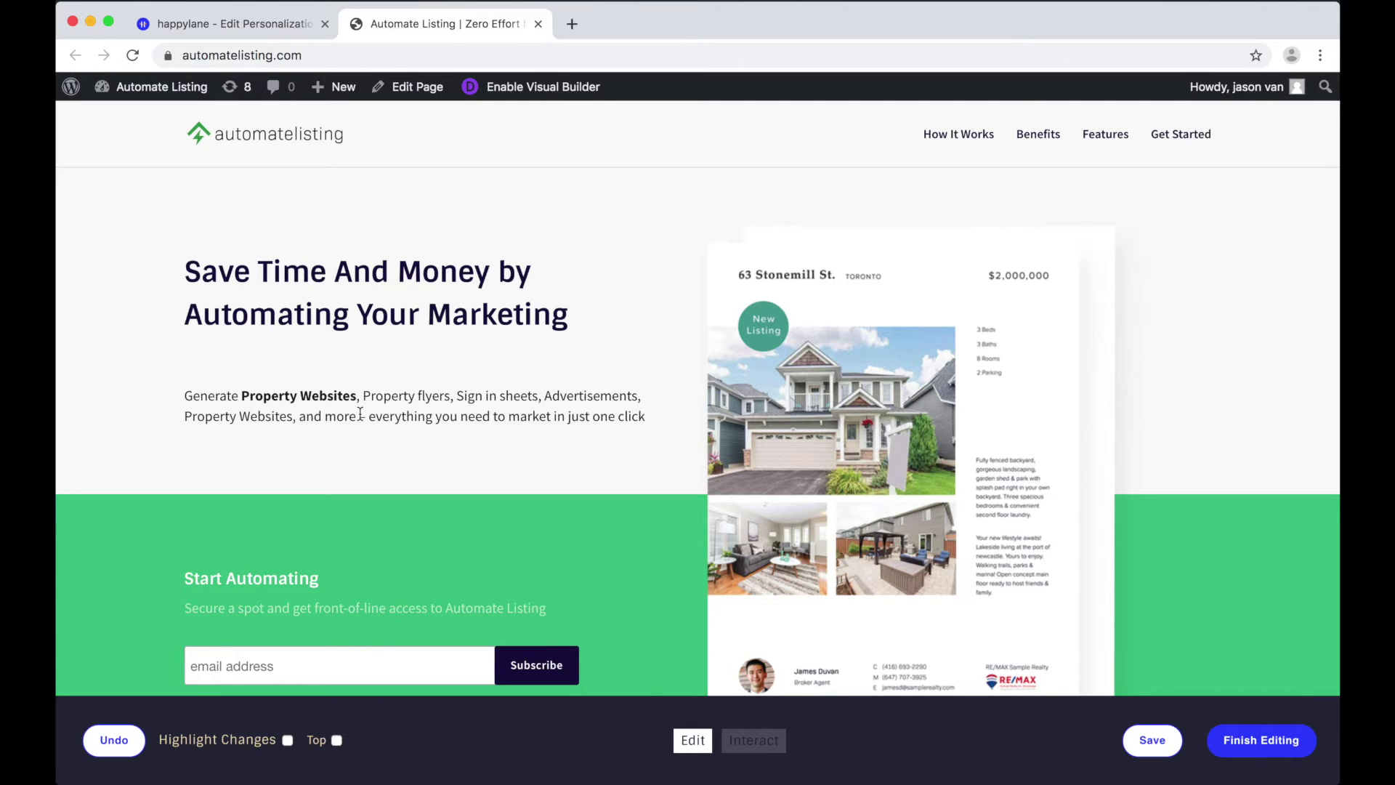
Step: Select the hero heading and retype it as 'Help Your Agents Sell More With Marketing Automation!'
{"action": "left_click", "coordinate": [267, 282]}
{"action": "triple_click", "coordinate": [267, 282]}
{"action": "type", "text": "="}
{"action": "key", "text": "BackSpace"}
{"action": "type", "text": "Help Your Agents Se"}
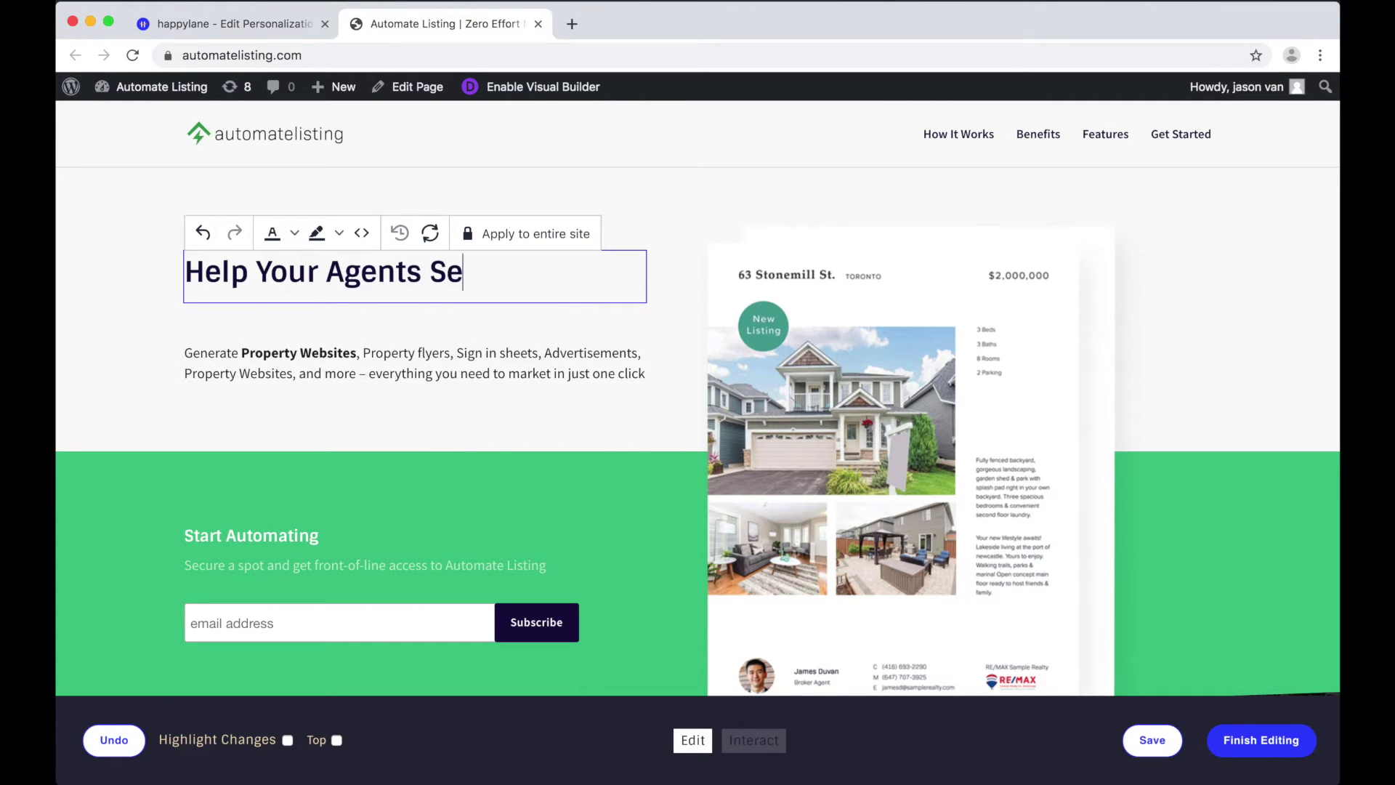
{"action": "type", "text": "ll More With "}
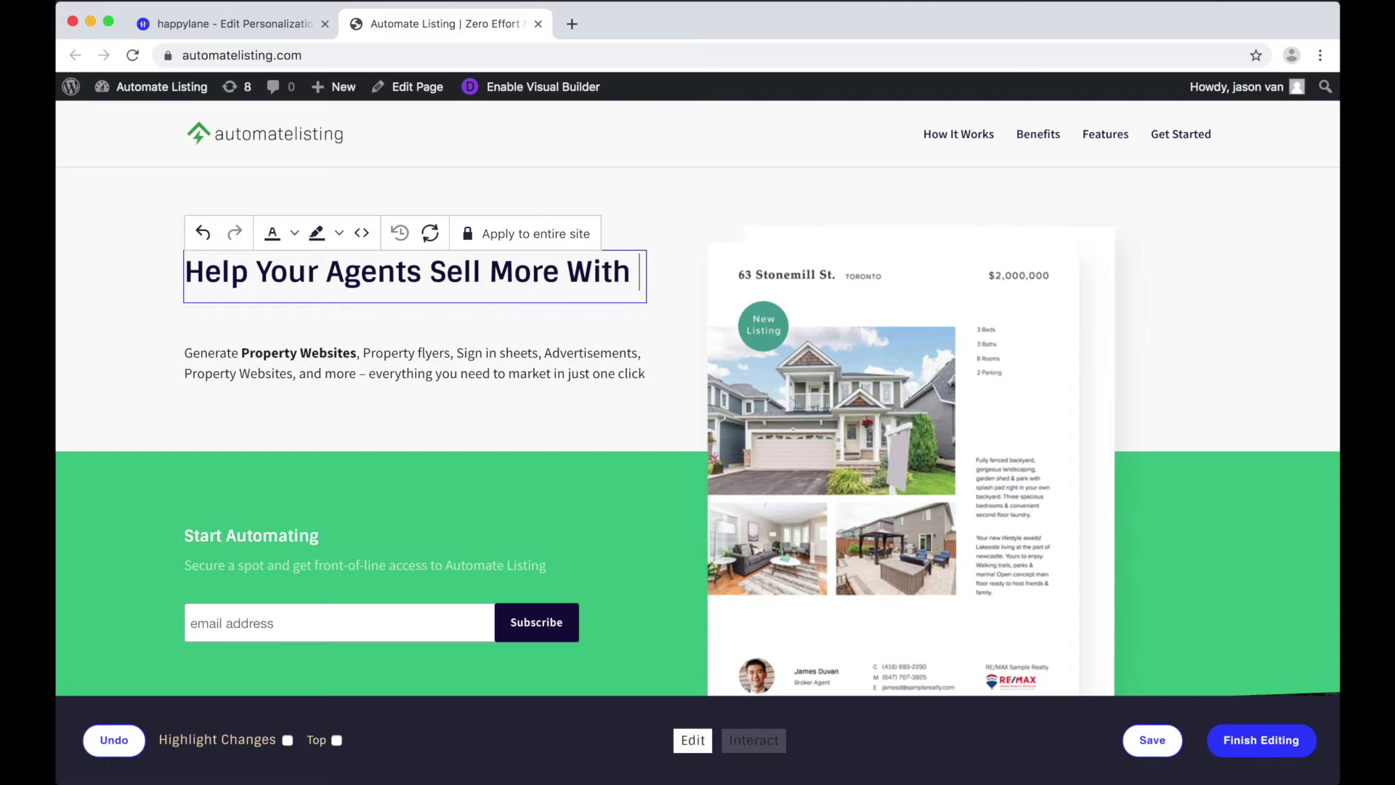
{"action": "type", "text": "Marketing Automation!"}
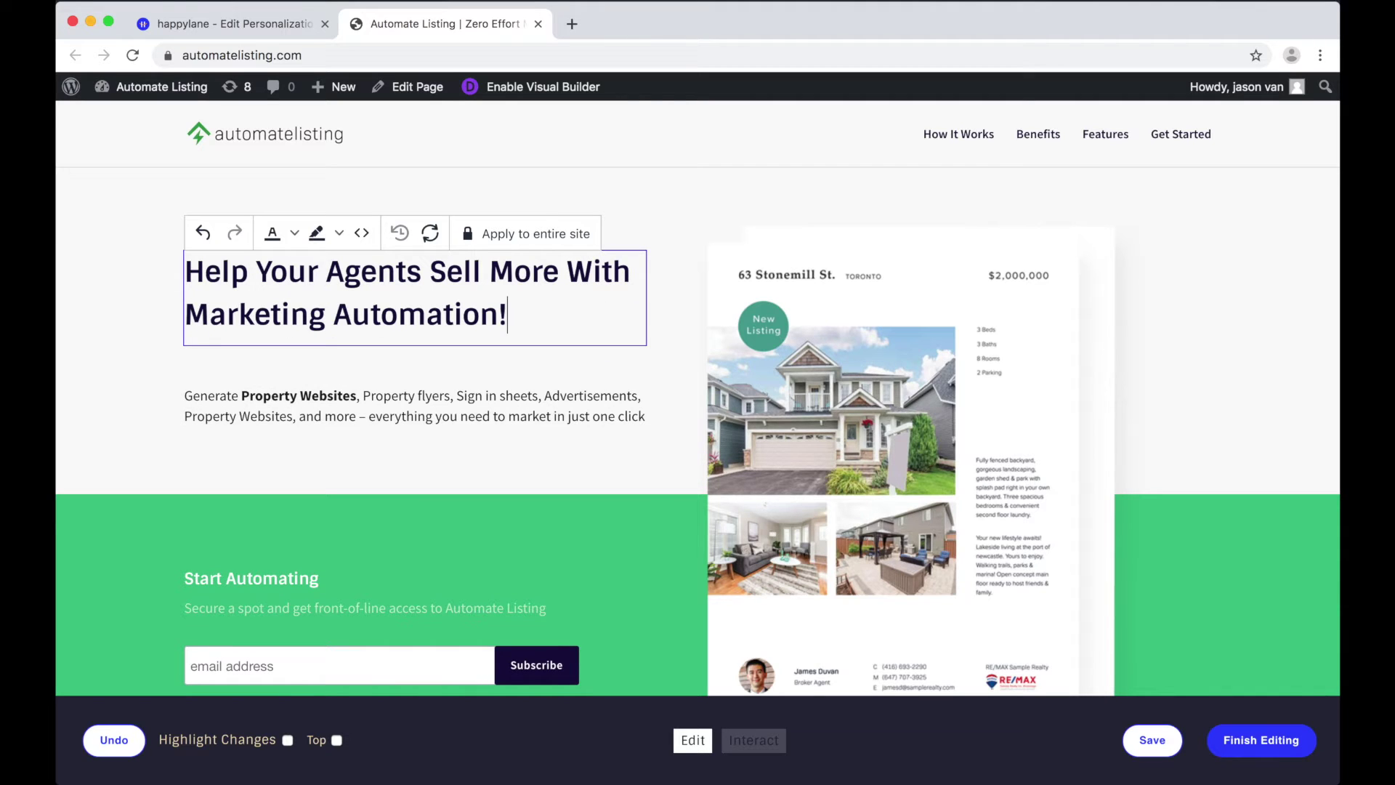
{"action": "left_click", "coordinate": [401, 361]}
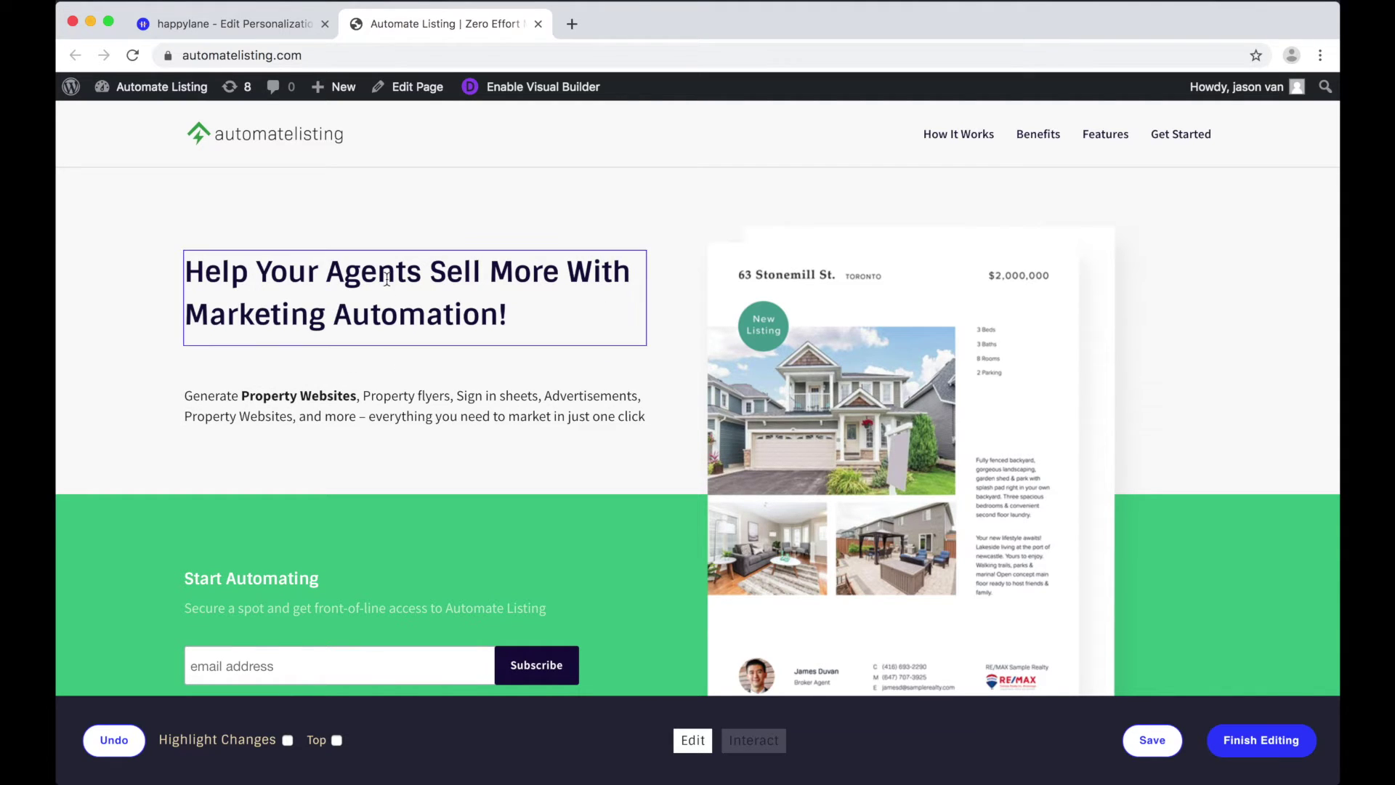
Step: Swap the hero image for flyer-hero-swap.png from the Asset Library, skipping the upload dialog
{"action": "left_click", "coordinate": [869, 337]}
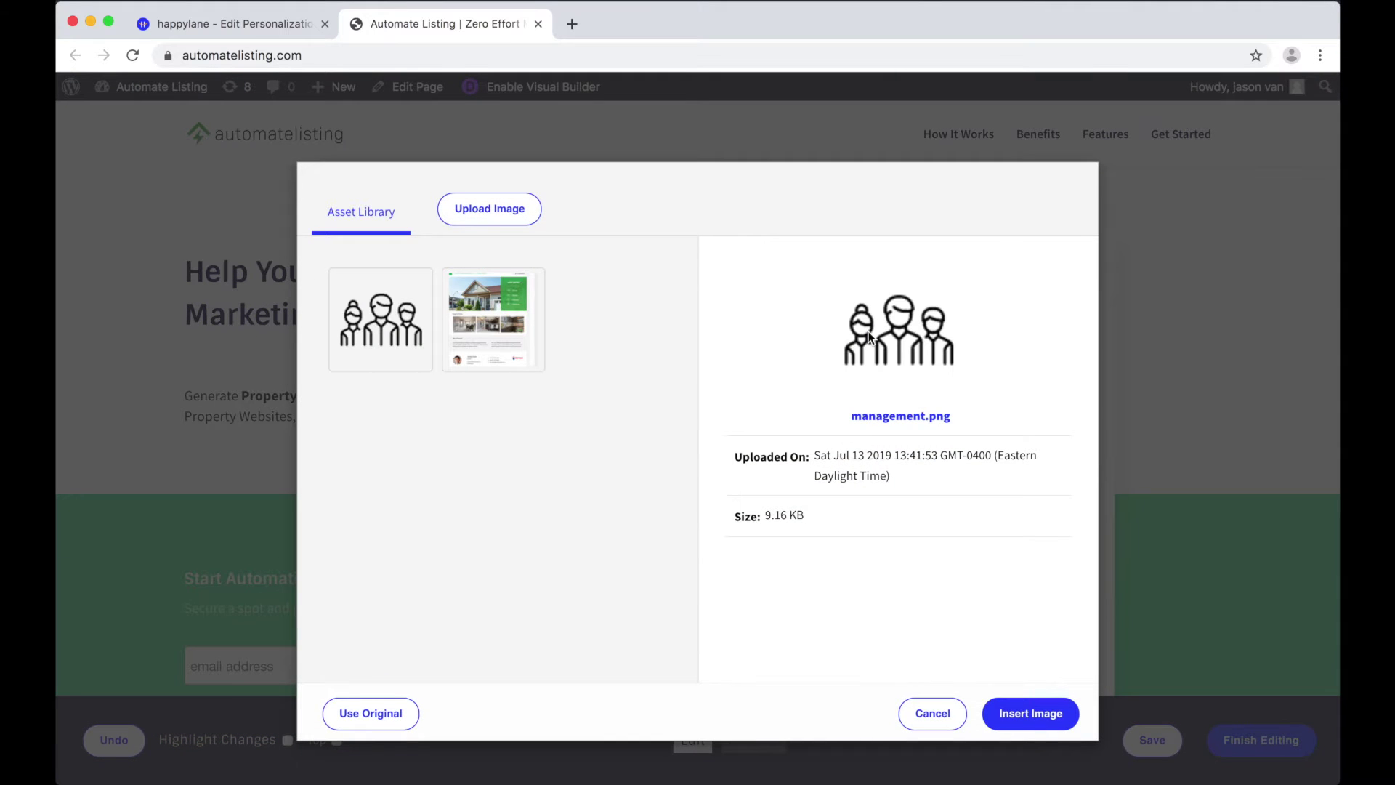
{"action": "left_click", "coordinate": [489, 326]}
{"action": "left_click", "coordinate": [494, 211]}
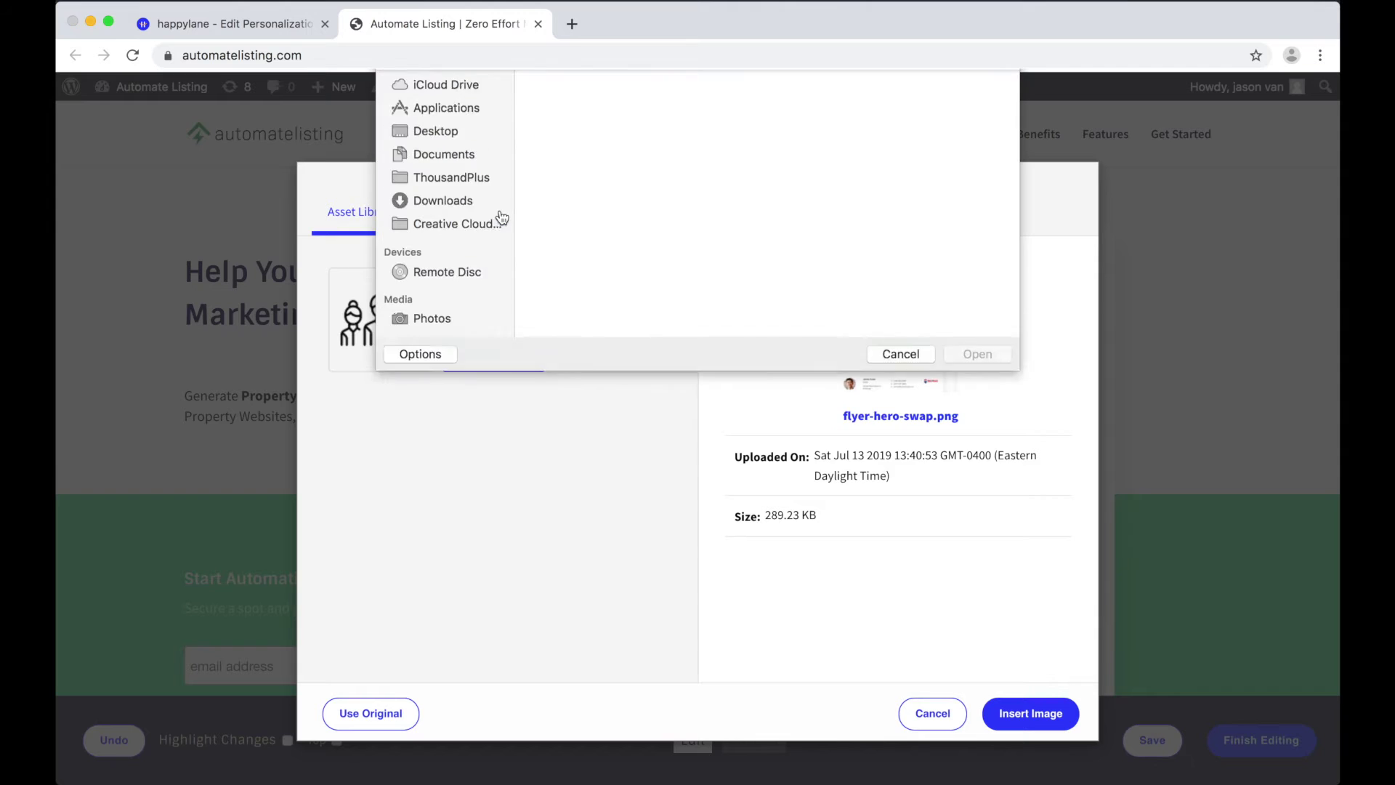
{"action": "left_click", "coordinate": [884, 449]}
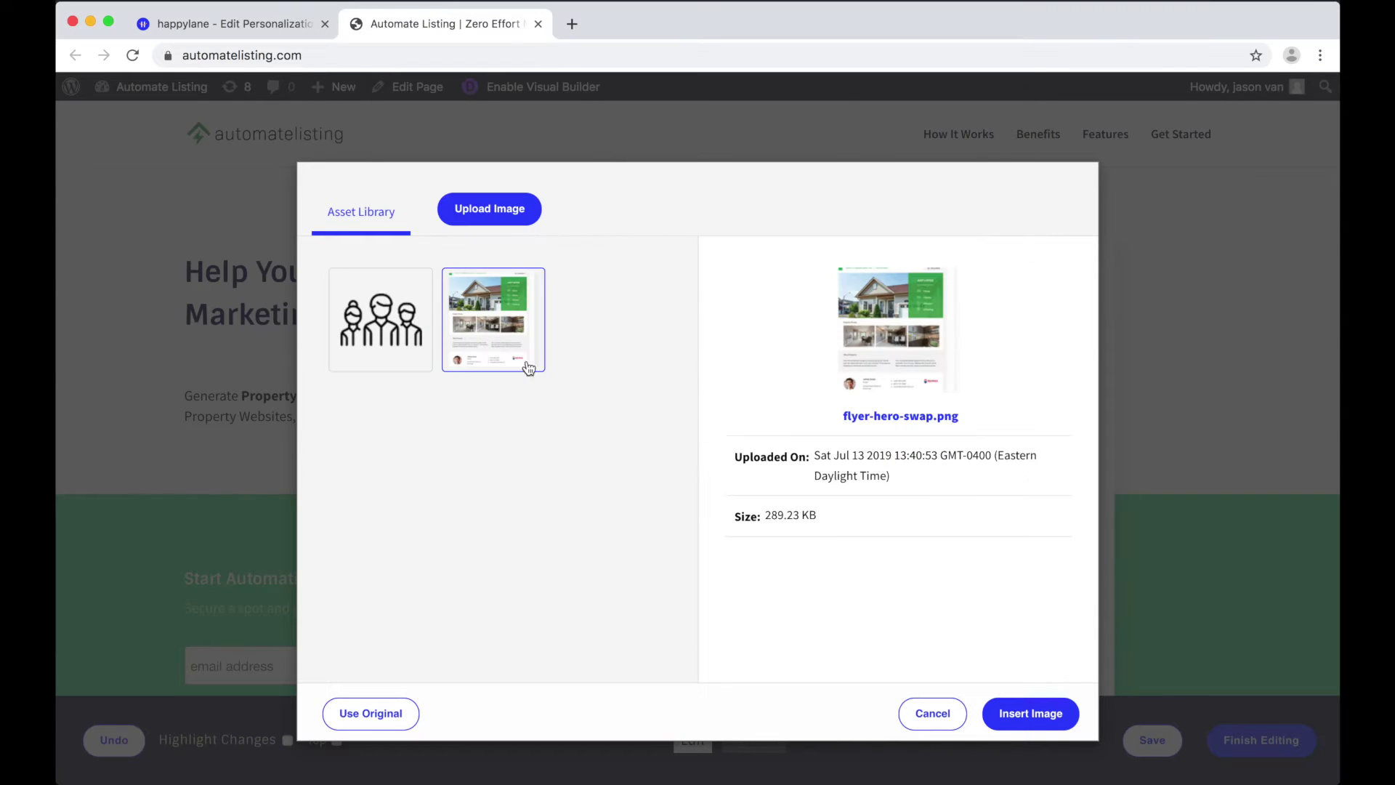
{"action": "left_click", "coordinate": [1037, 718]}
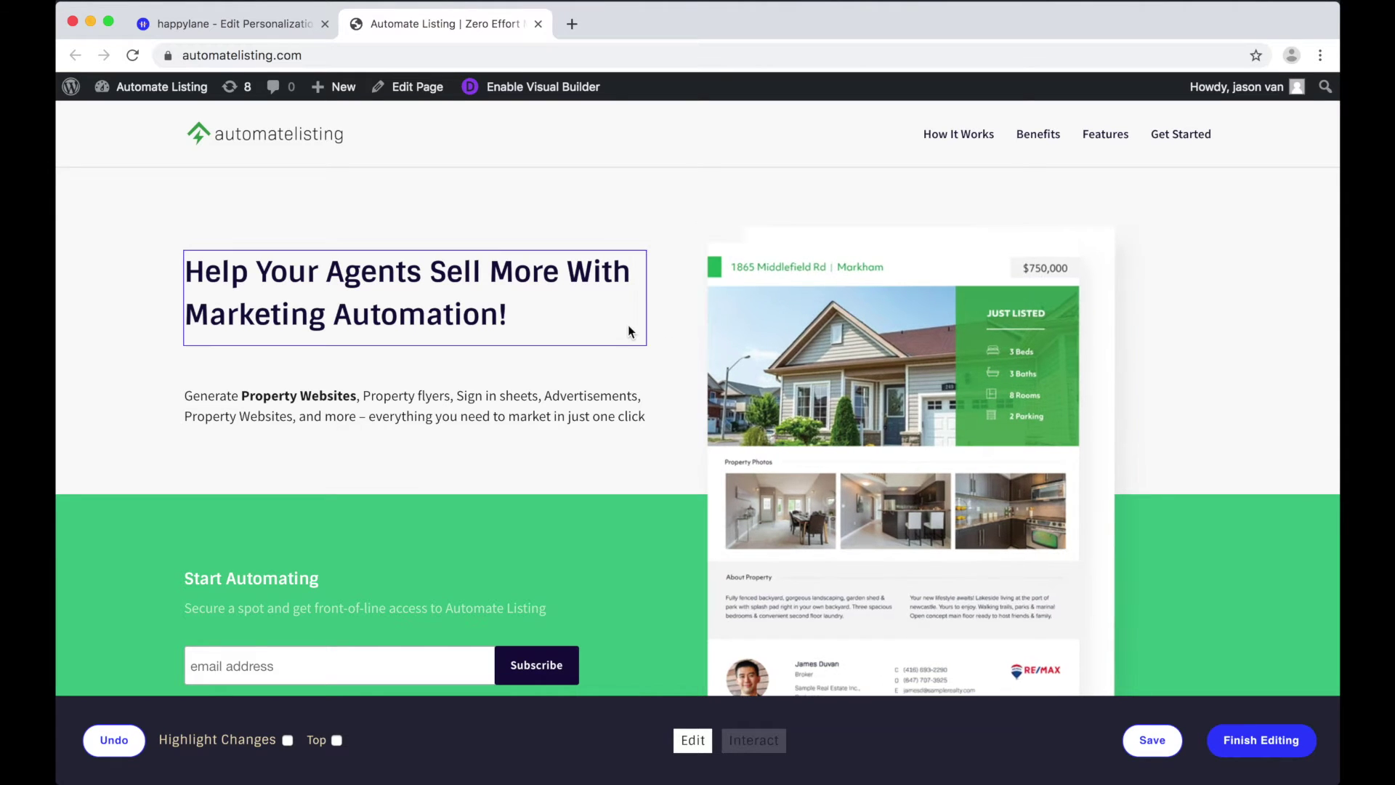
{"action": "scroll", "coordinate": [628, 325], "scroll_direction": "down", "scroll_amount": 5}
Step: Scroll down past How It Works and Make it Perfect to reach the Features section
{"action": "scroll", "coordinate": [628, 325], "scroll_direction": "down", "scroll_amount": 5}
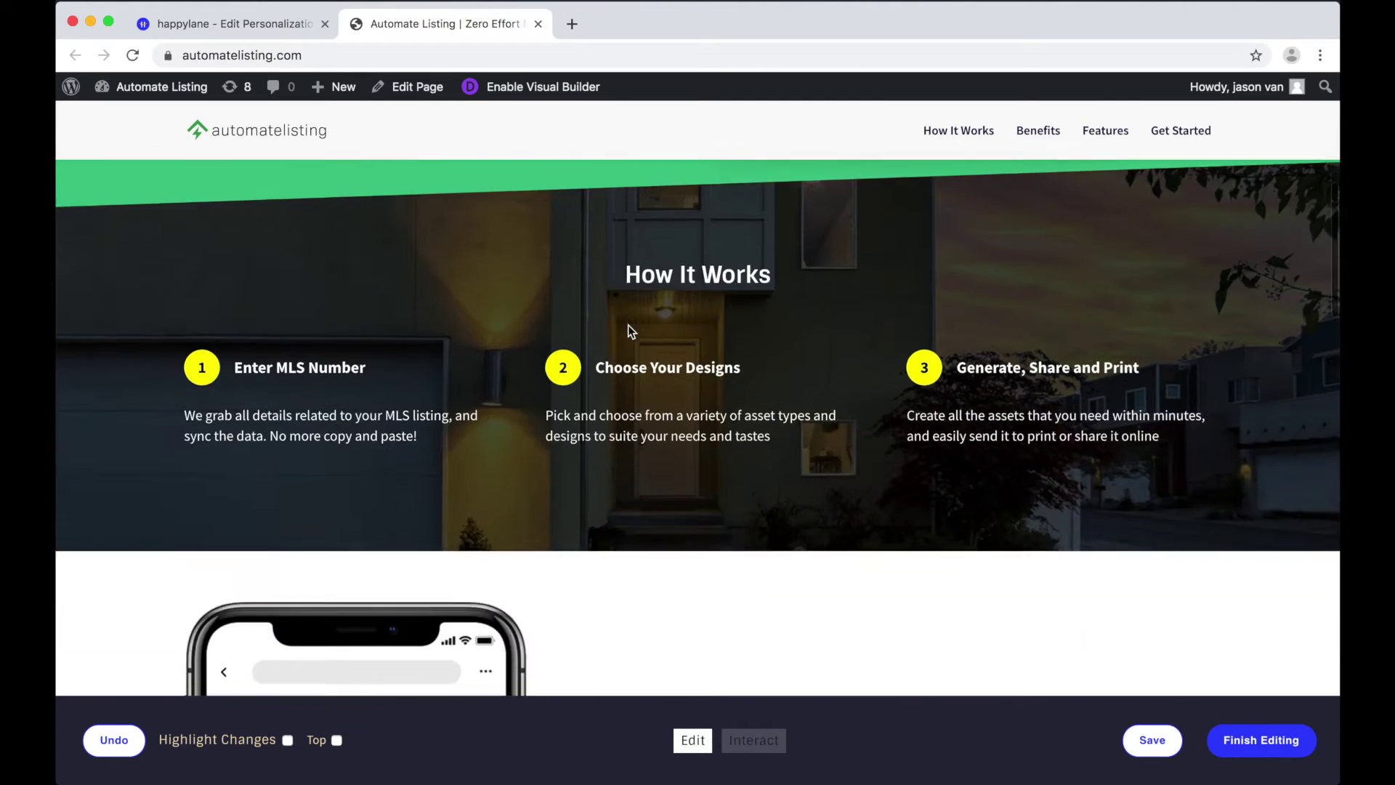
{"action": "scroll", "coordinate": [627, 324], "scroll_direction": "down", "scroll_amount": 7}
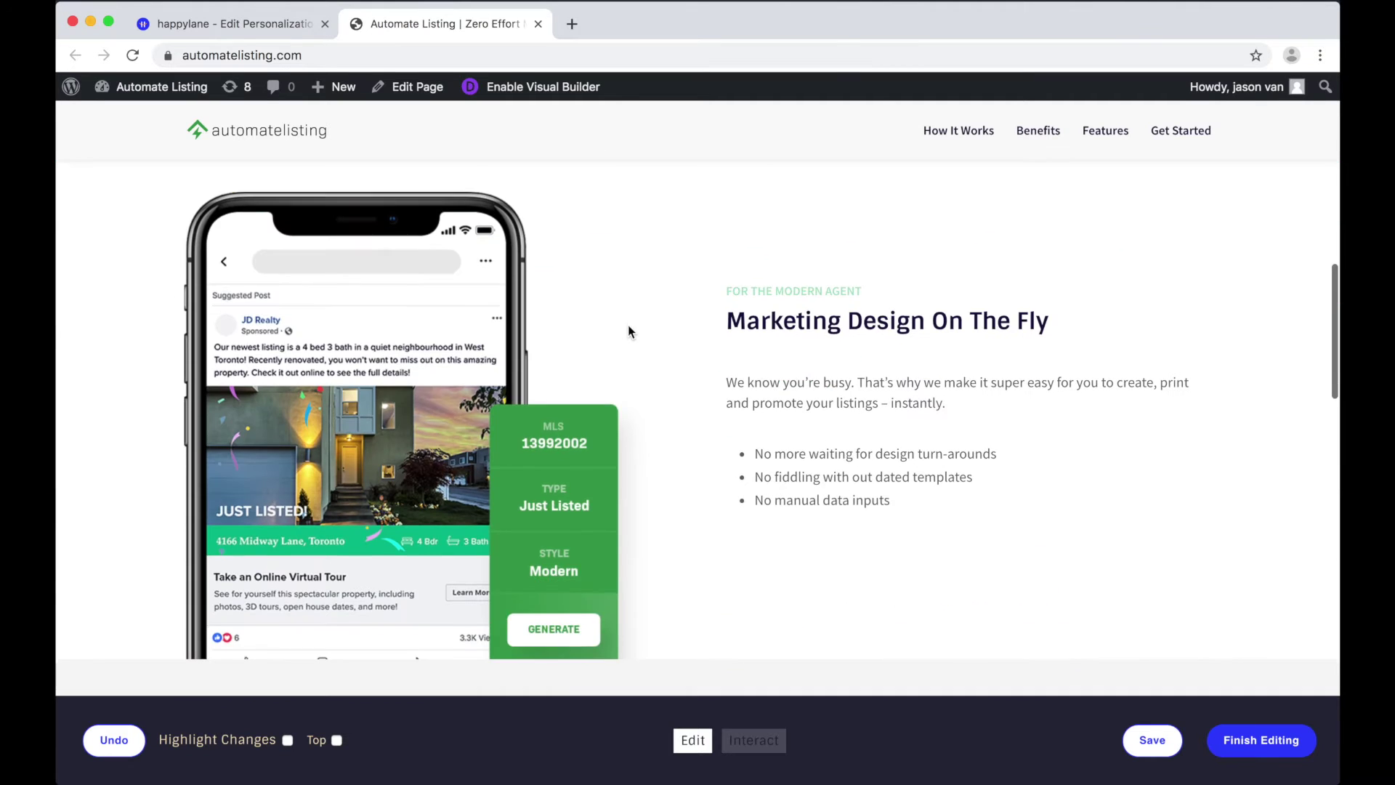
{"action": "scroll", "coordinate": [427, 347], "scroll_direction": "down", "scroll_amount": 12}
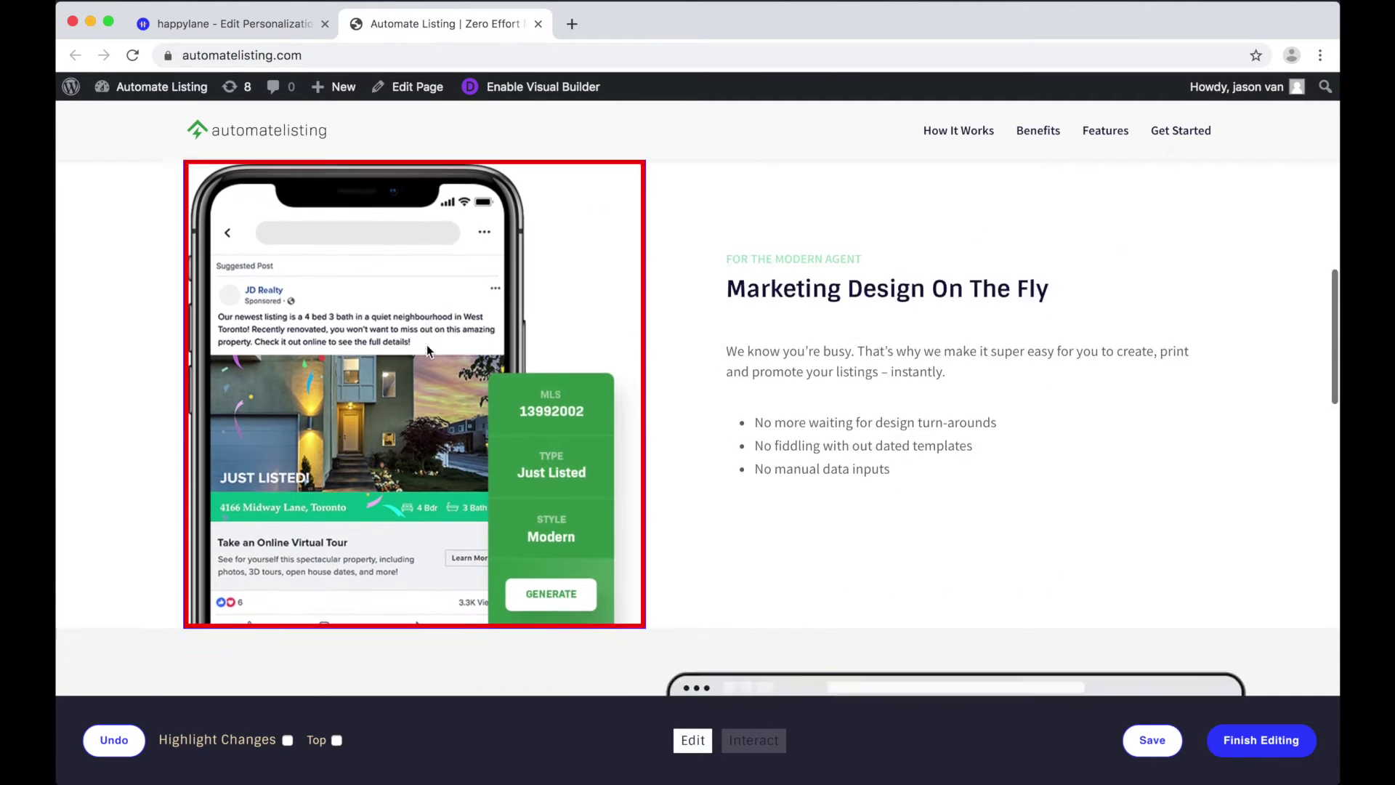
{"action": "scroll", "coordinate": [815, 337], "scroll_direction": "up", "scroll_amount": 4}
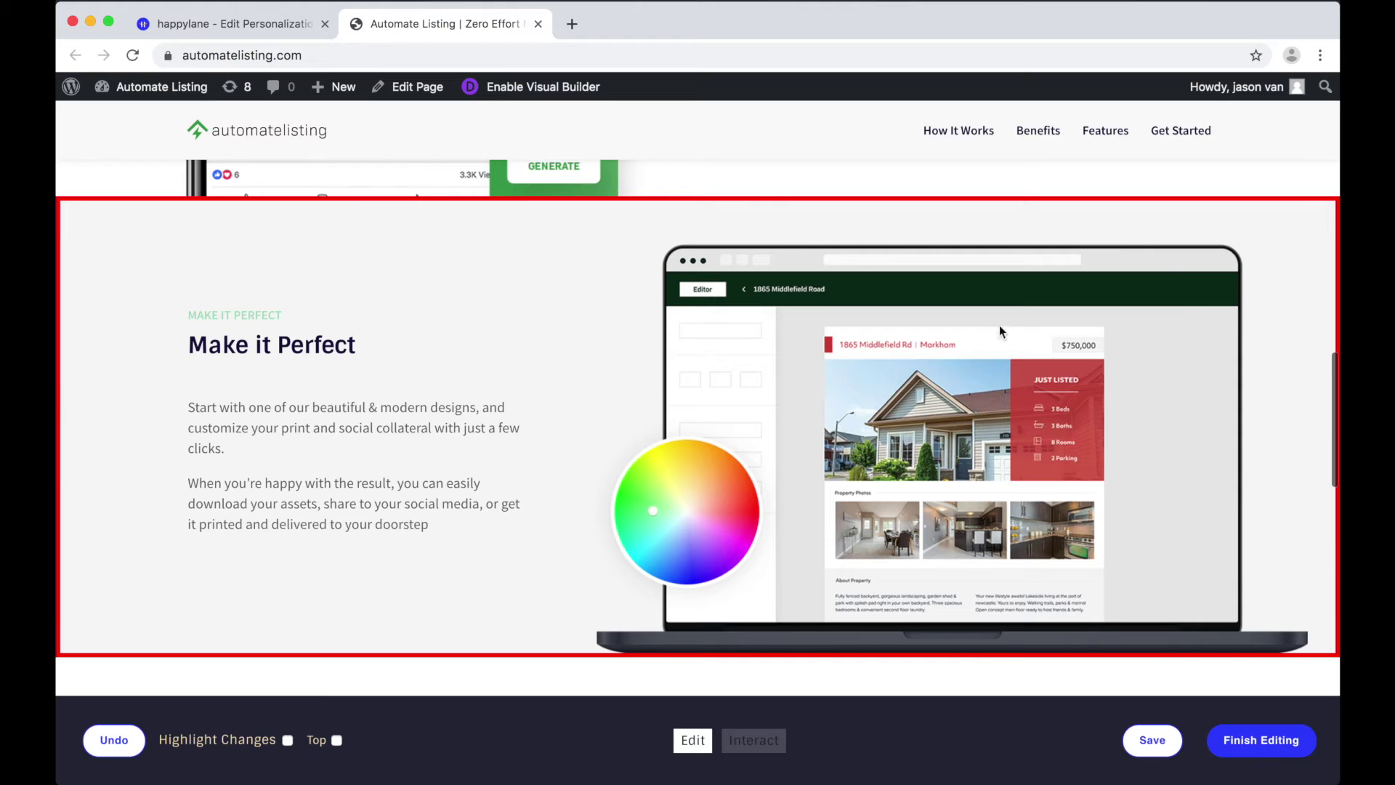
{"action": "scroll", "coordinate": [1163, 288], "scroll_direction": "down", "scroll_amount": 5}
{"action": "scroll", "coordinate": [1144, 290], "scroll_direction": "down", "scroll_amount": 12}
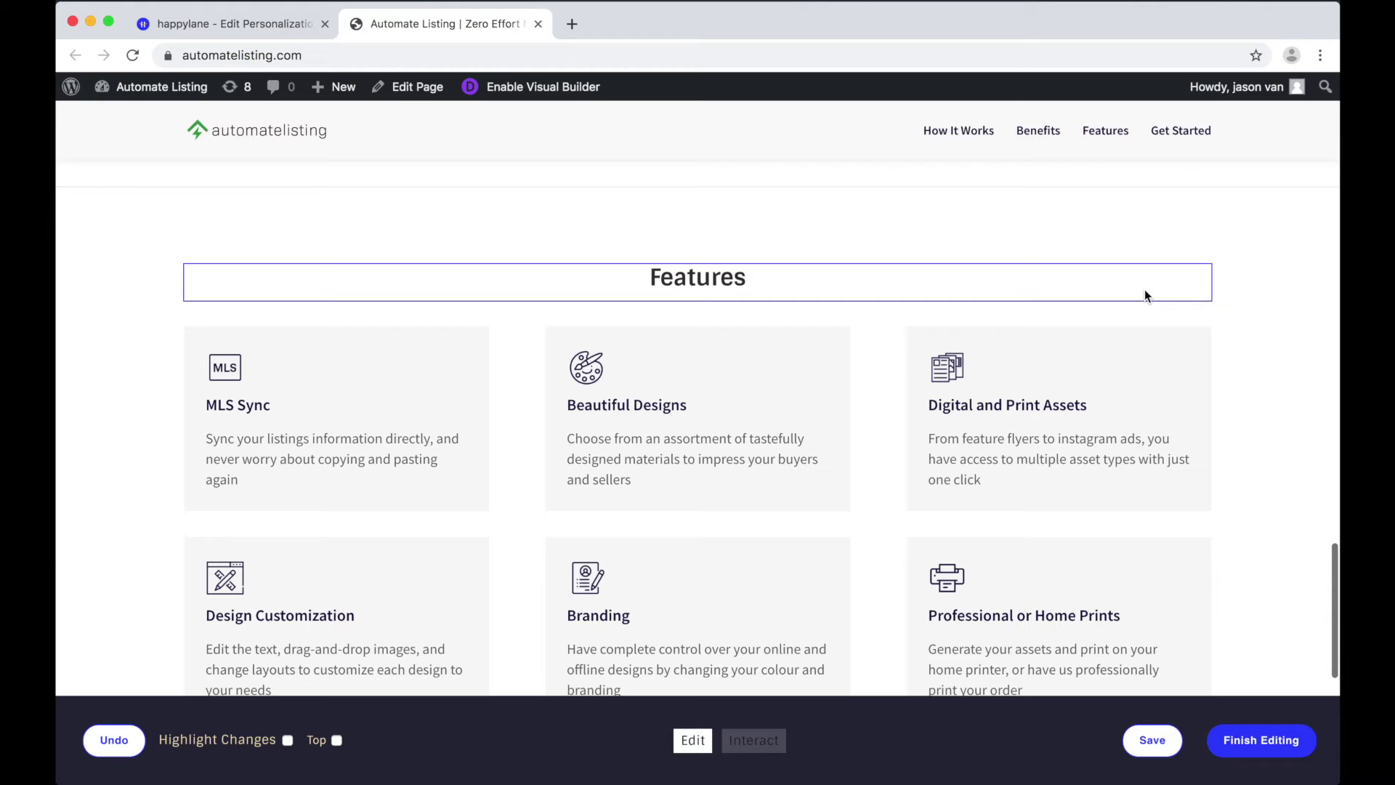
Step: Replace the MLS card icon with the management.png people image
{"action": "left_click", "coordinate": [224, 375]}
{"action": "left_click", "coordinate": [371, 342]}
{"action": "left_click", "coordinate": [1035, 714]}
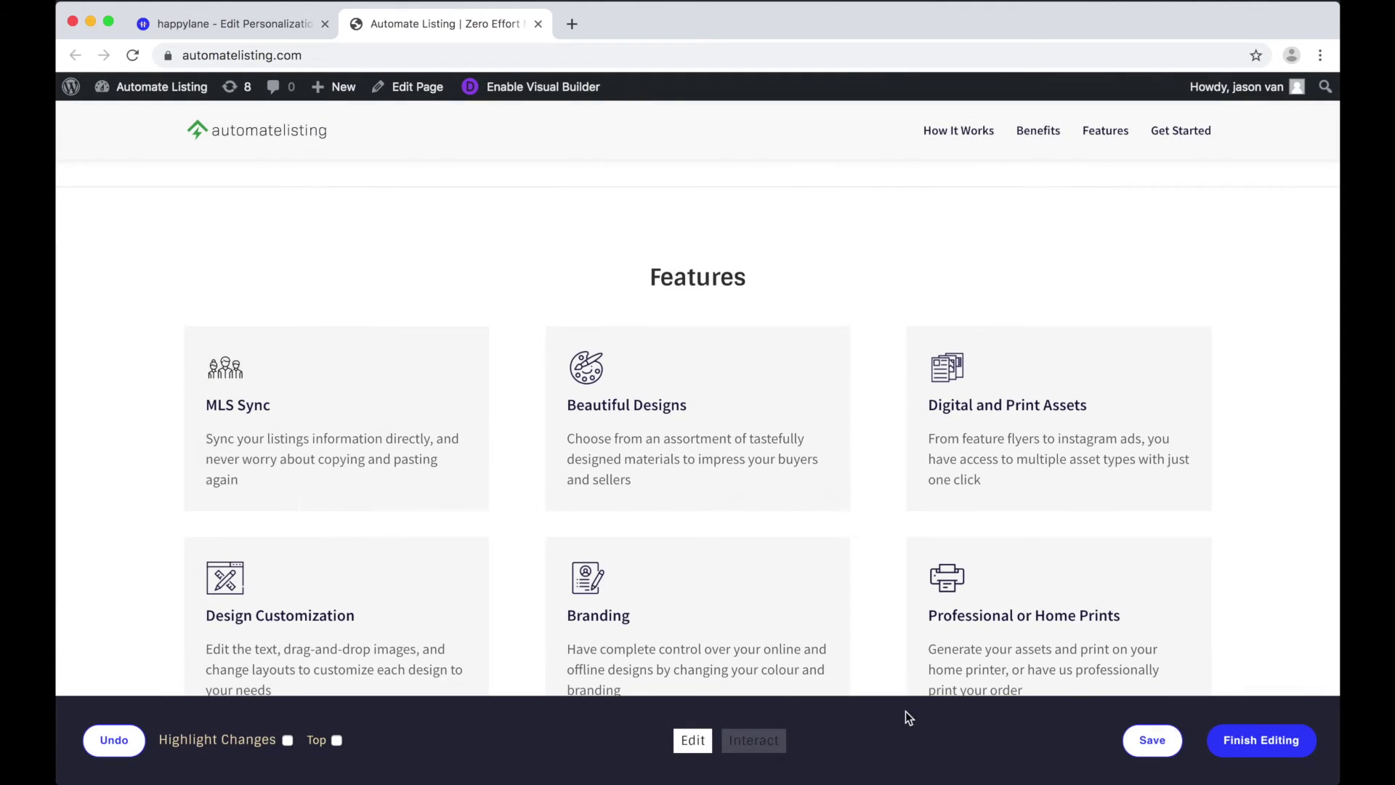
Step: Rename the card heading from MLS Sync to 'Manage Your Brokerage'
{"action": "left_click", "coordinate": [234, 404]}
{"action": "triple_click", "coordinate": [234, 405]}
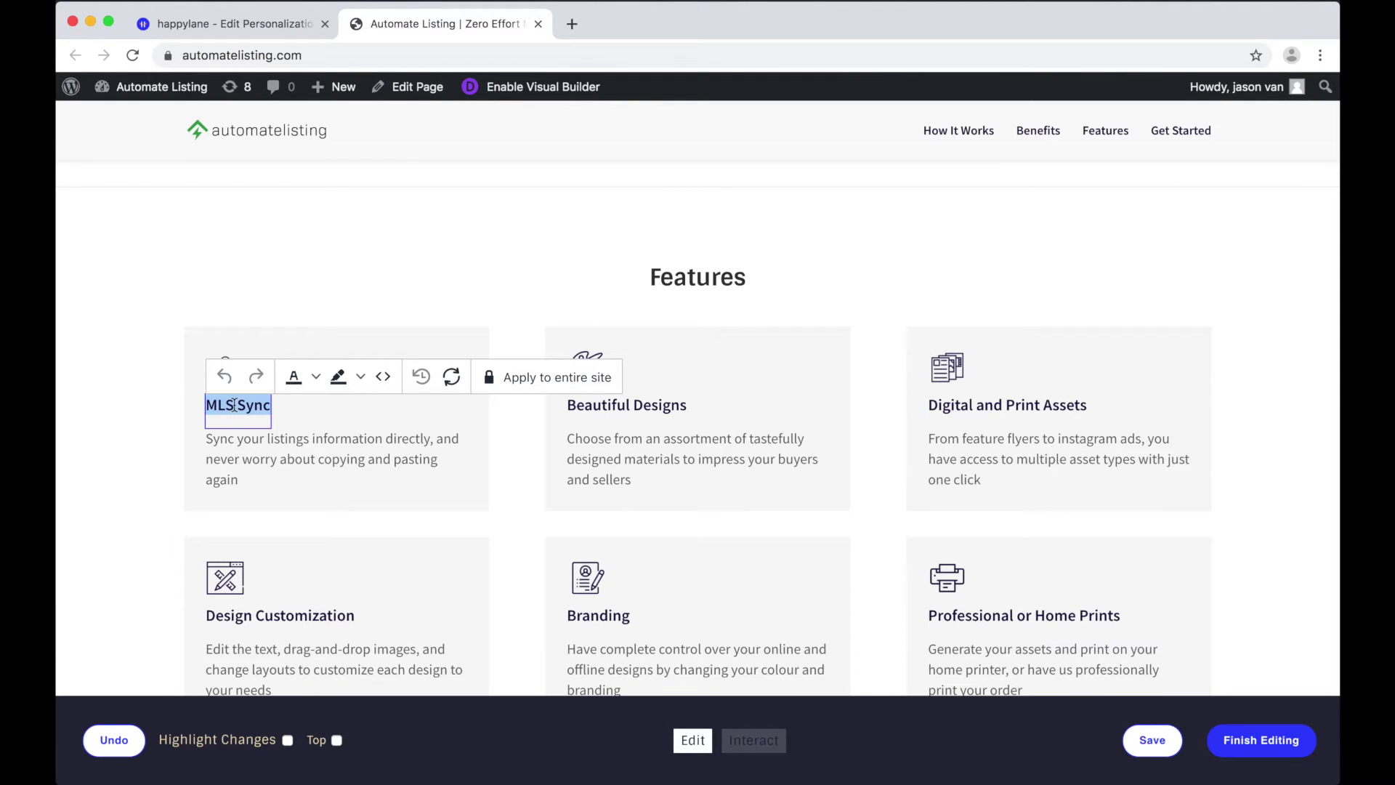
{"action": "key", "text": "BackSpace"}
{"action": "type", "text": "Manage you"}
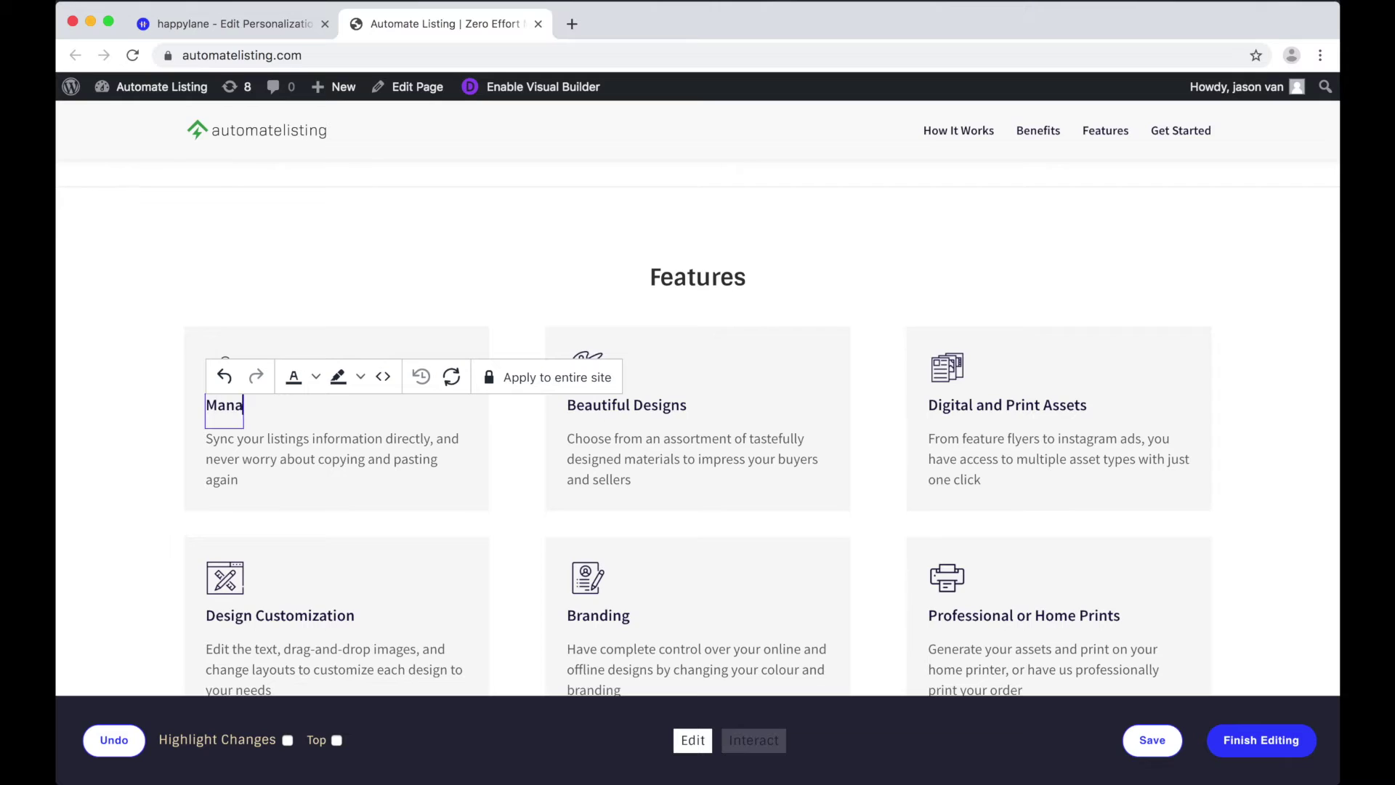
{"action": "key", "text": "BackSpace"}
{"action": "key", "text": "BackSpace"}
{"action": "key", "text": "BackSpace"}
{"action": "key", "text": "BackSpace"}
{"action": "type", "text": "Your Brokerage"}
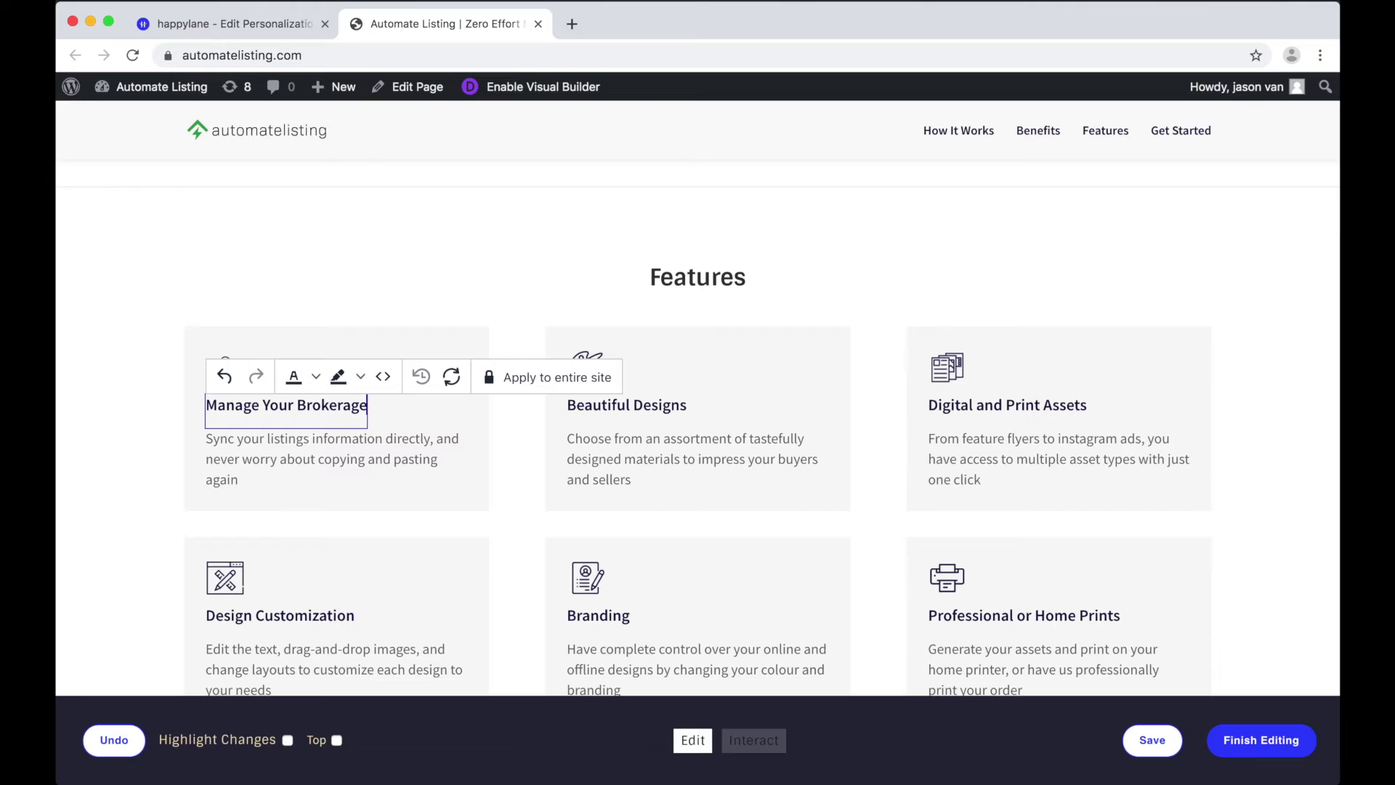
Step: Rewrite the card description as 'Manage your brokerage easily. Generate detail reports…' about brokerage performance
{"action": "left_click", "coordinate": [240, 449]}
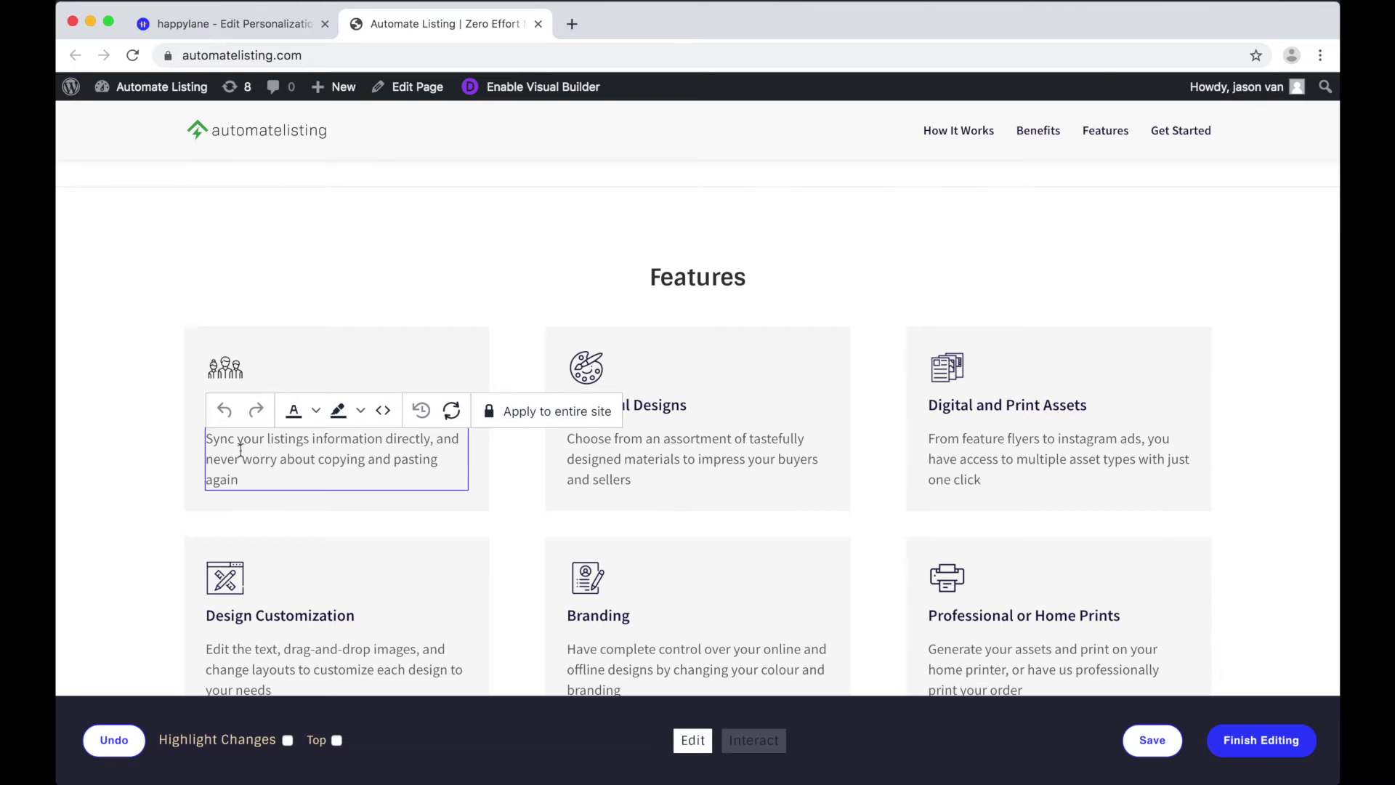
{"action": "double_click", "coordinate": [240, 449]}
{"action": "triple_click", "coordinate": [241, 449]}
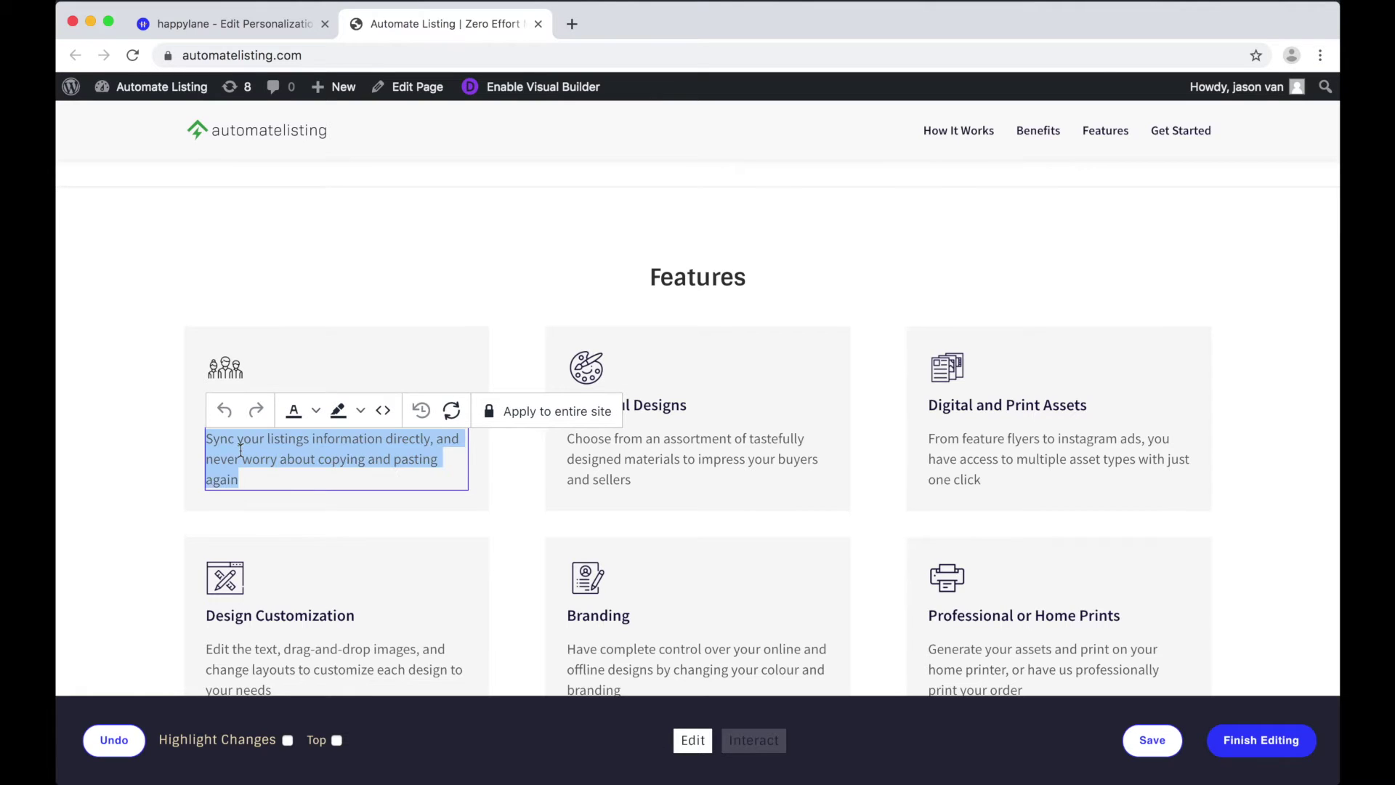
{"action": "type", "text": "Manage your brokerage easily."}
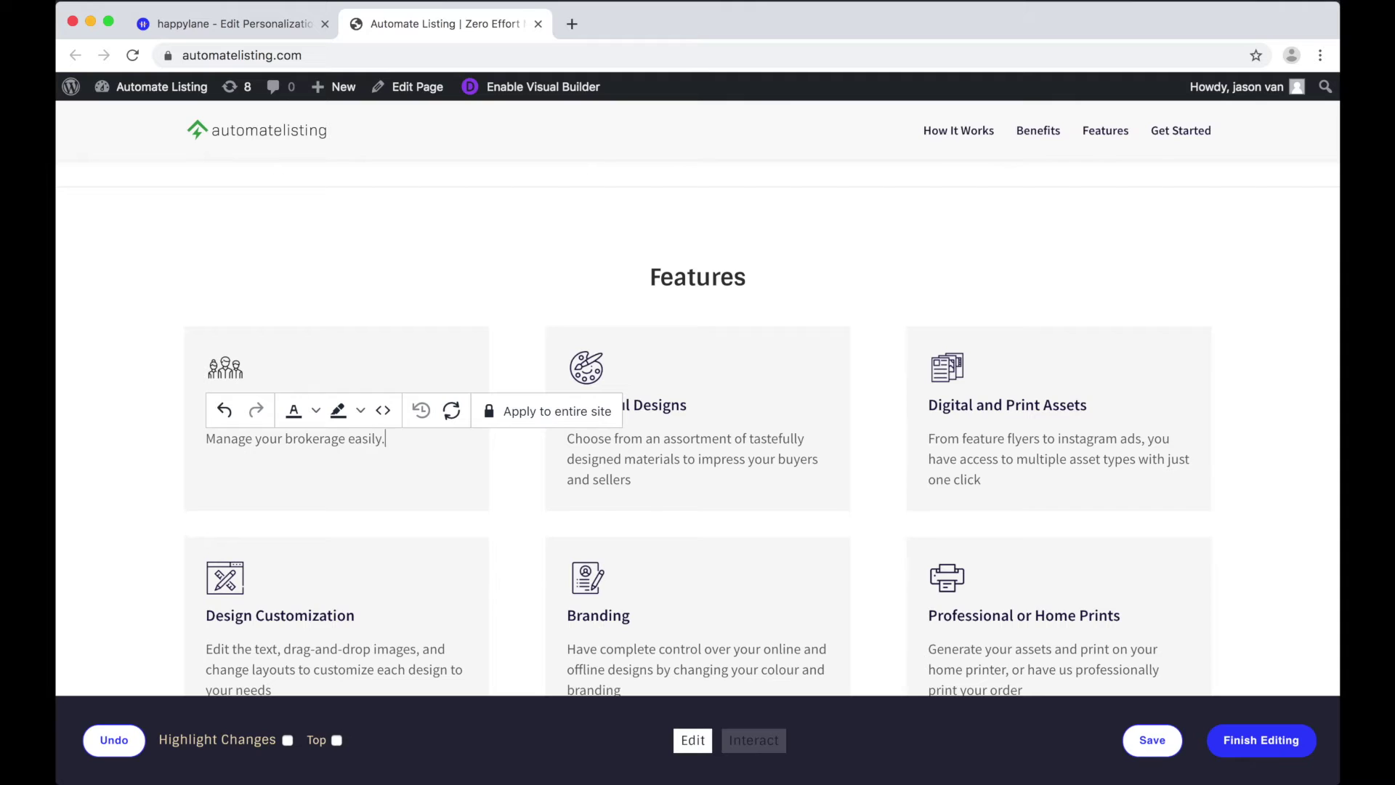
{"action": "type", "text": " Generate detail reports to"}
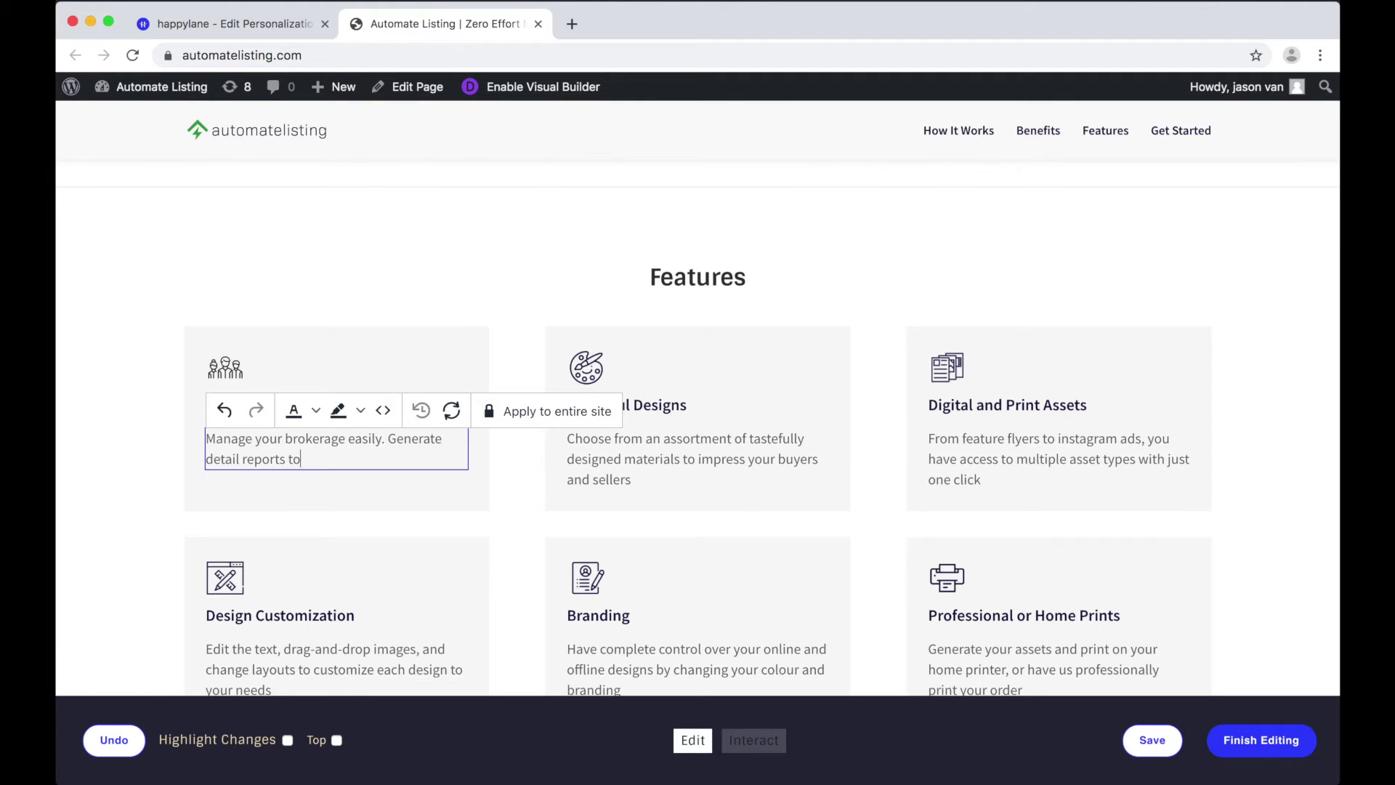
{"action": "type", "text": " see how your brokerage is performing"}
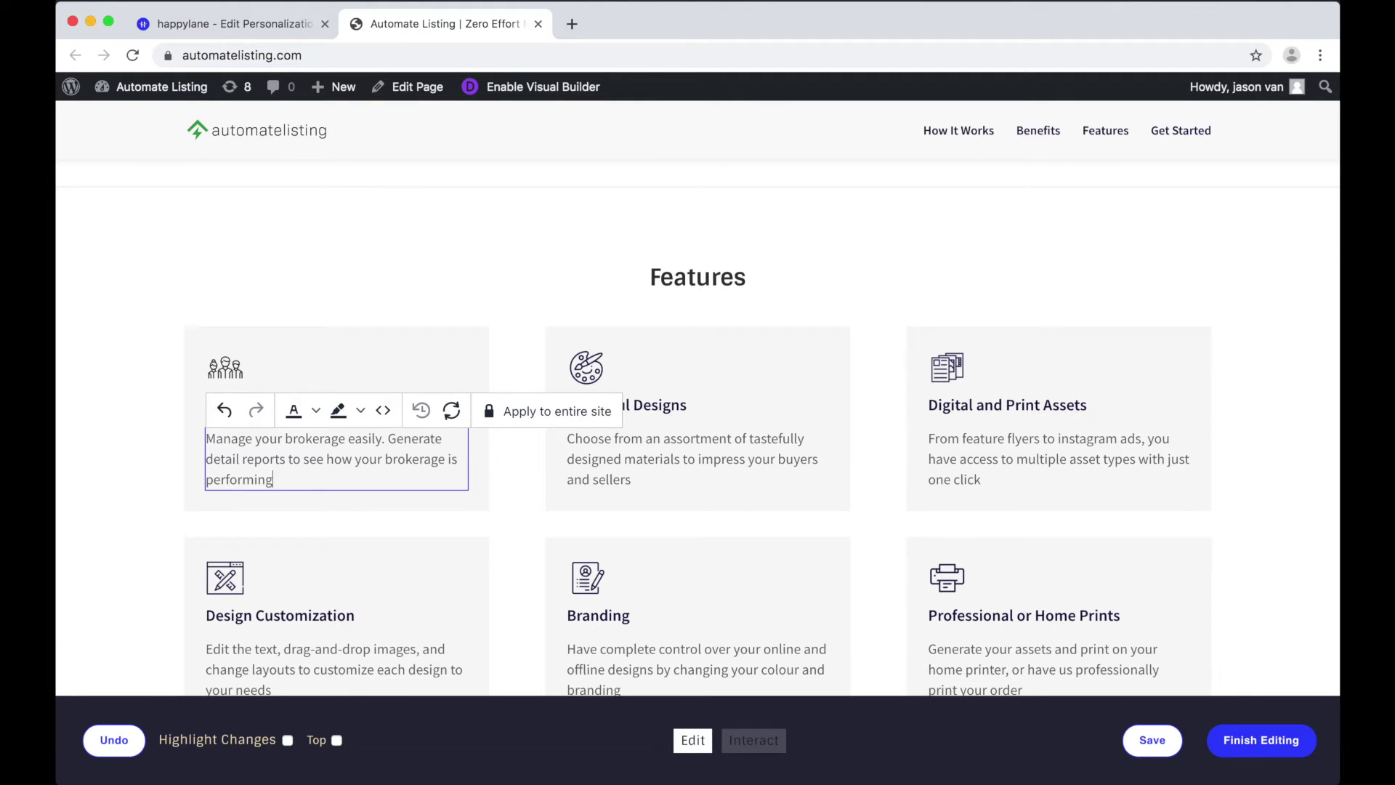
{"action": "left_click", "coordinate": [111, 484]}
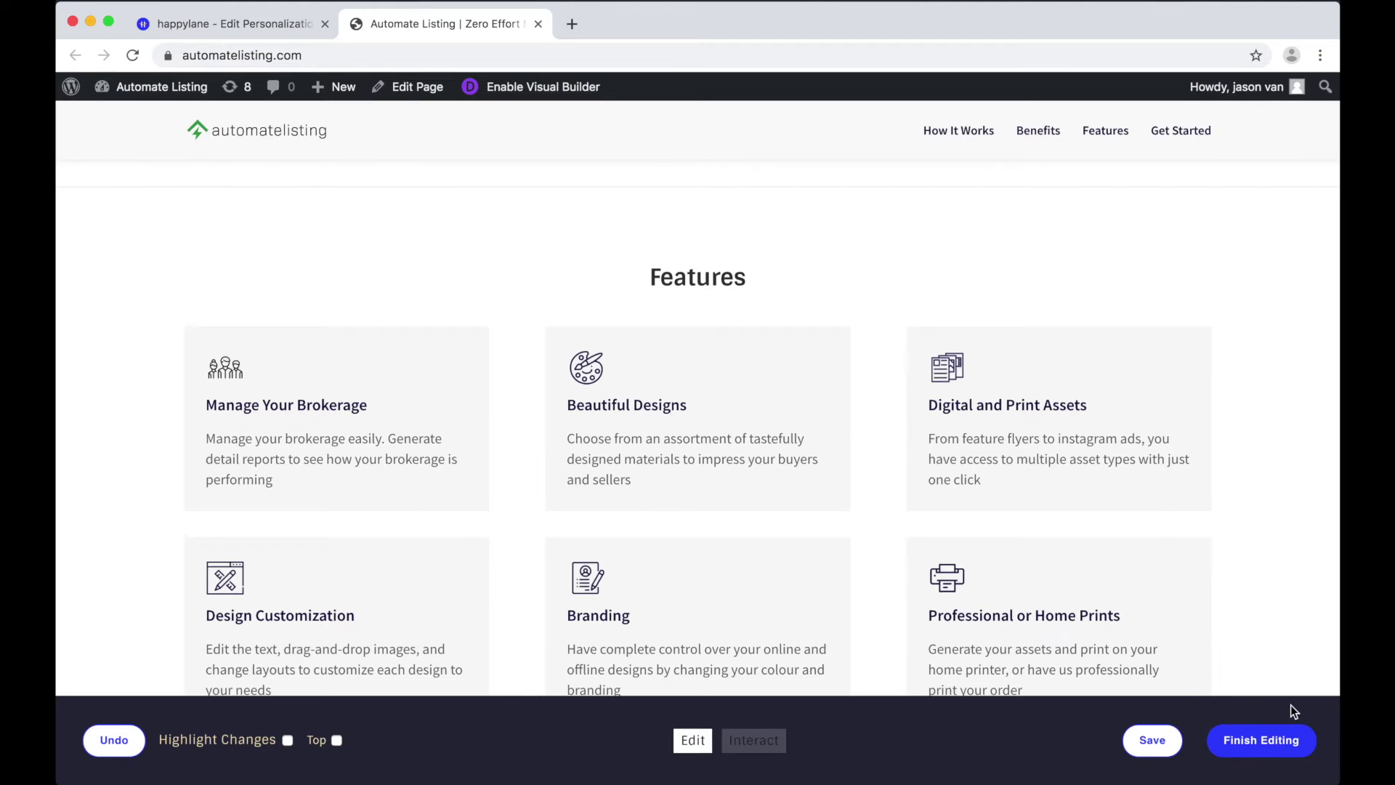
Step: Save the editor changes and load the live automatelisting.com homepage in a new tab
{"action": "left_click", "coordinate": [1140, 742]}
{"action": "key", "text": "cmd+t"}
{"action": "type", "text": "autom"}
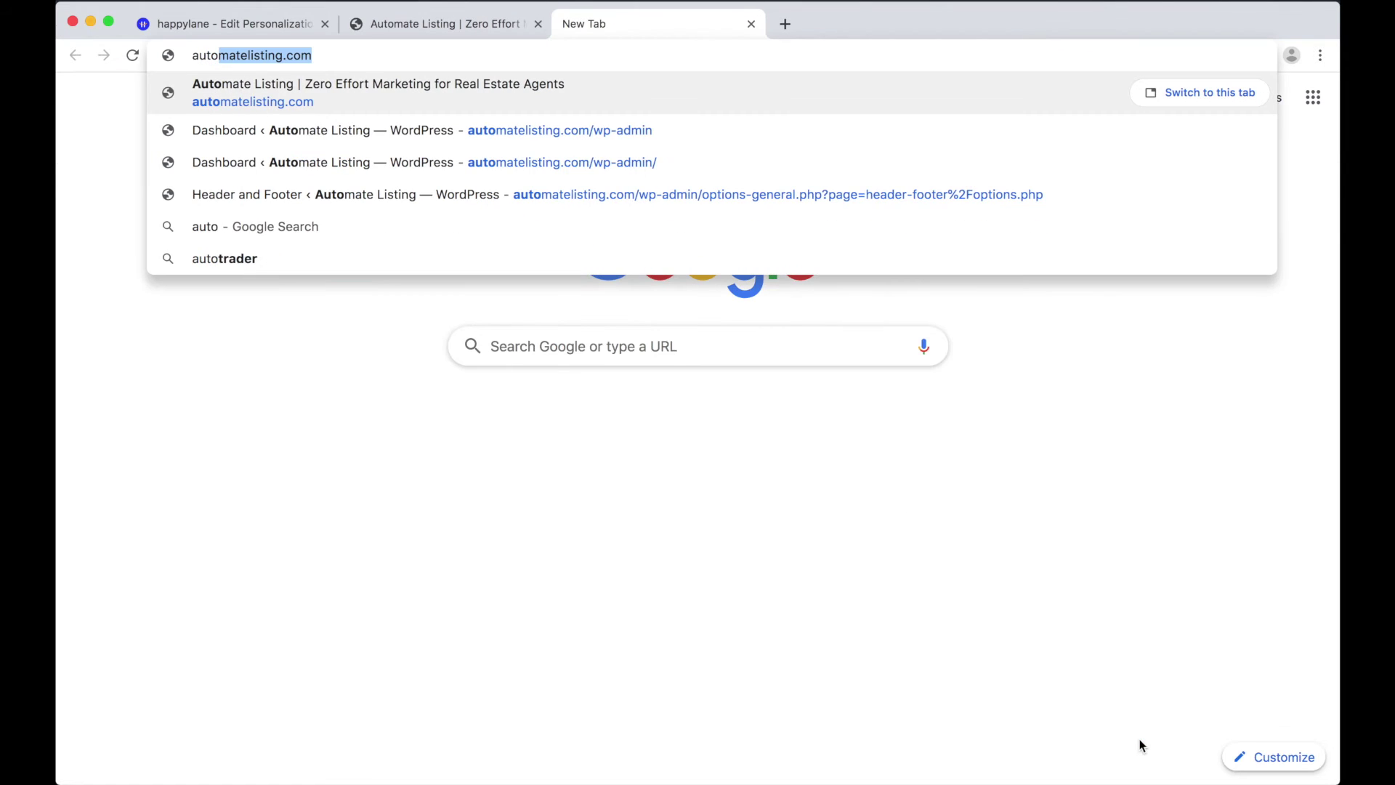
{"action": "type", "text": "ate"}
{"action": "key", "text": "Return"}
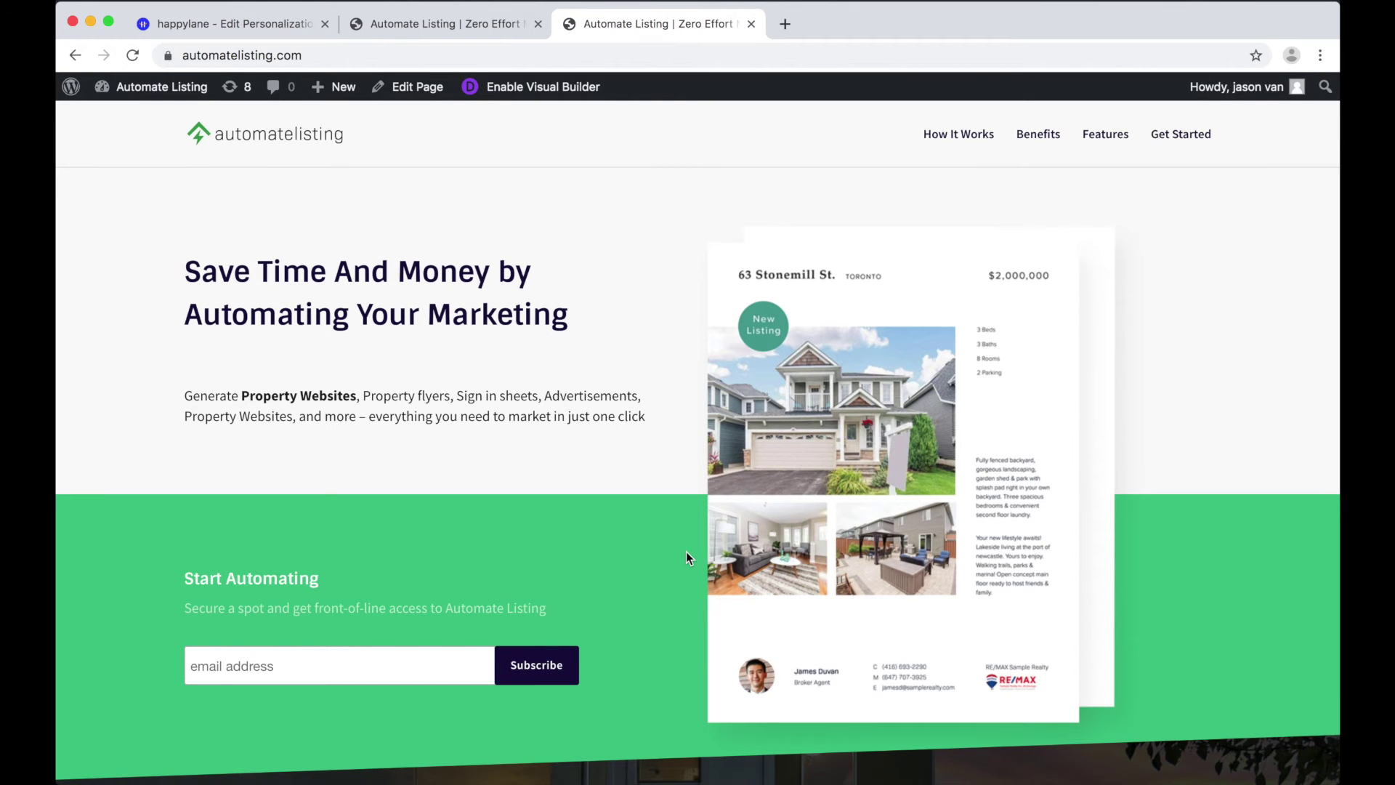
{"action": "scroll", "coordinate": [686, 552], "scroll_direction": "down", "scroll_amount": 5}
{"action": "scroll", "coordinate": [211, 383], "scroll_direction": "up", "scroll_amount": 5}
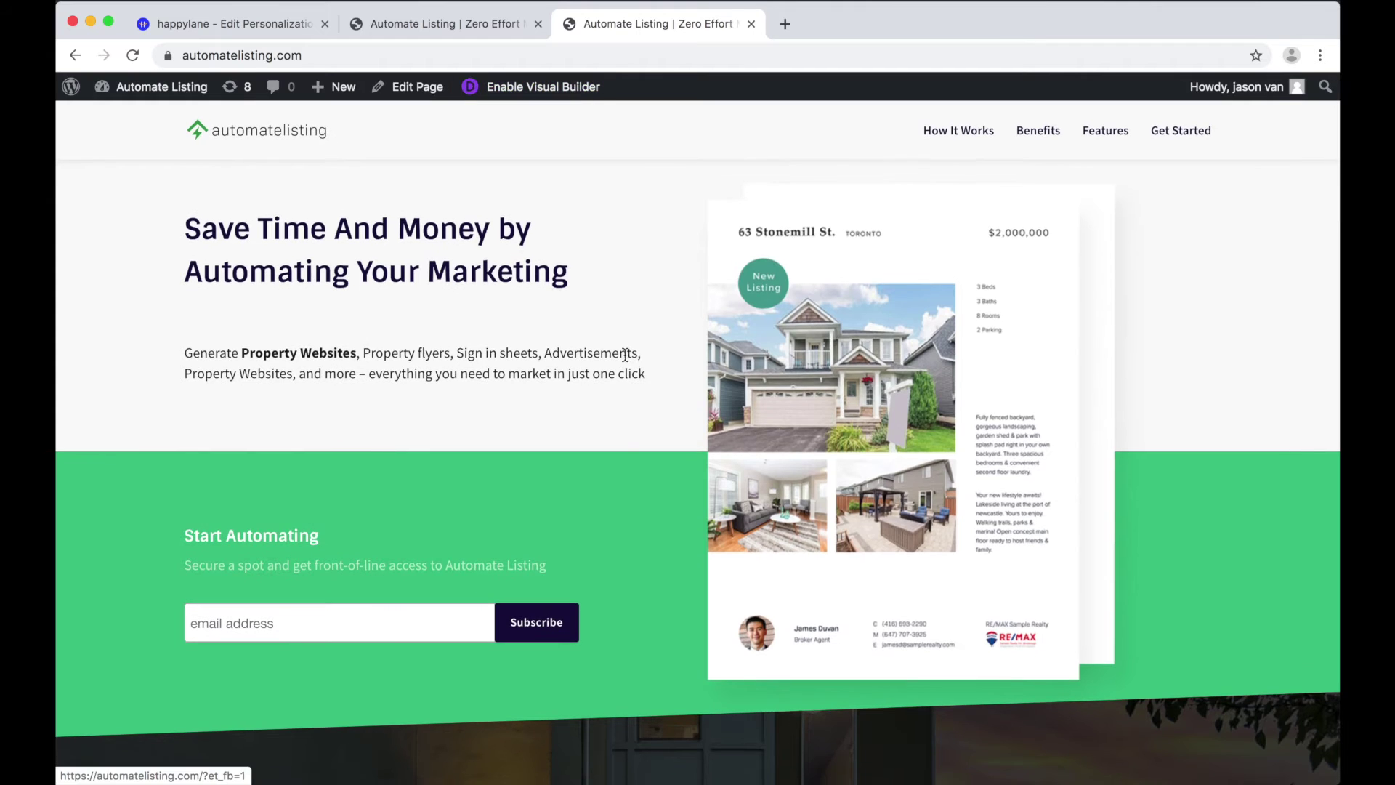
{"action": "scroll", "coordinate": [625, 355], "scroll_direction": "down", "scroll_amount": 15}
{"action": "scroll", "coordinate": [625, 356], "scroll_direction": "down", "scroll_amount": 5}
{"action": "scroll", "coordinate": [625, 355], "scroll_direction": "up", "scroll_amount": 20}
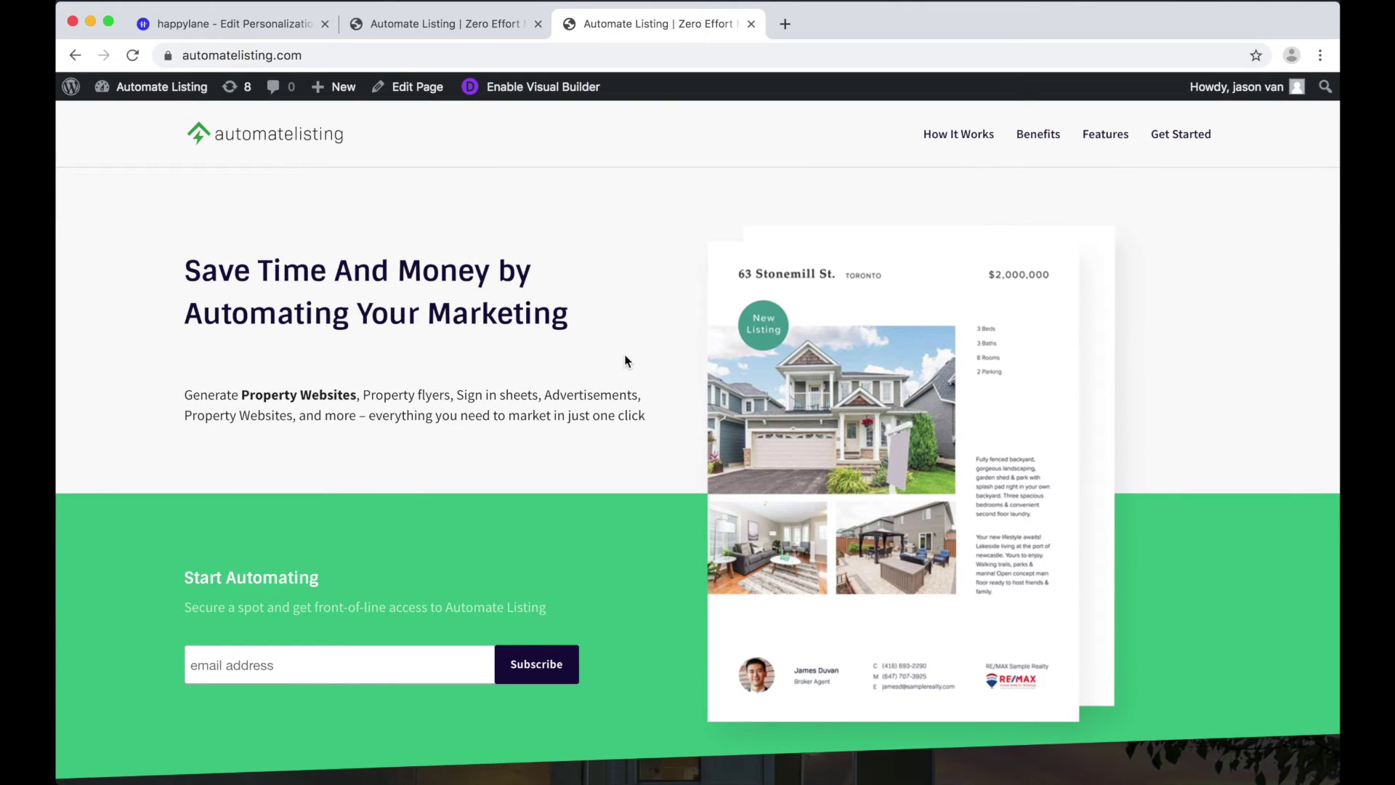
Step: Append ?utm_content=brokerage to the automatelisting.com address after glancing at the campaign tab
{"action": "left_click", "coordinate": [225, 28]}
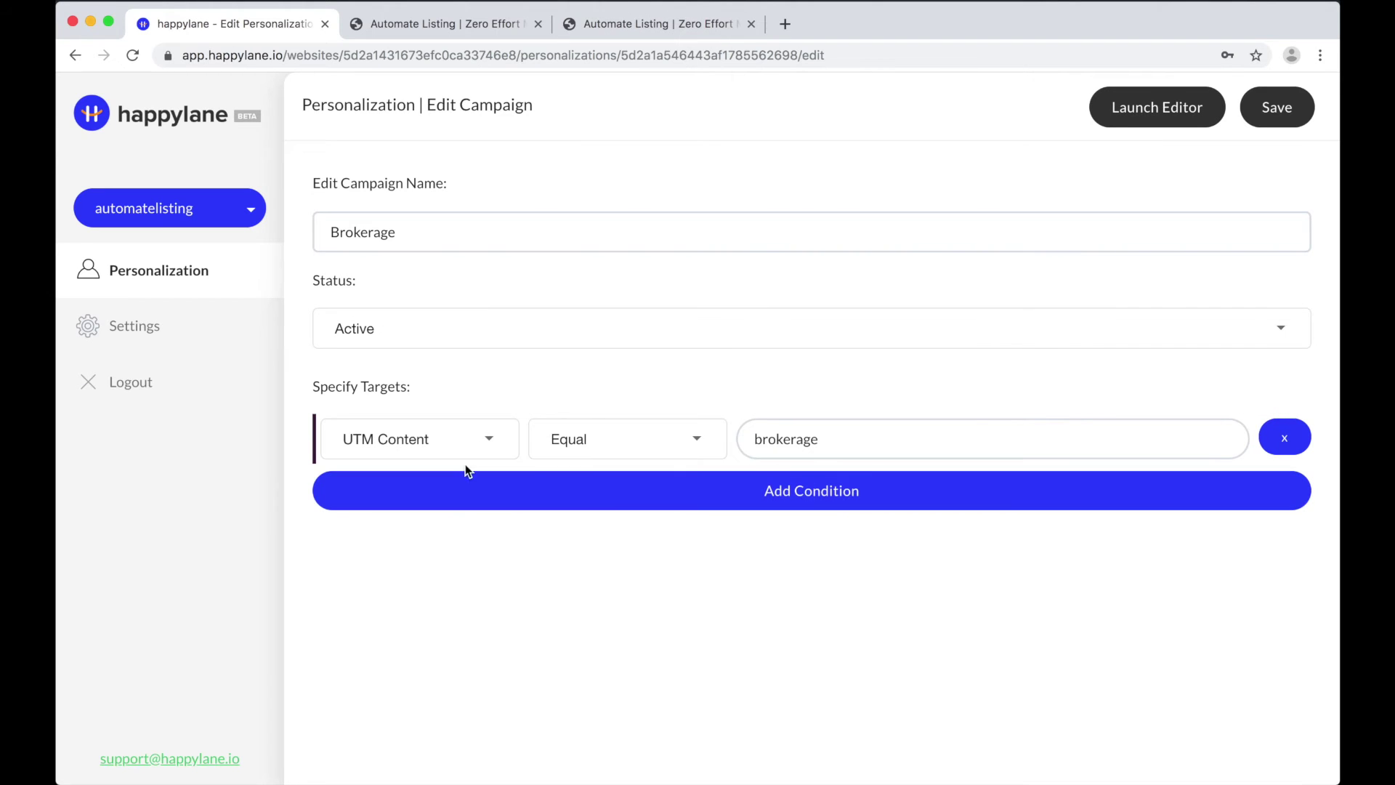
{"action": "left_click", "coordinate": [674, 29]}
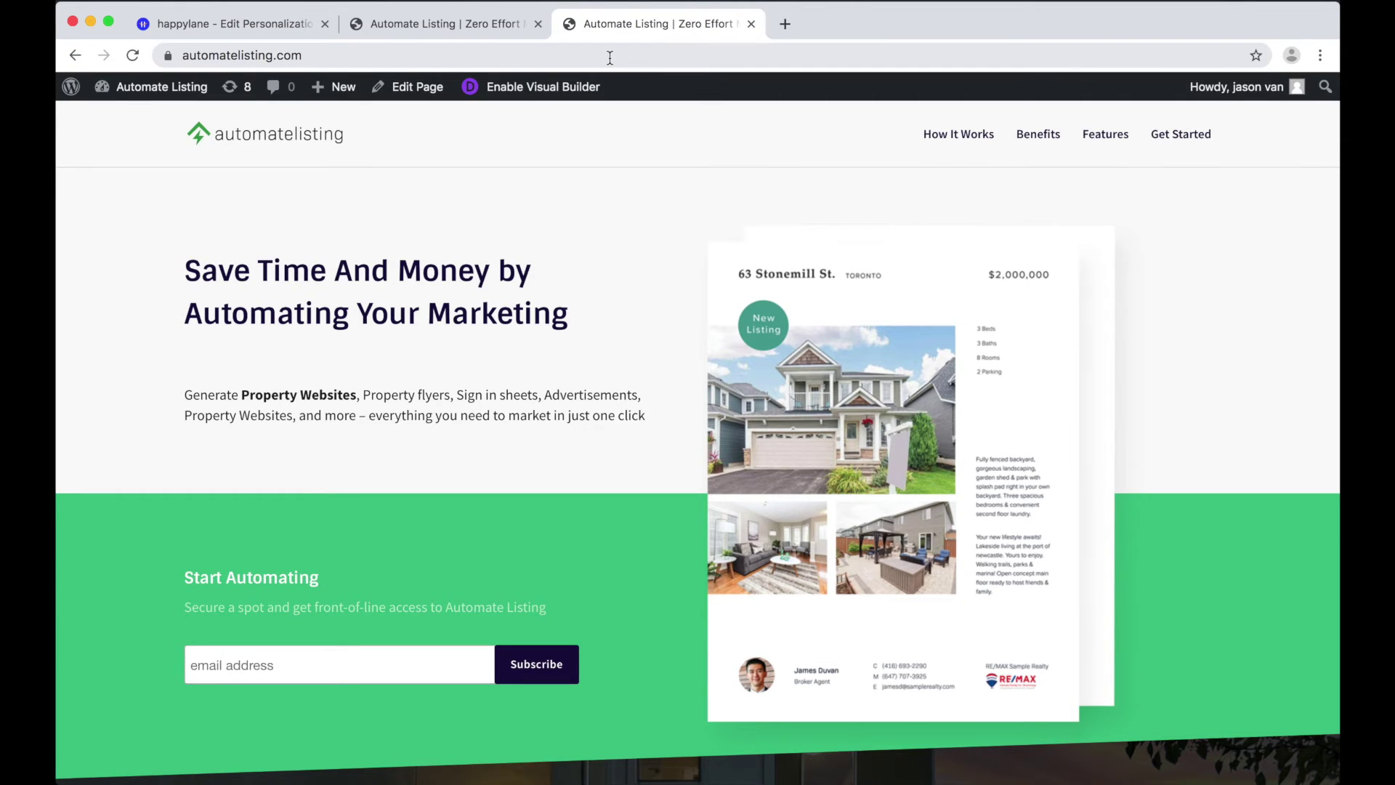
{"action": "left_click", "coordinate": [609, 58]}
{"action": "type", "text": "?utm_content=brokerage"}
Step: Load automatelisting.com with utm_content=brokerage and scroll through the 'Help Your Agents Sell More' page
{"action": "key", "text": "Return"}
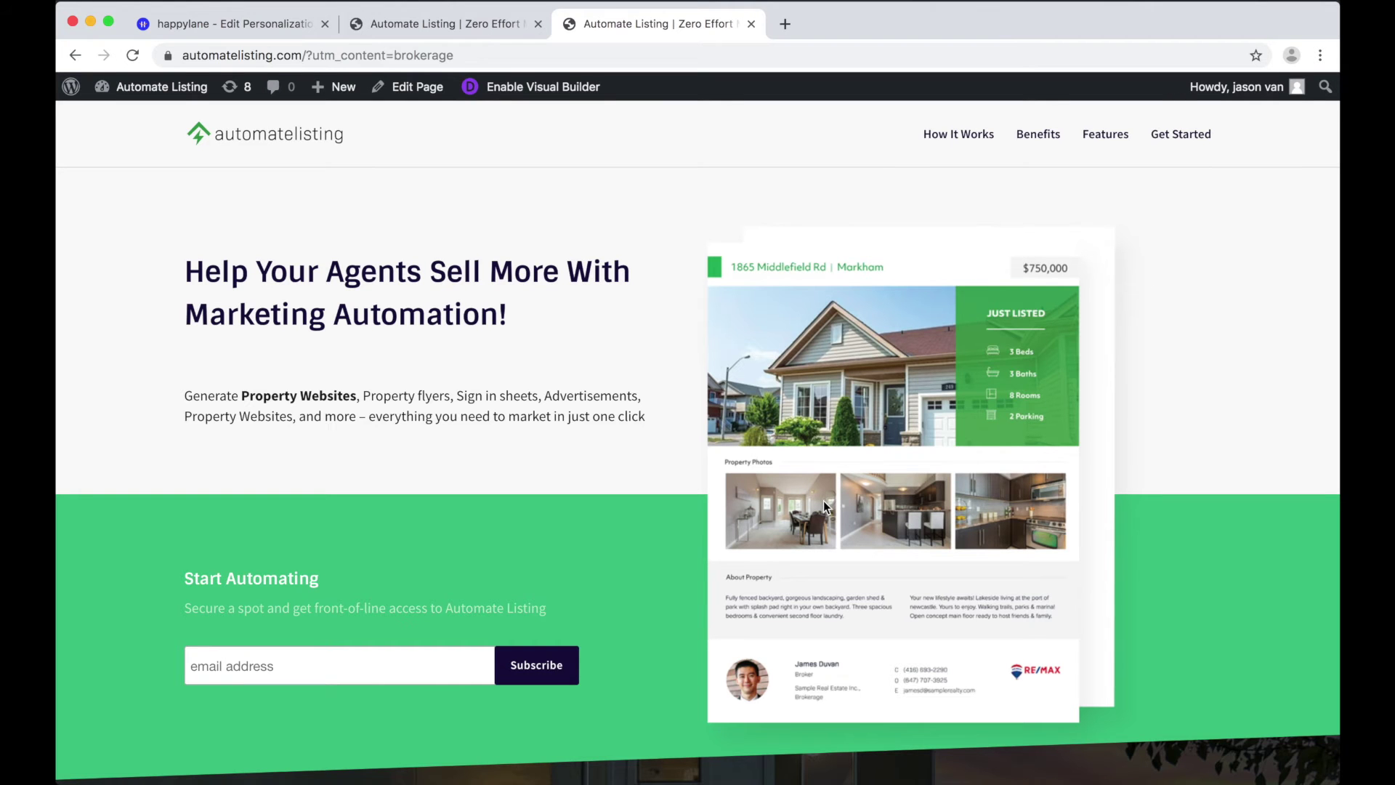
{"action": "scroll", "coordinate": [815, 586], "scroll_direction": "down", "scroll_amount": 15}
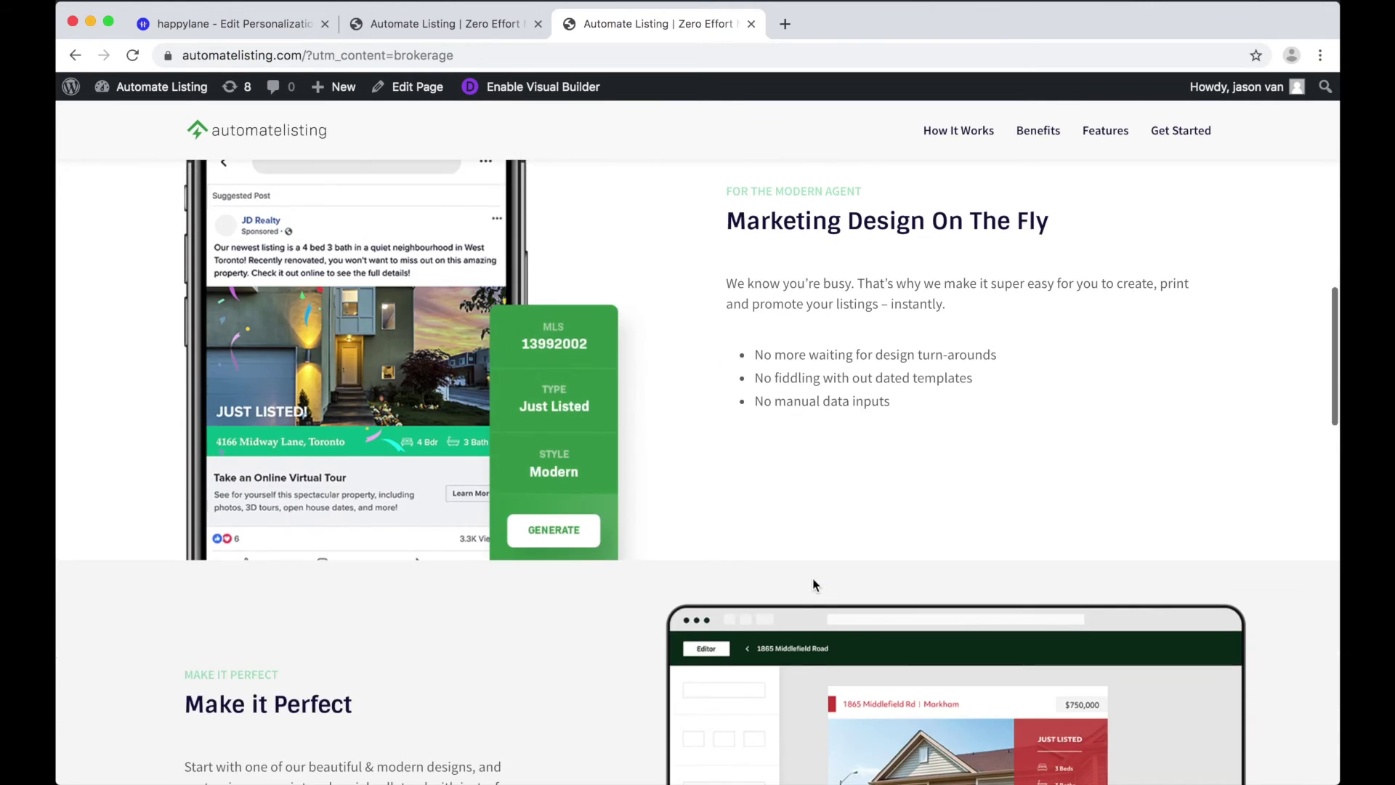
{"action": "scroll", "coordinate": [815, 586], "scroll_direction": "down", "scroll_amount": 20}
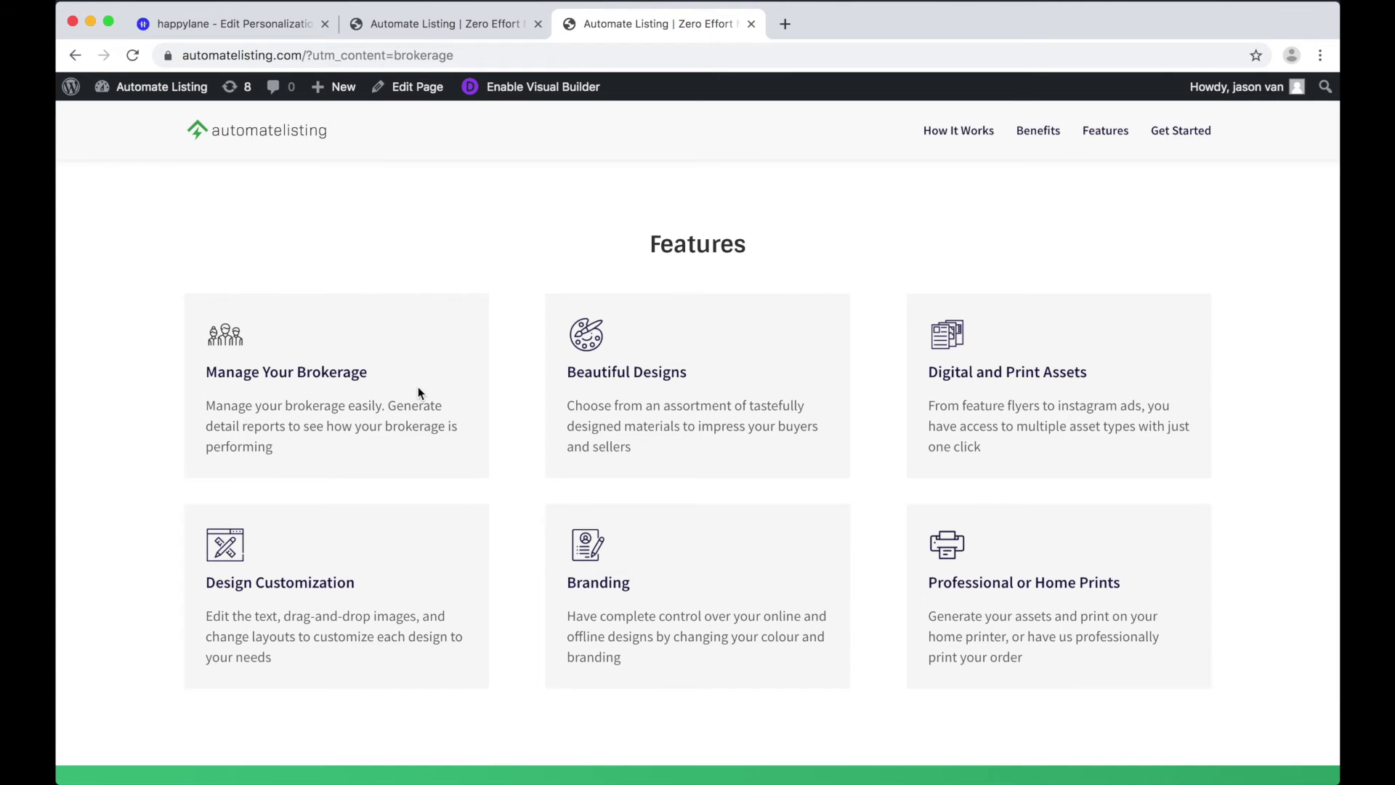
{"action": "scroll", "coordinate": [417, 386], "scroll_direction": "up", "scroll_amount": 20}
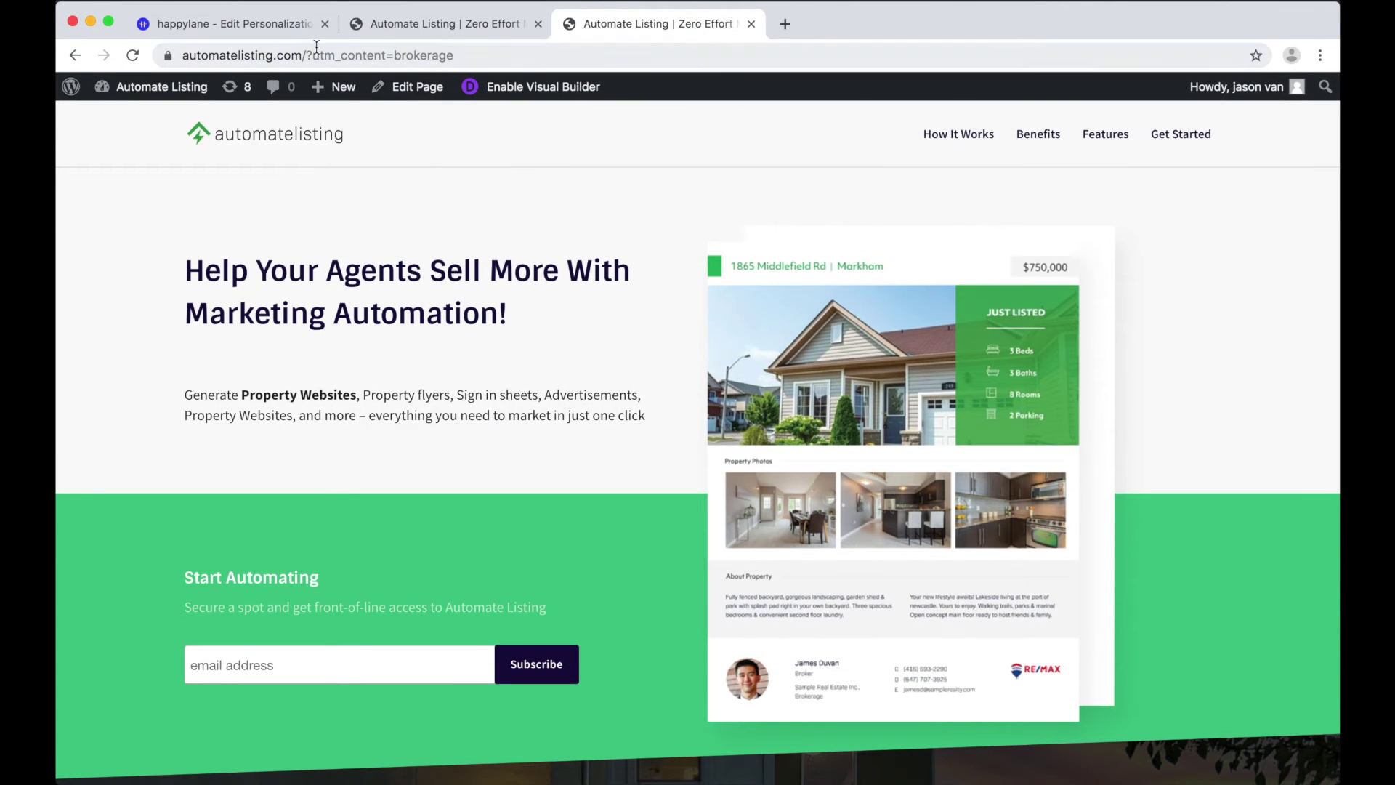
Step: Remove the ?utm_content campaign parameter from the address and reload the plain site
{"action": "left_click_drag", "start_coordinate": [306, 56], "coordinate": [513, 63]}
{"action": "key", "text": "BackSpace"}
{"action": "key", "text": "BackSpace"}
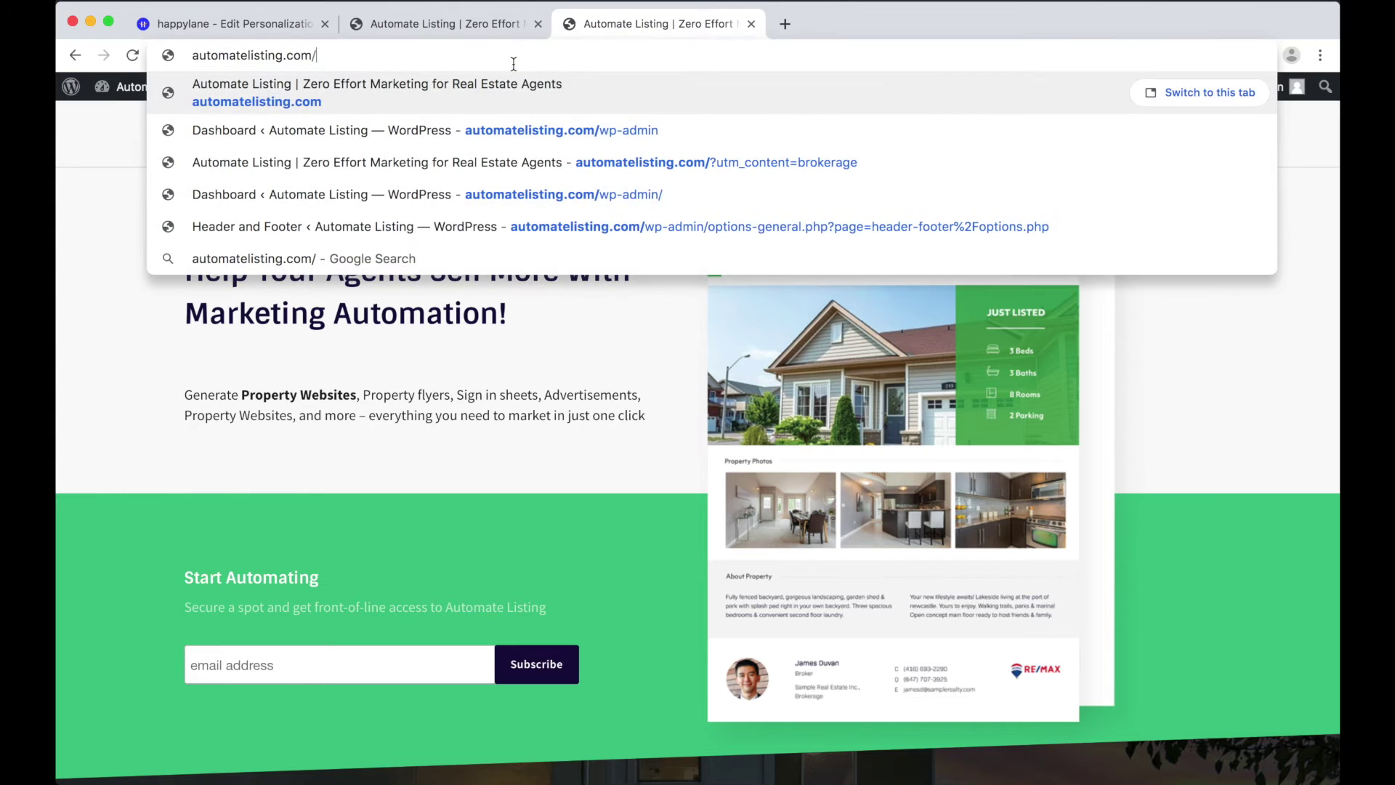
{"action": "key", "text": "Return"}
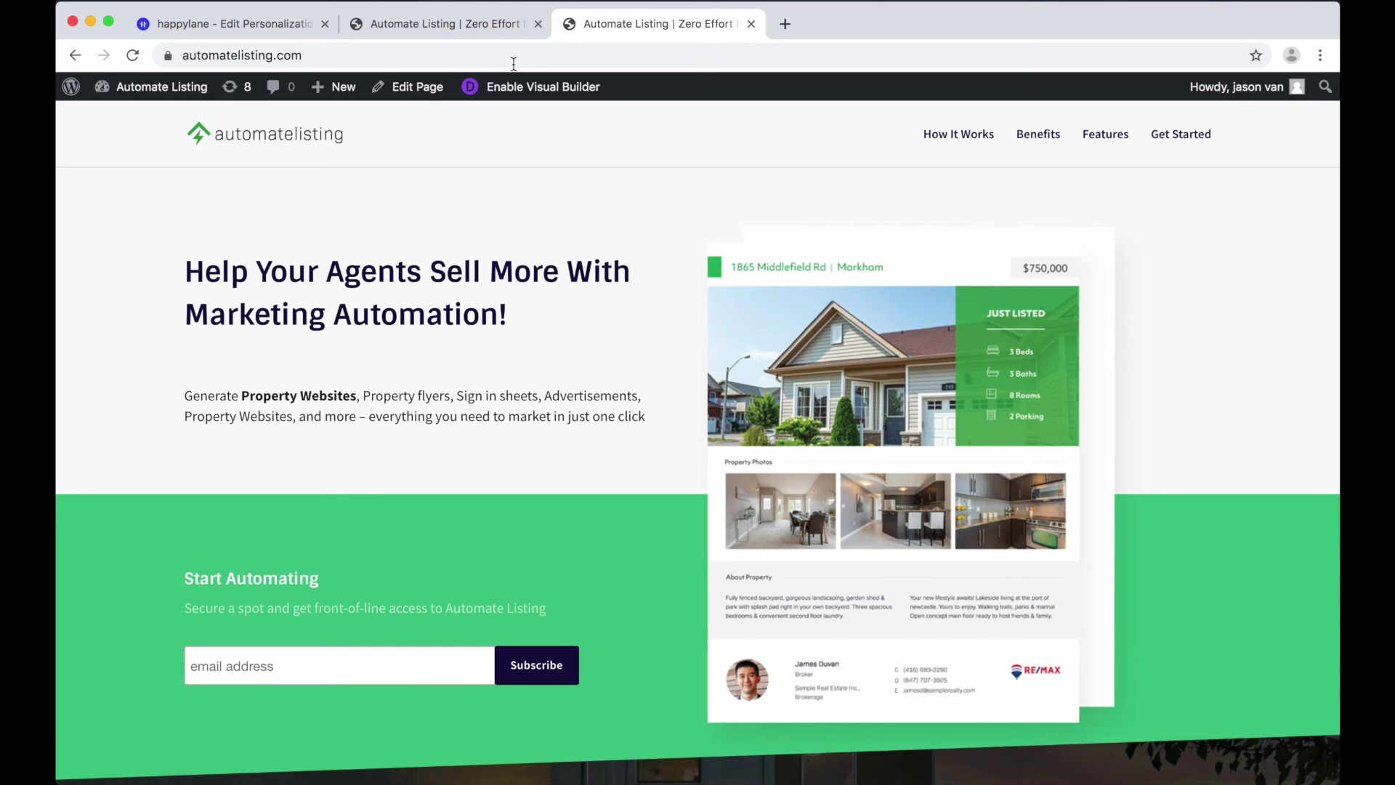
Step: Replace the hero headline with 'Become the best brokerage in {{country}}' and save
{"action": "left_click", "coordinate": [465, 23]}
{"action": "triple_click", "coordinate": [410, 272]}
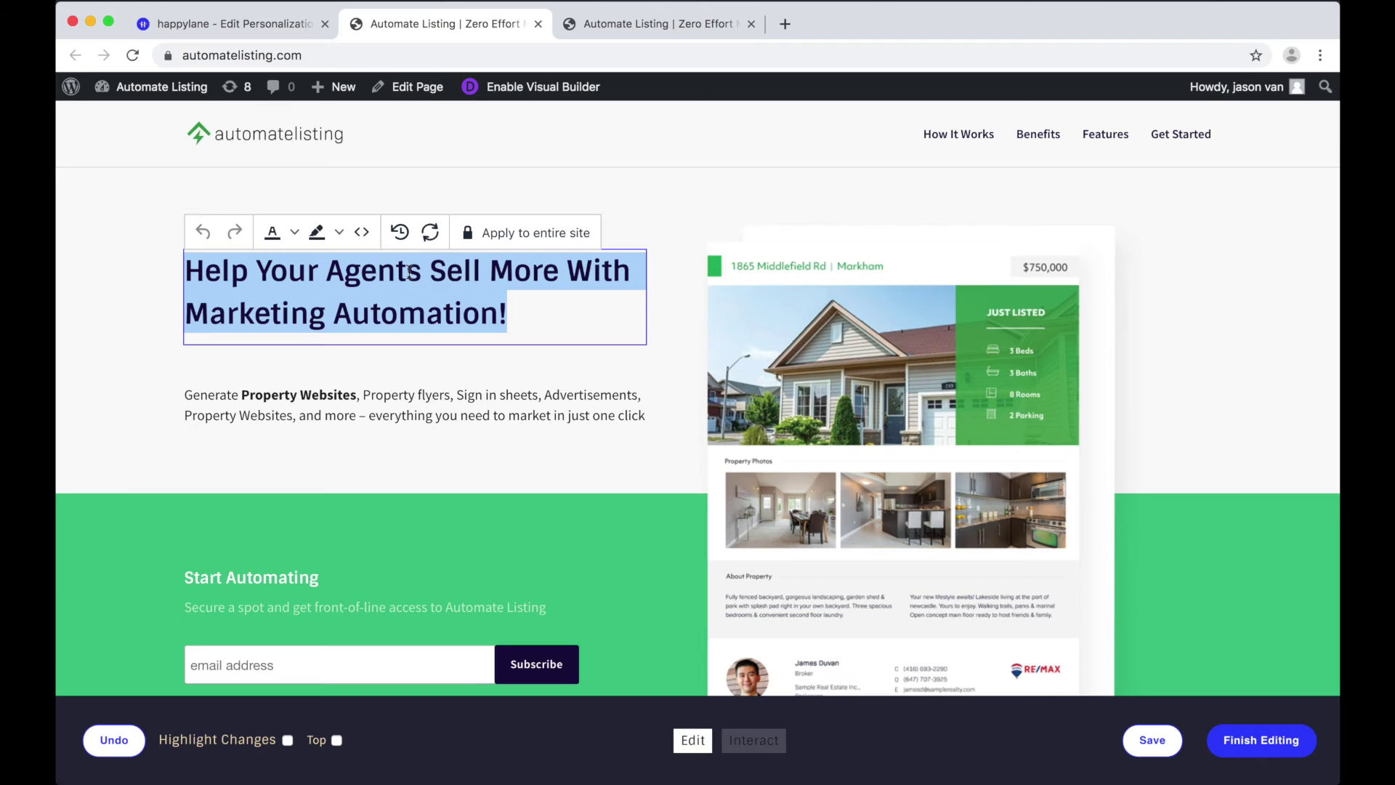
{"action": "key", "text": "BackSpace"}
{"action": "type", "text": "Become the best brok"}
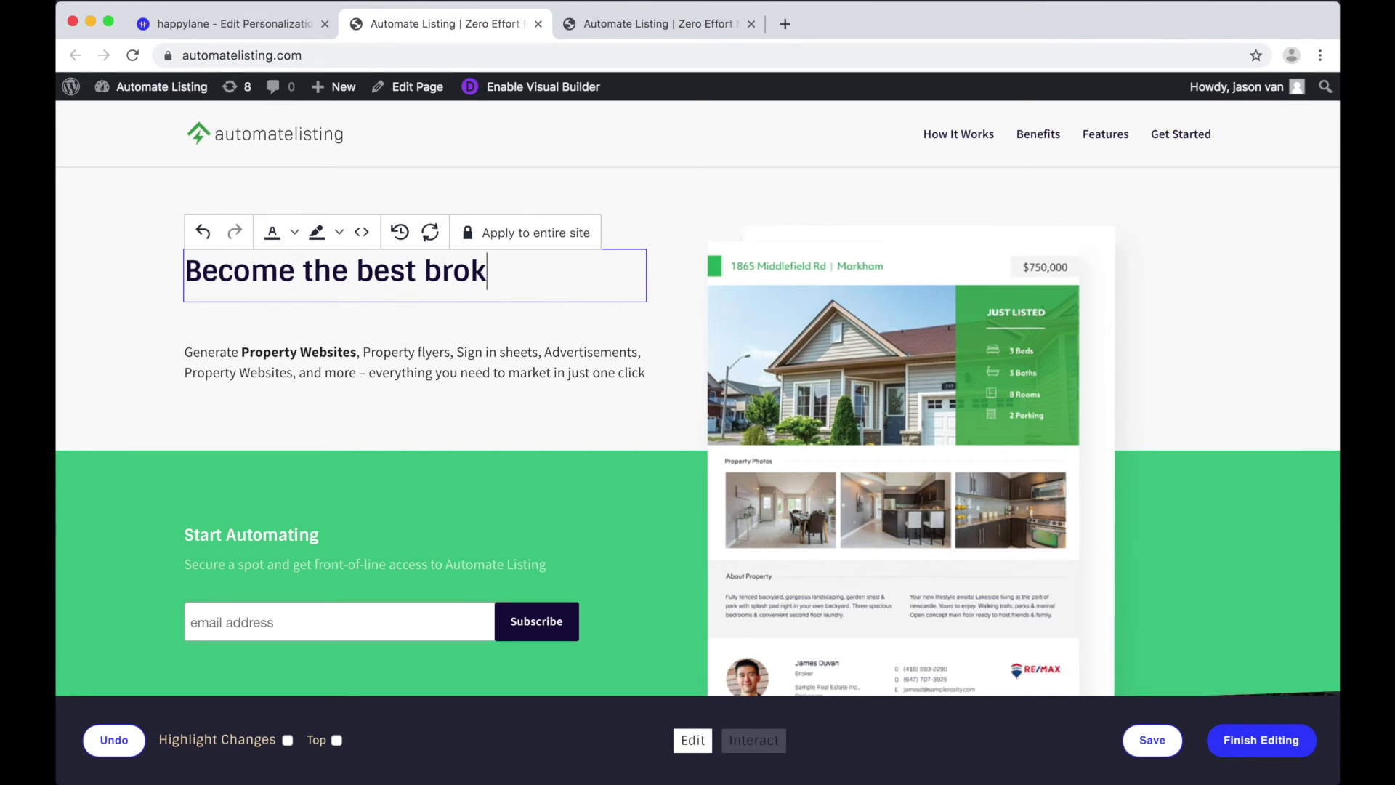
{"action": "type", "text": "erage in {{country}}"}
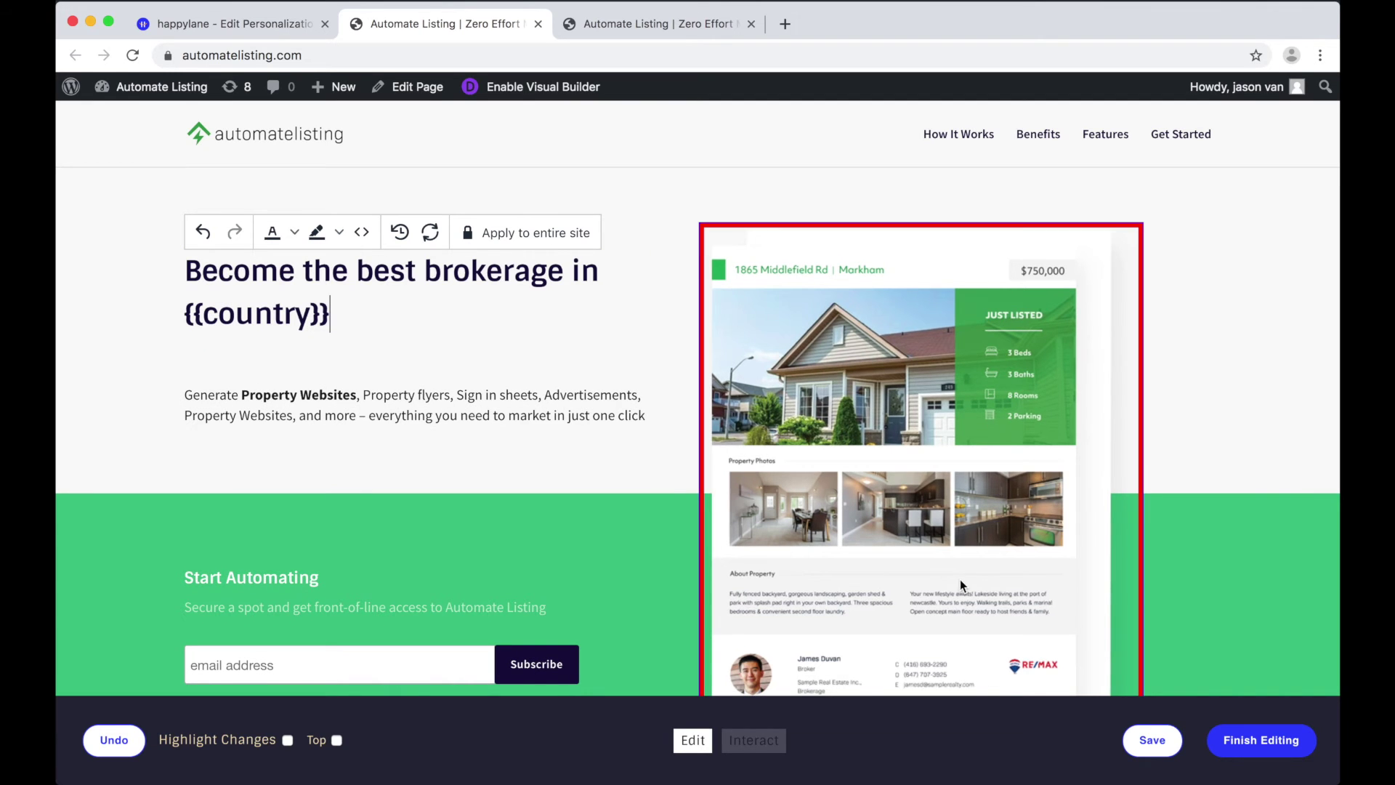
{"action": "left_click", "coordinate": [1155, 742]}
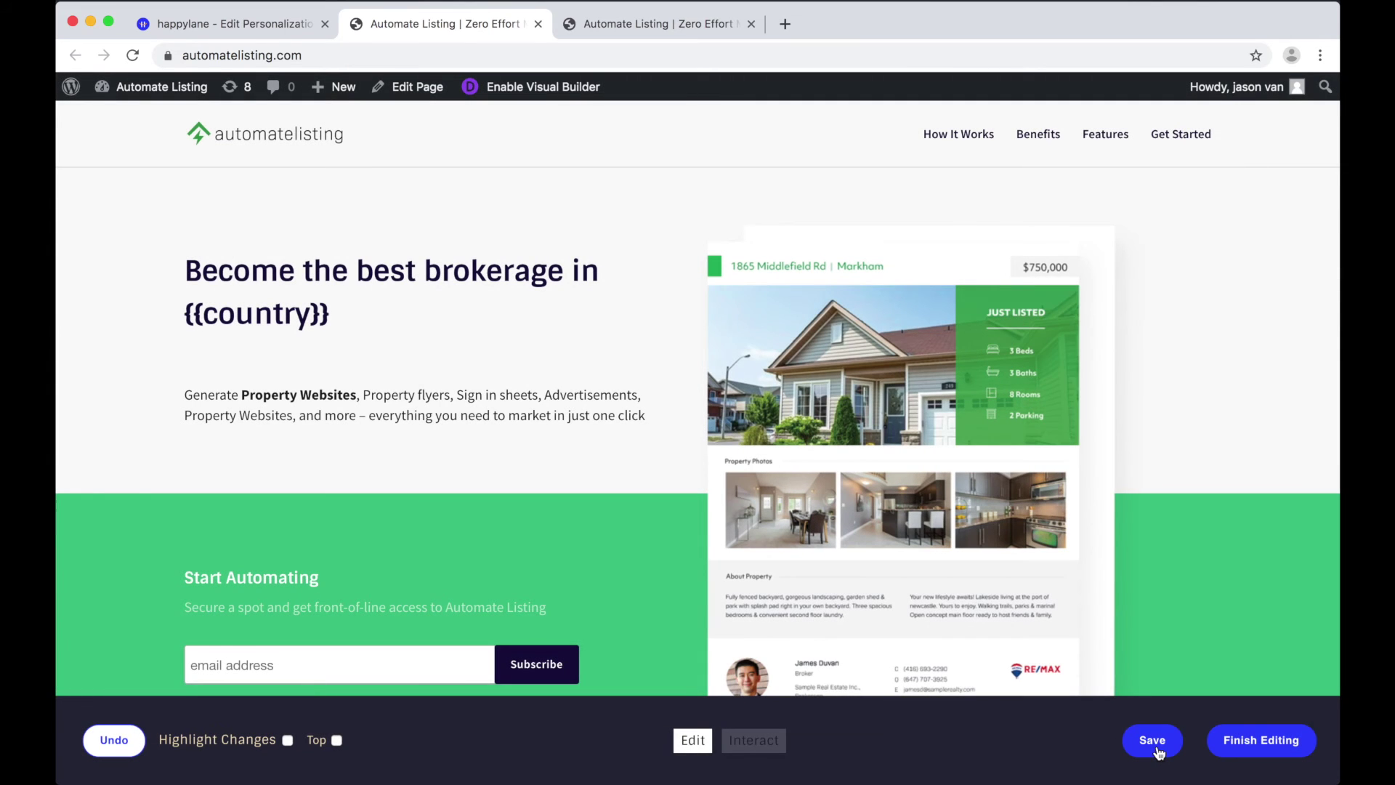
Step: Reload the other site tab to see the personalised headline showing Canada
{"action": "key", "text": "ctrl+Tab"}
{"action": "key", "text": "super+r"}
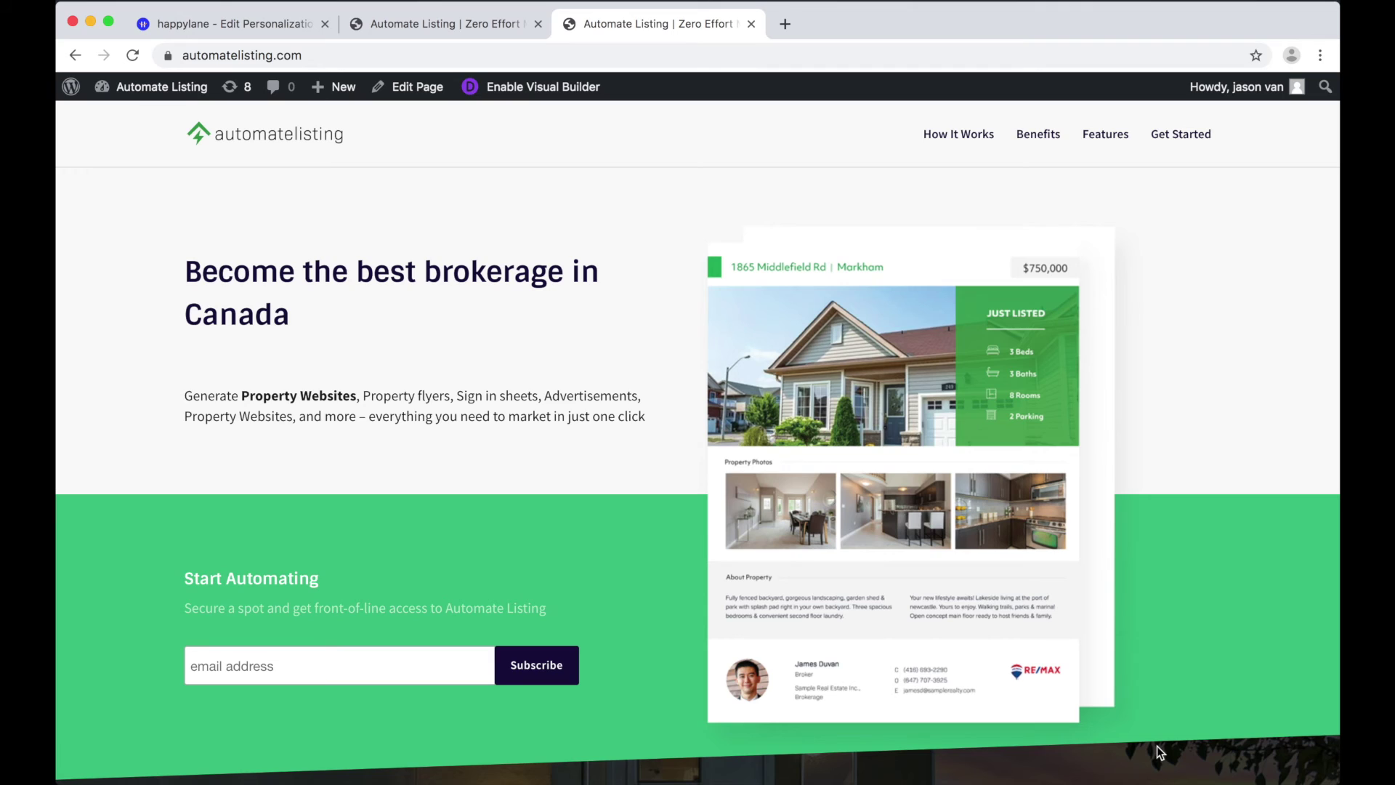
{"action": "key", "text": "super+r"}
{"action": "key", "text": "super+shift+n"}
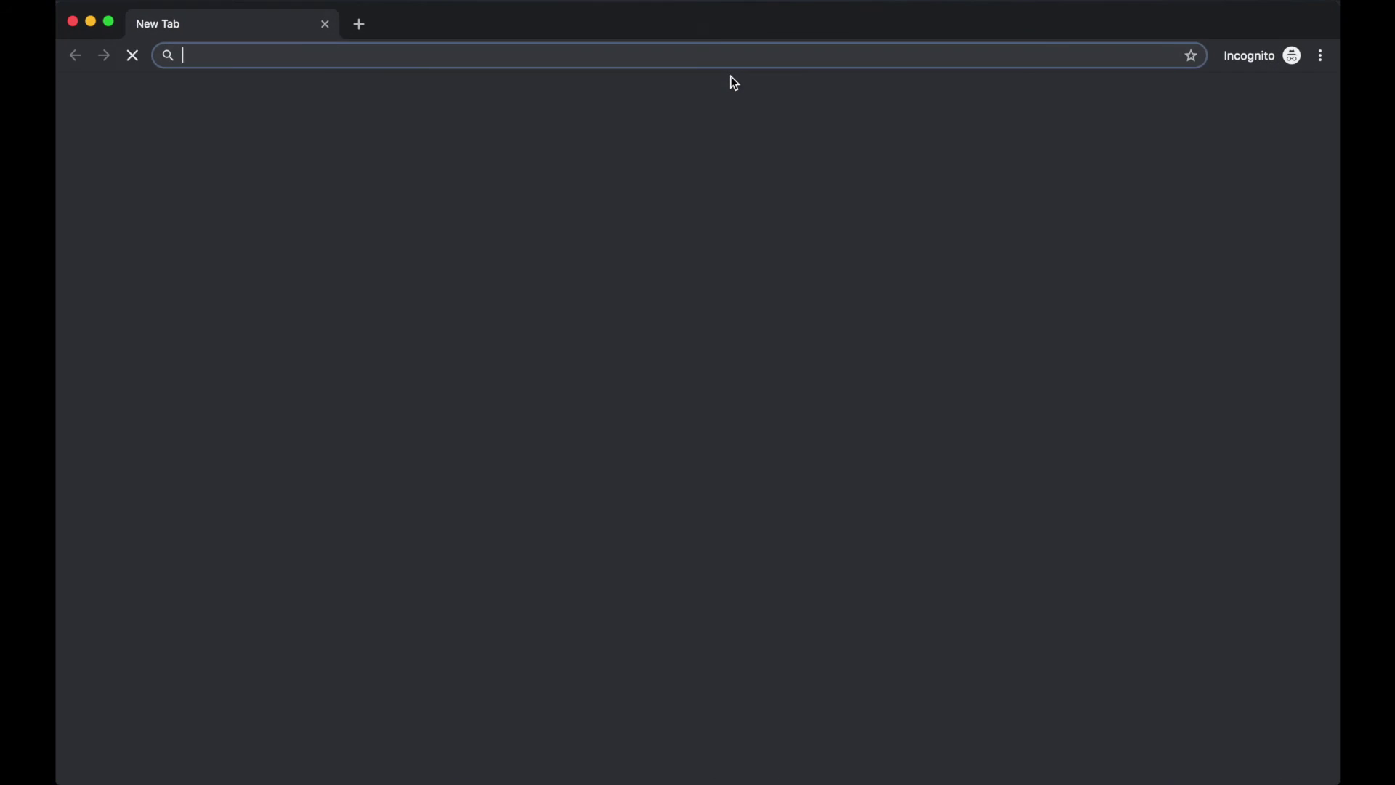
{"action": "type", "text": "automate"}
{"action": "key", "text": "Return"}
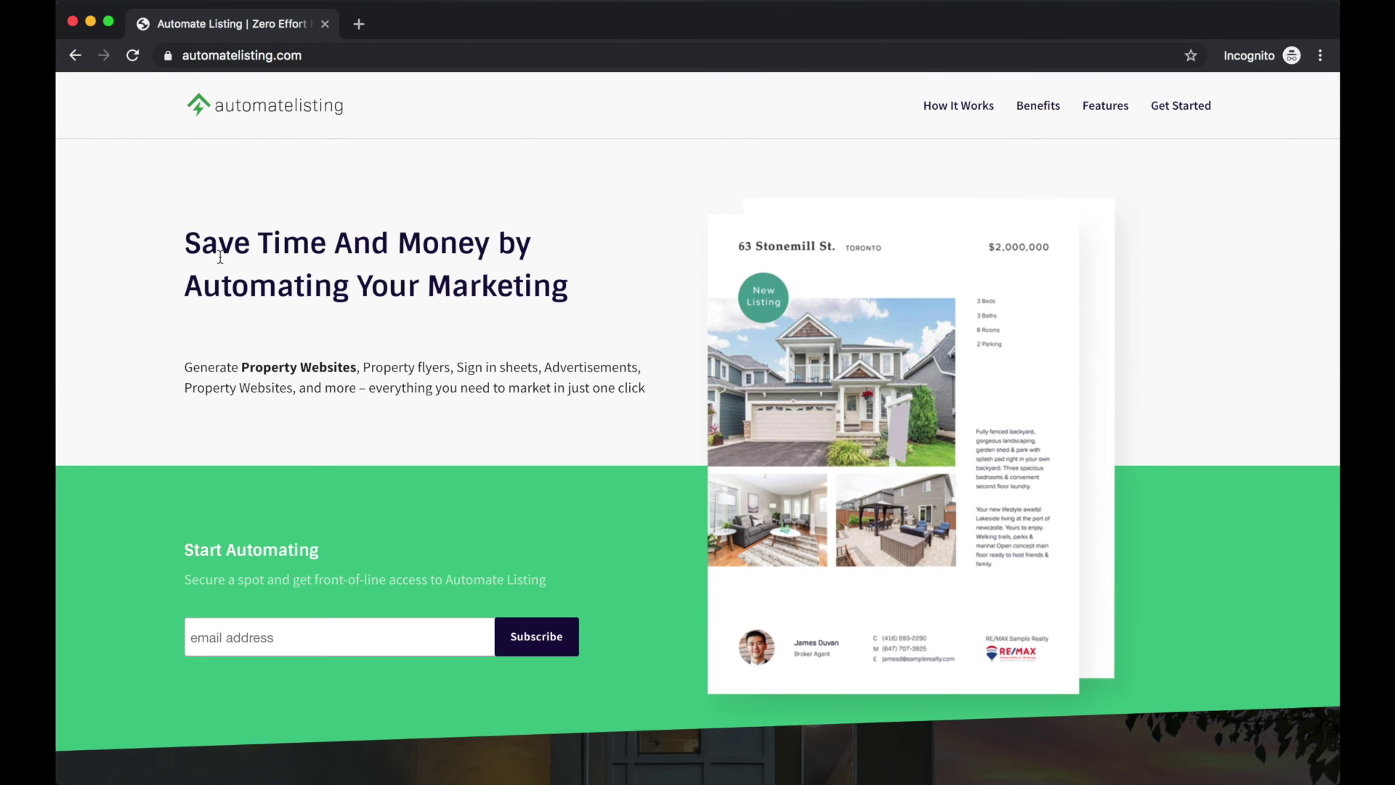
{"action": "scroll", "coordinate": [647, 496], "scroll_direction": "down", "scroll_amount": 20}
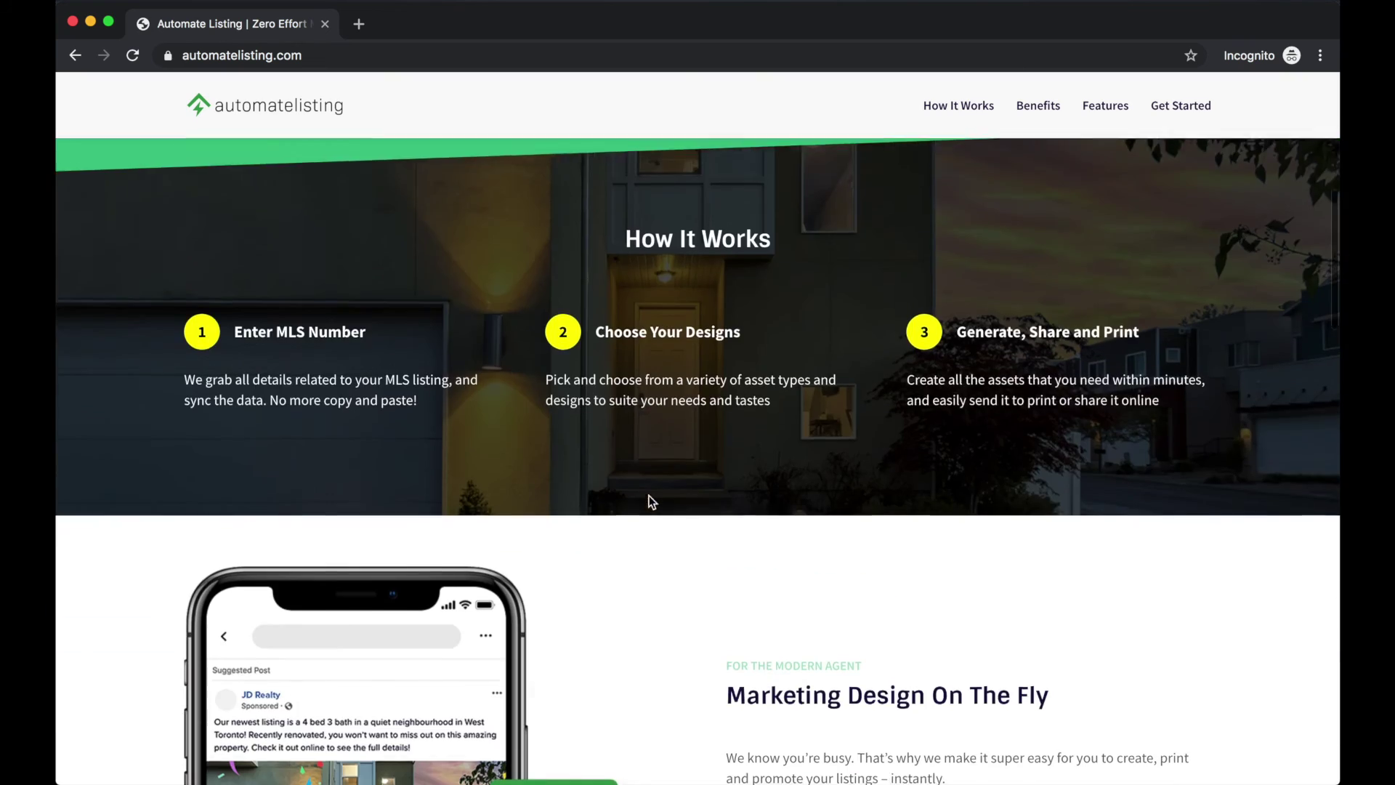
{"action": "scroll", "coordinate": [648, 496], "scroll_direction": "up", "scroll_amount": 10}
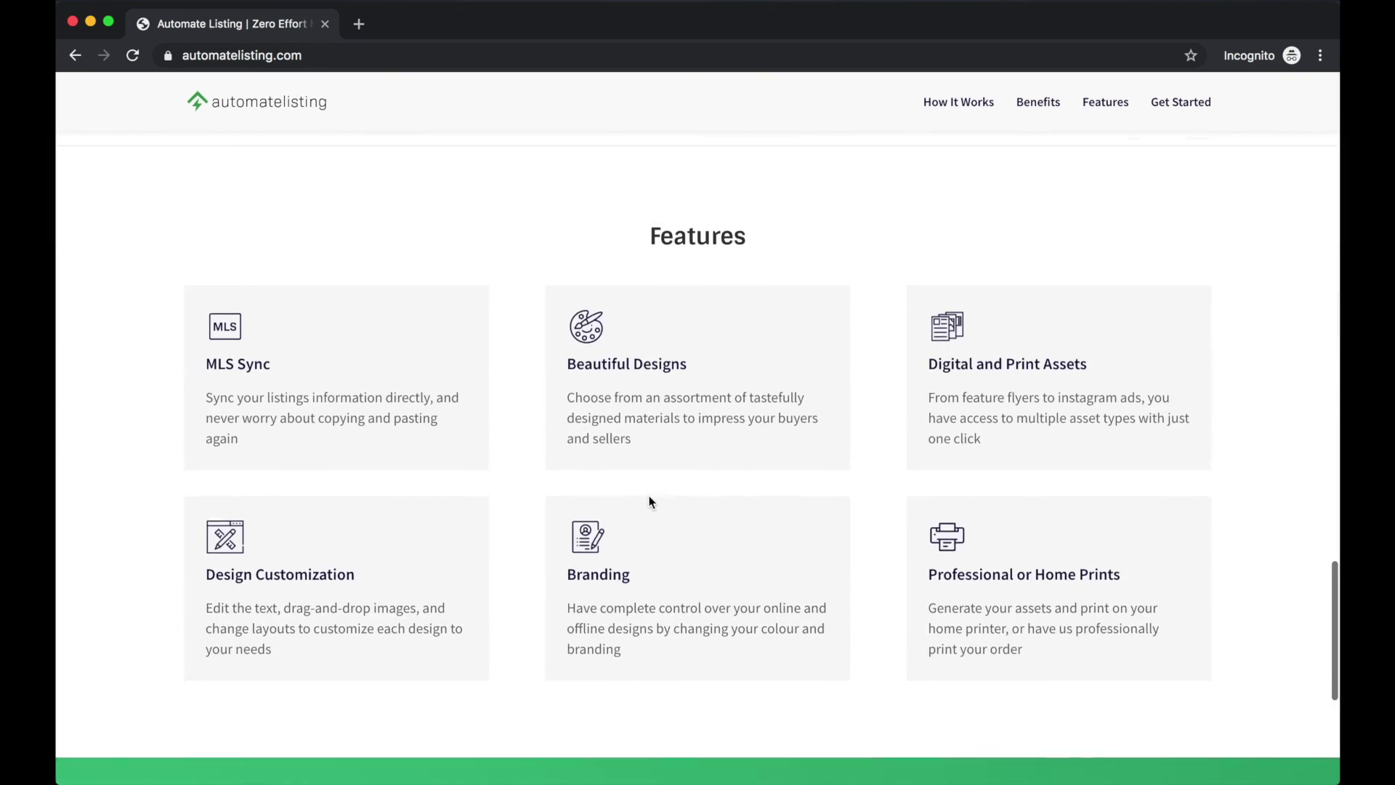
{"action": "scroll", "coordinate": [177, 333], "scroll_direction": "up", "scroll_amount": 20}
{"action": "key", "text": "super+grave"}
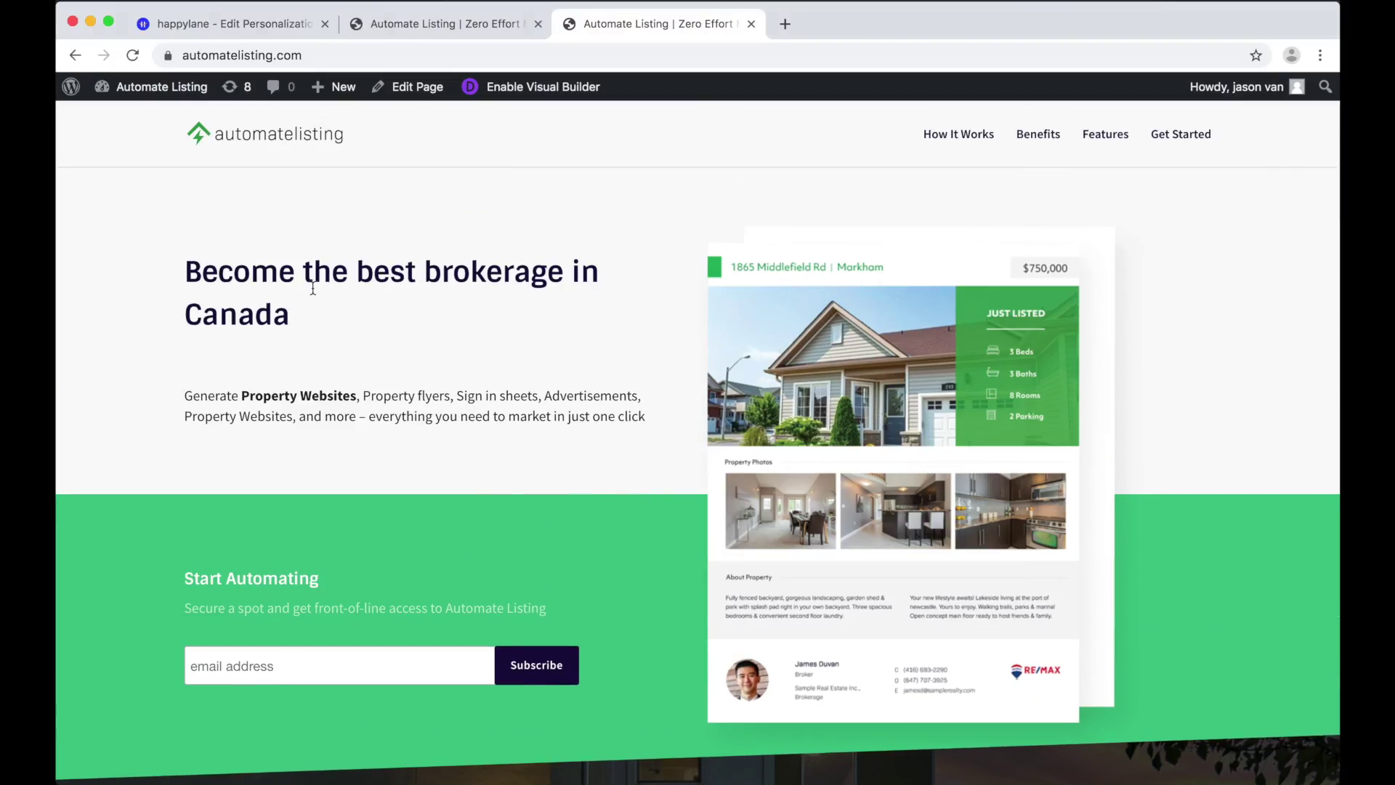
Step: Close both Automate Listing tabs and go to Personalization's All Campaigns list
{"action": "left_click", "coordinate": [751, 24]}
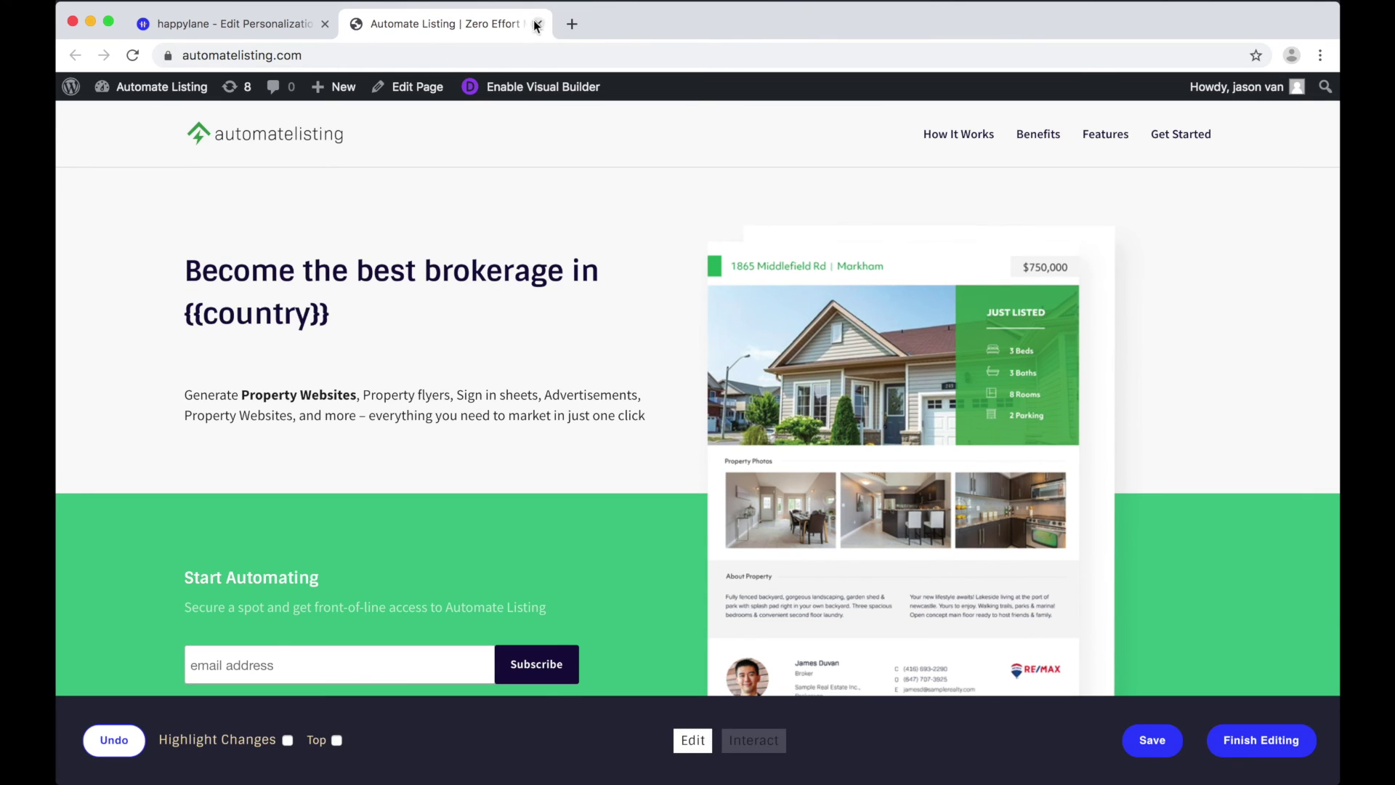
{"action": "left_click", "coordinate": [538, 24]}
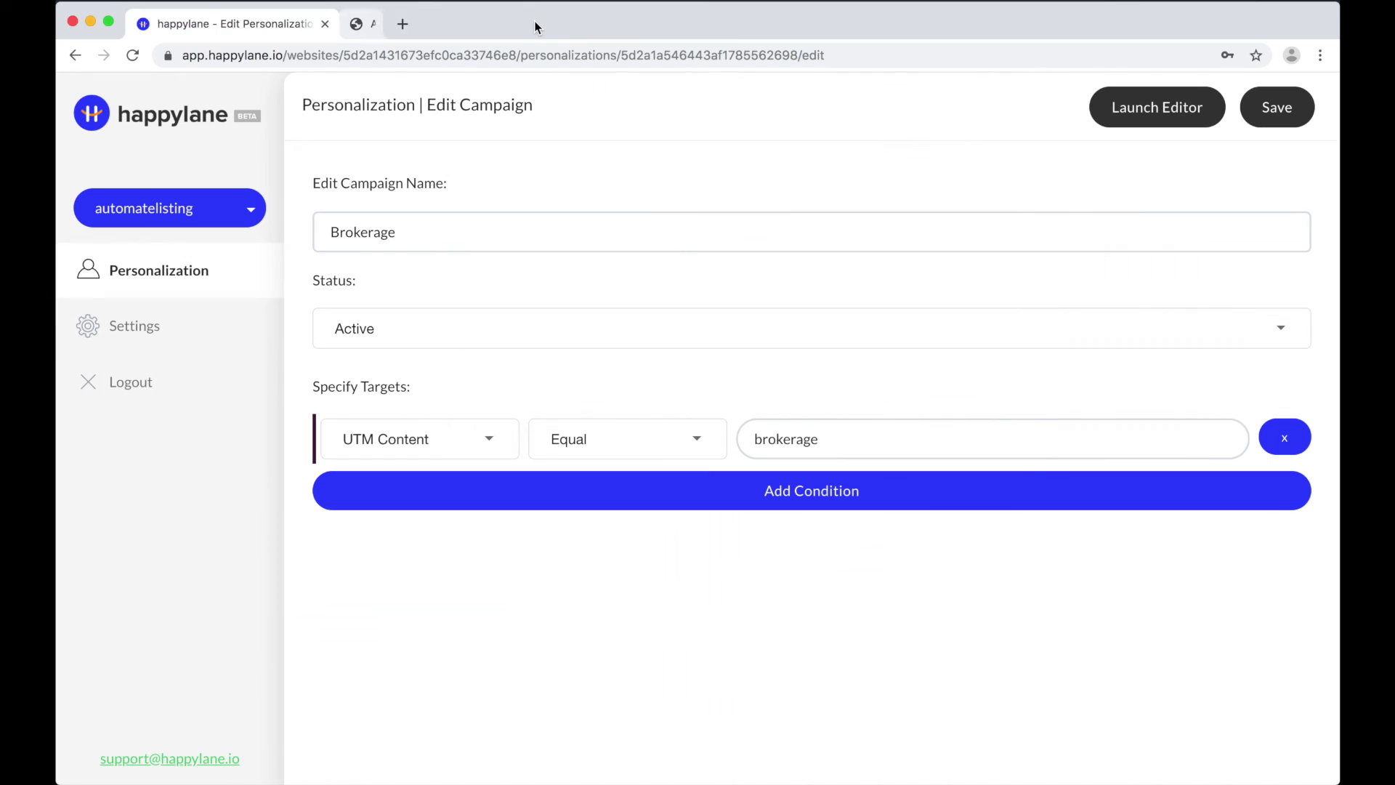
{"action": "left_click", "coordinate": [161, 277]}
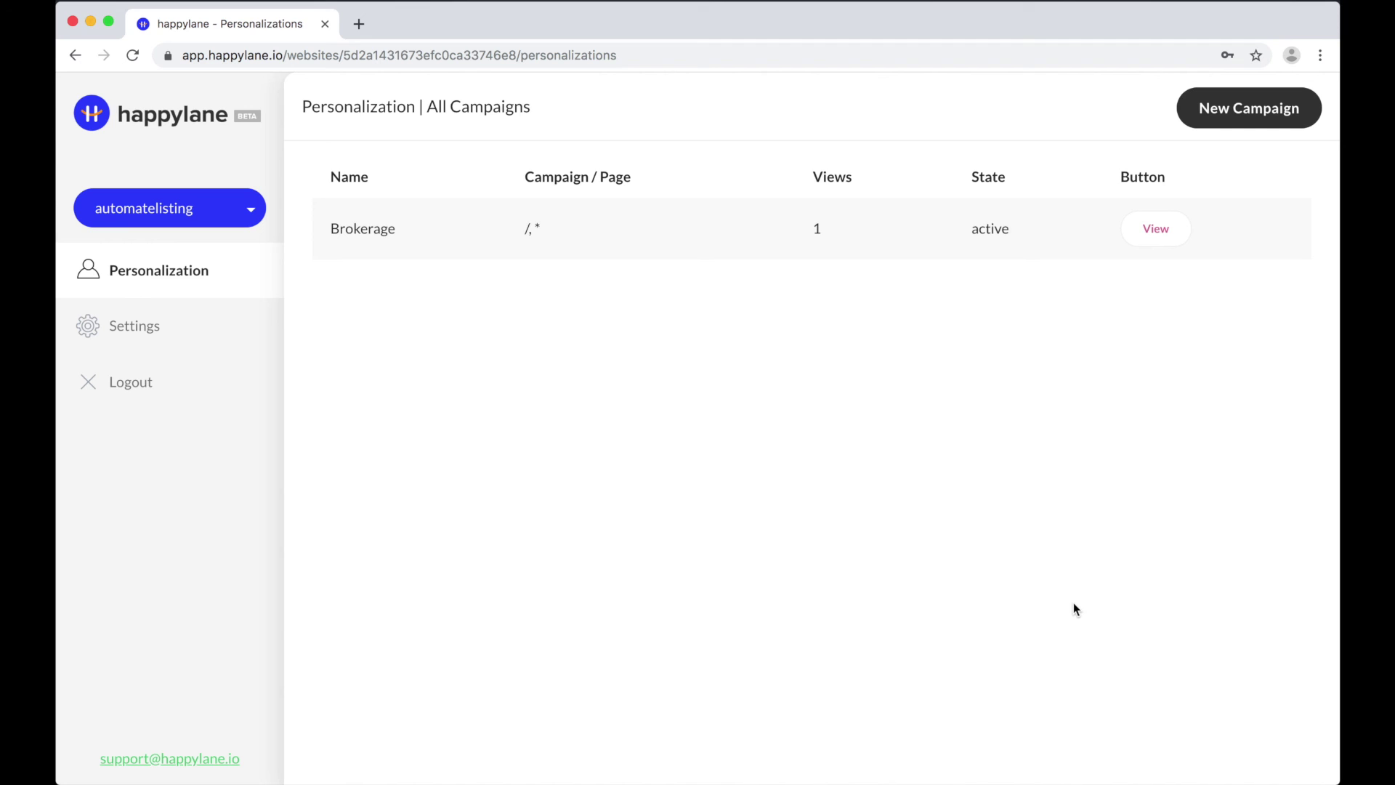
Step: Load happylane.io in a new tab and start filling in the Work Email signup field
{"action": "key", "text": "super+t"}
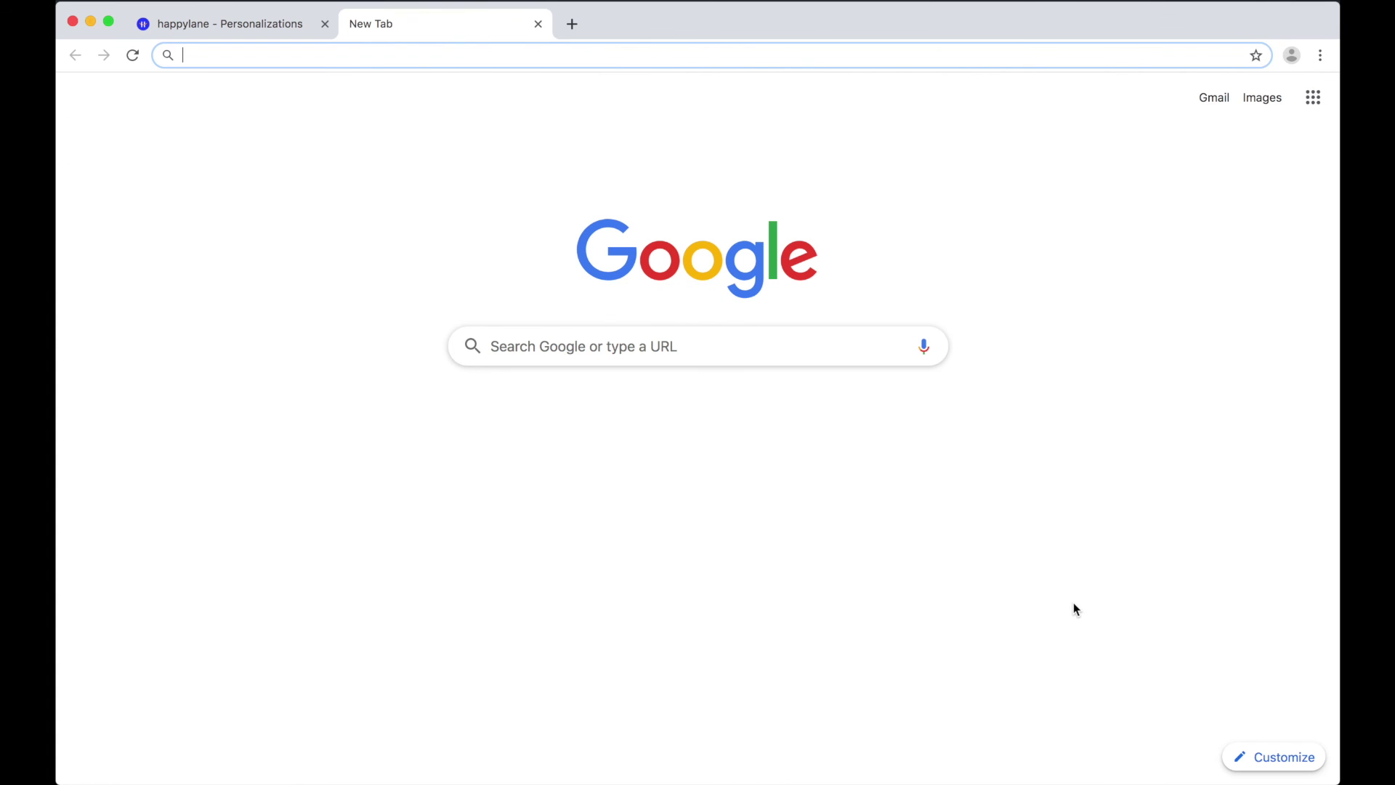
{"action": "type", "text": "happ"}
{"action": "key", "text": "Return"}
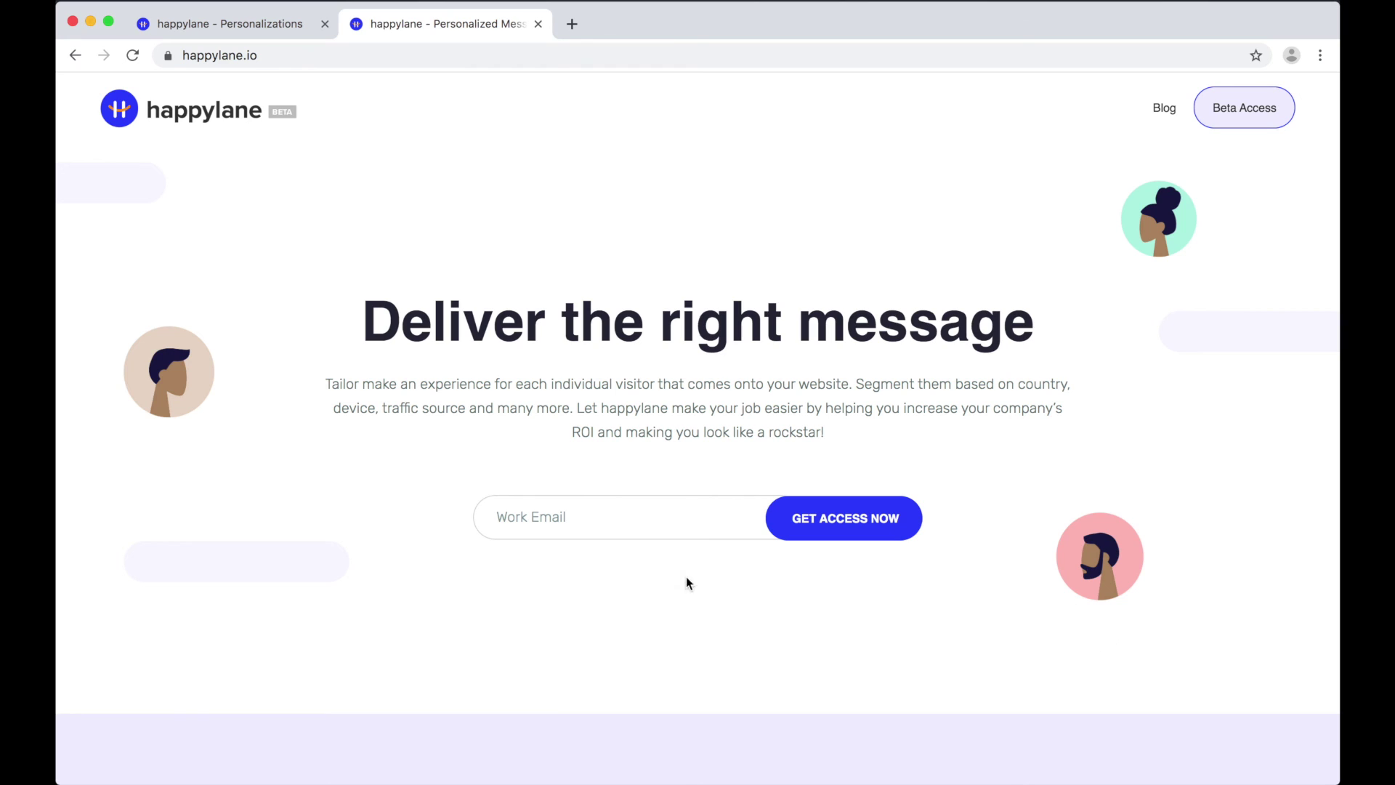
{"action": "left_click", "coordinate": [631, 513]}
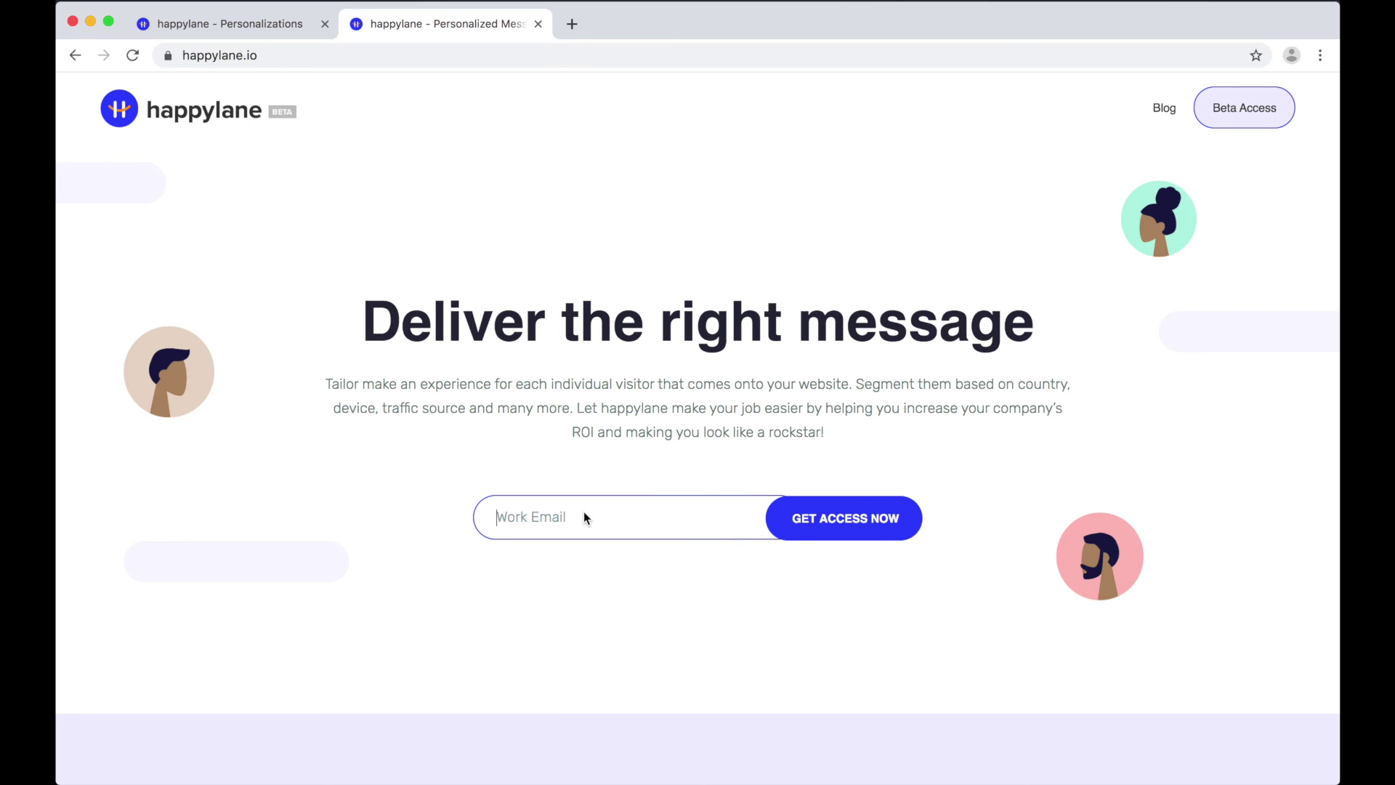